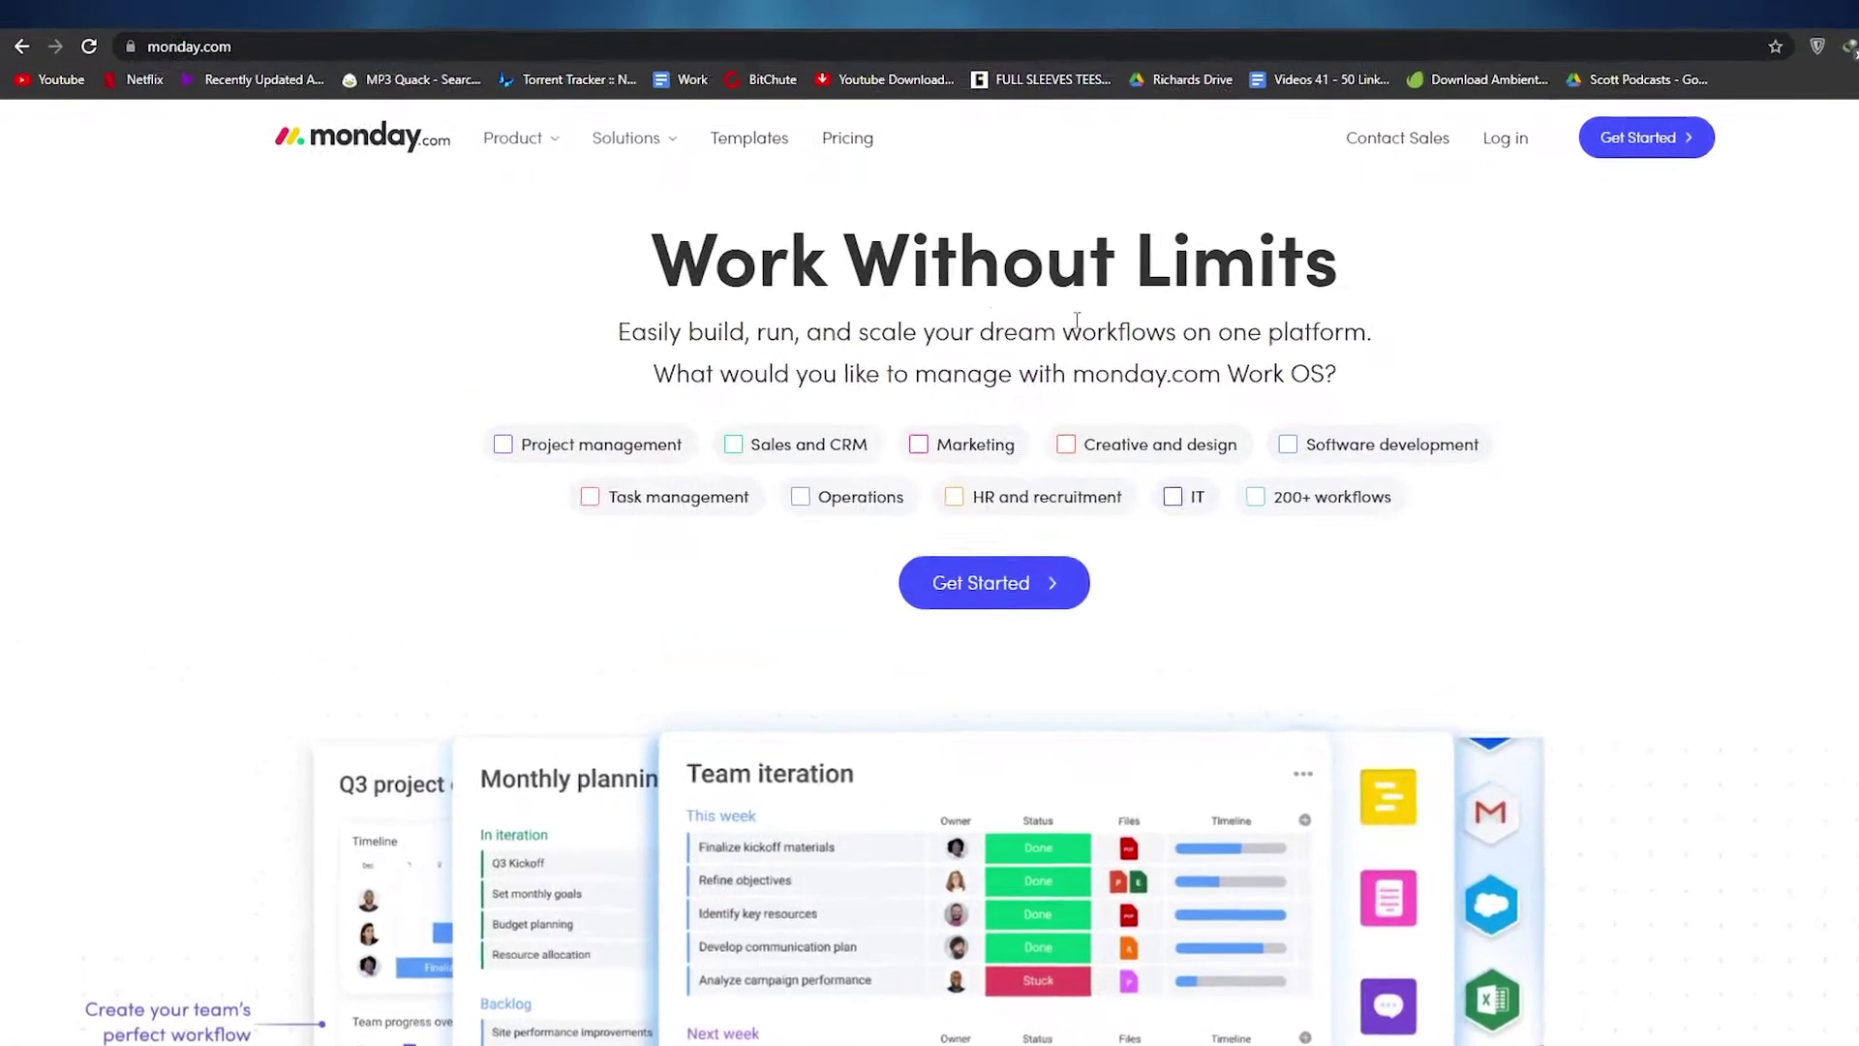
Start a new monday.com account by signing up with Google and fill in the full name in the profile details.
{"action": "scroll", "coordinate": [1078, 323], "scroll_direction": "down", "scroll_amount": 5}
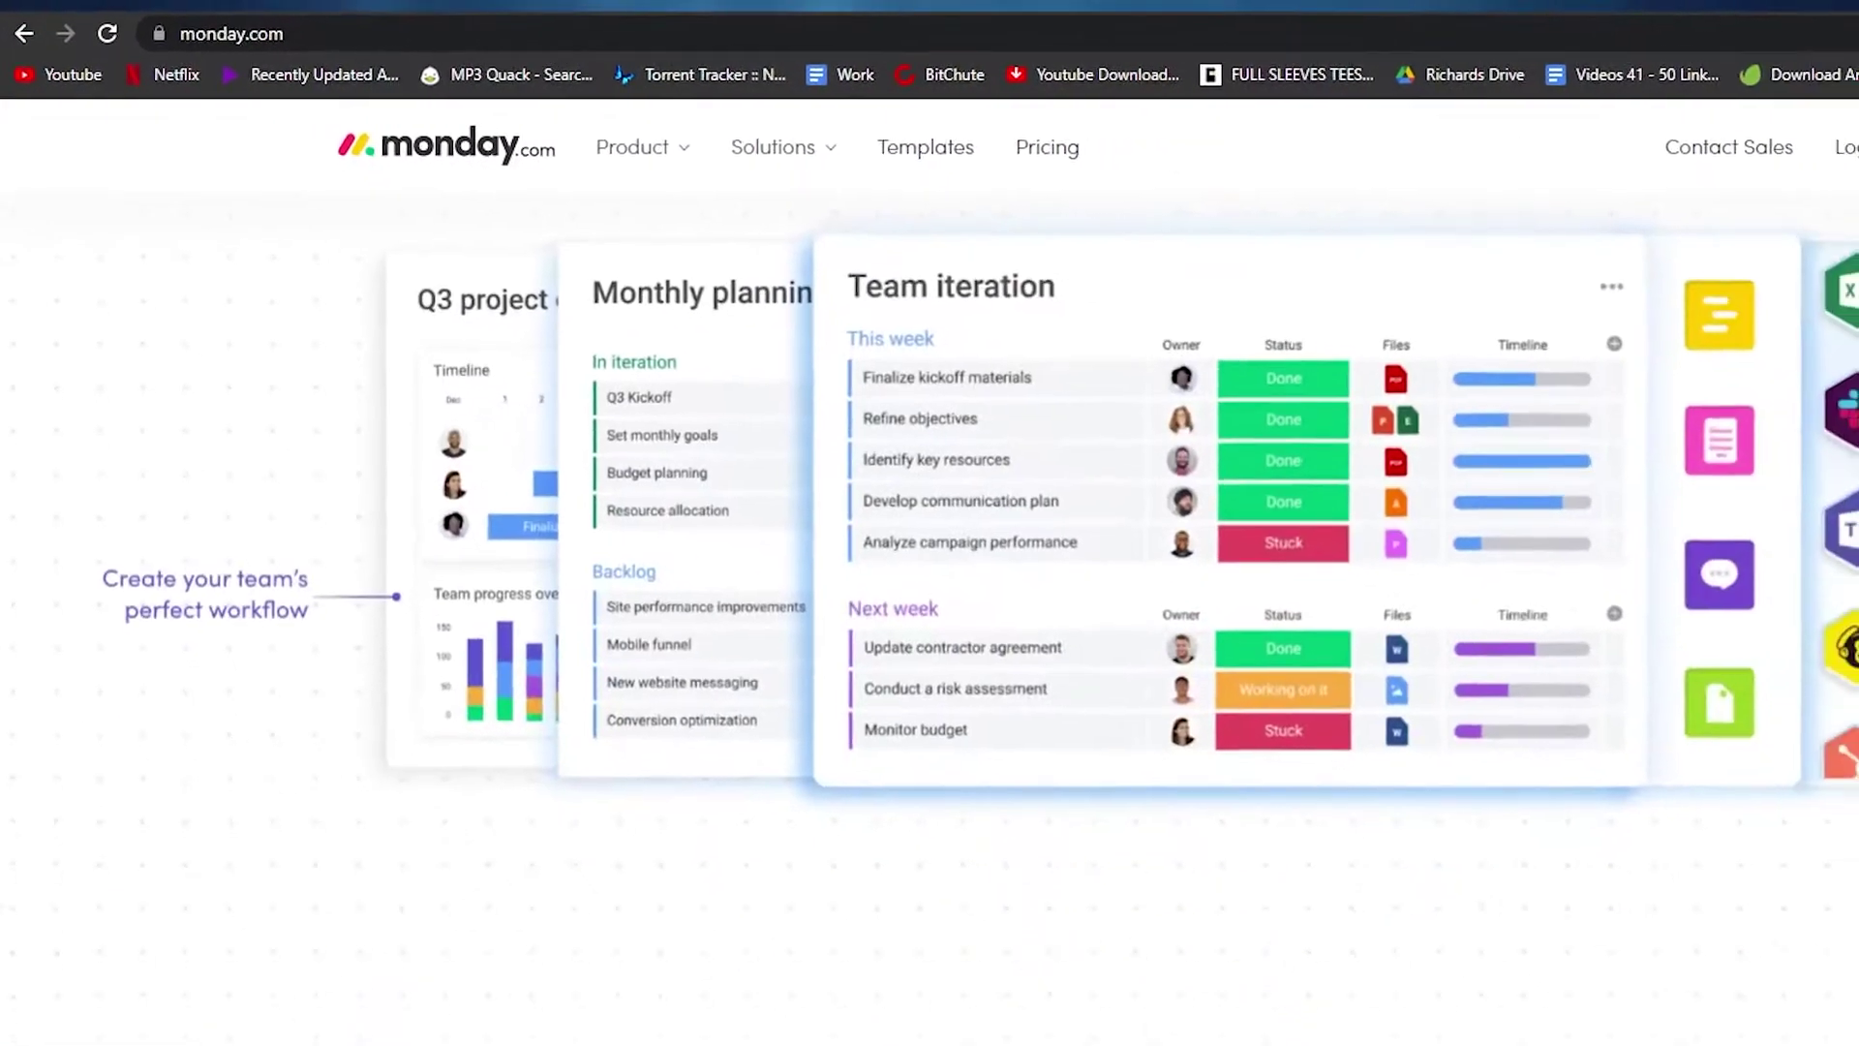
{"action": "scroll", "coordinate": [1854, 683], "scroll_direction": "up", "scroll_amount": 5}
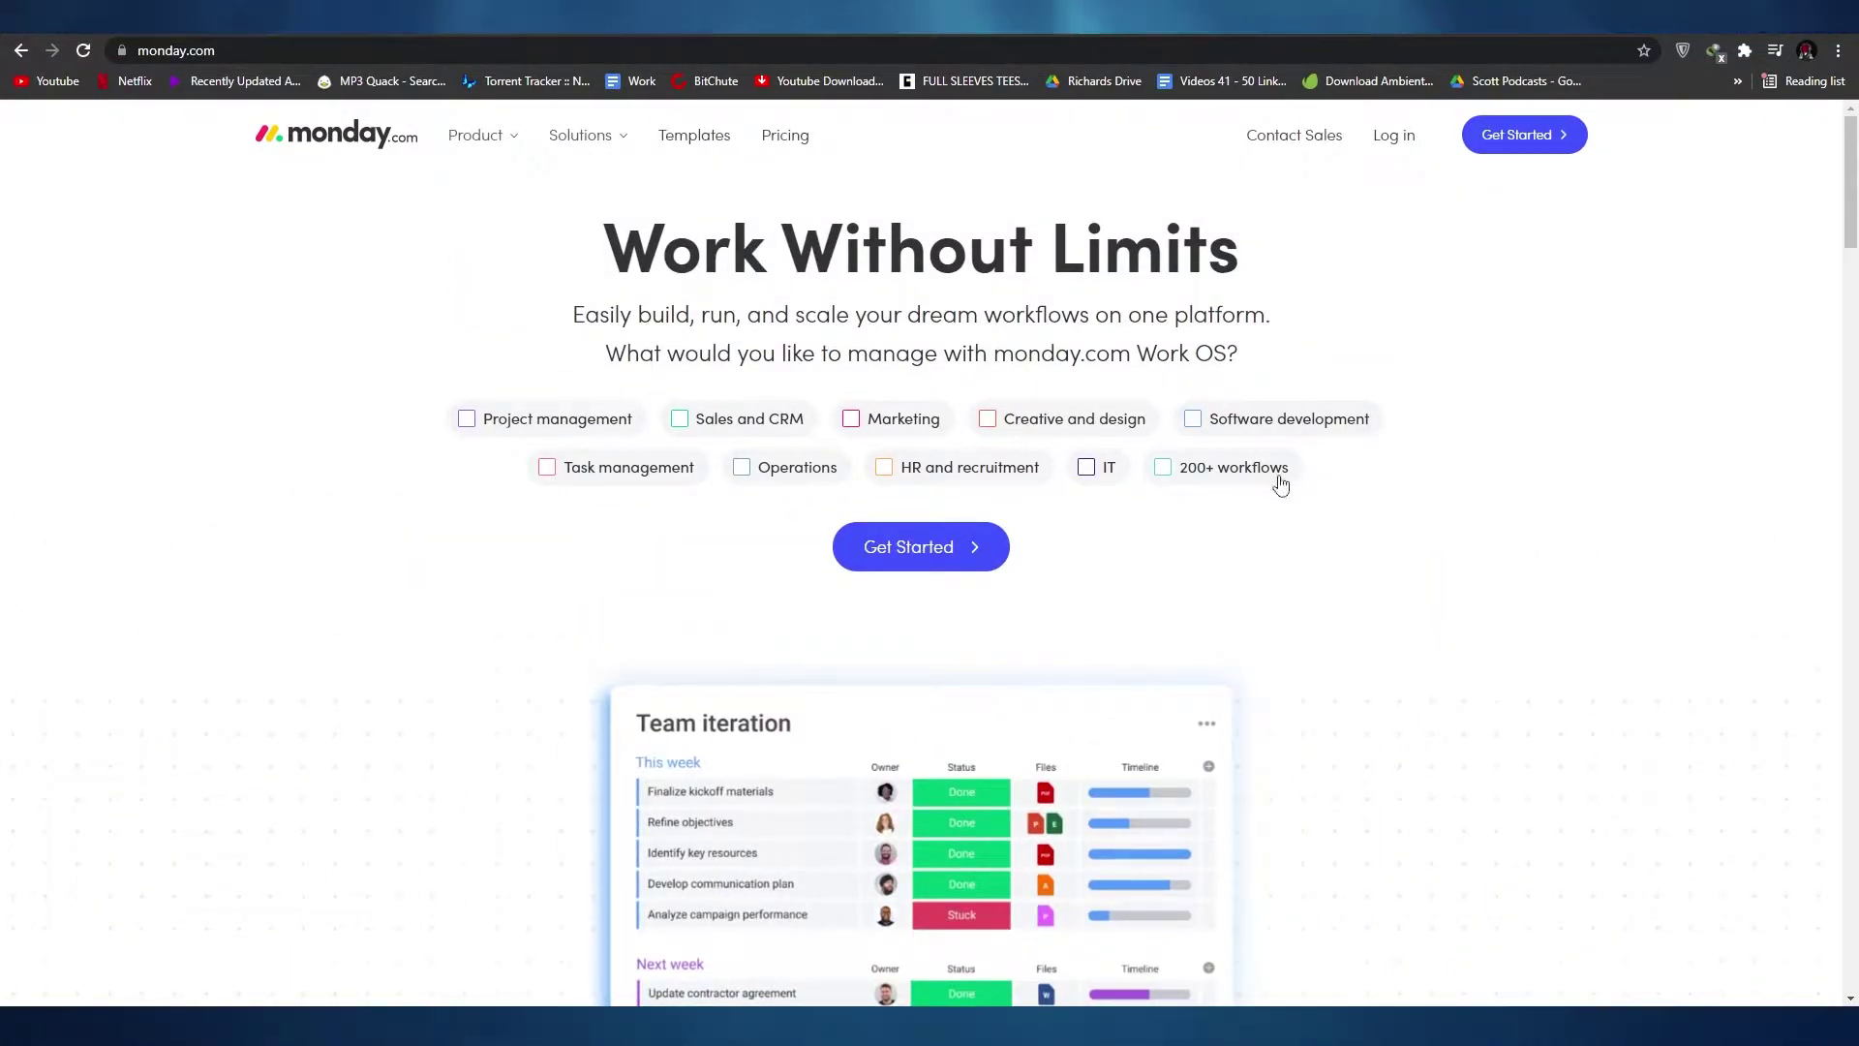
{"action": "left_click", "coordinate": [934, 566]}
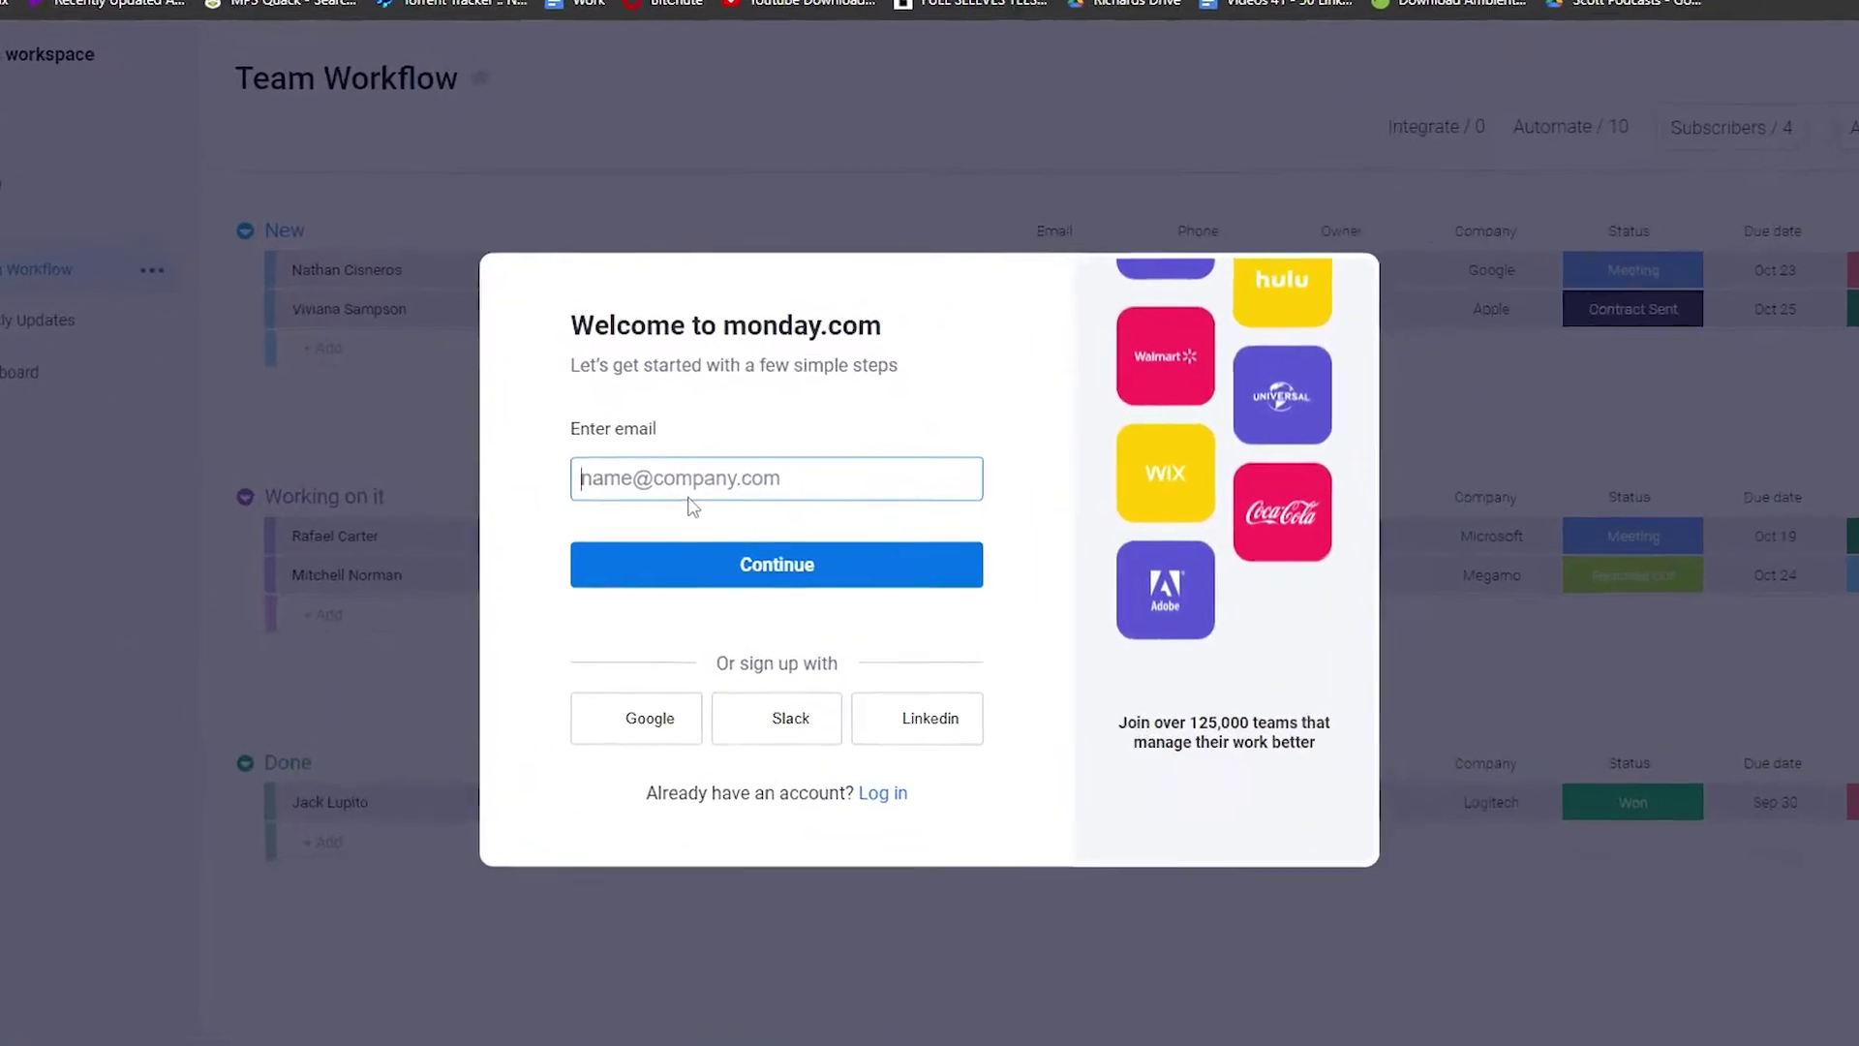
{"action": "left_click", "coordinate": [652, 490]}
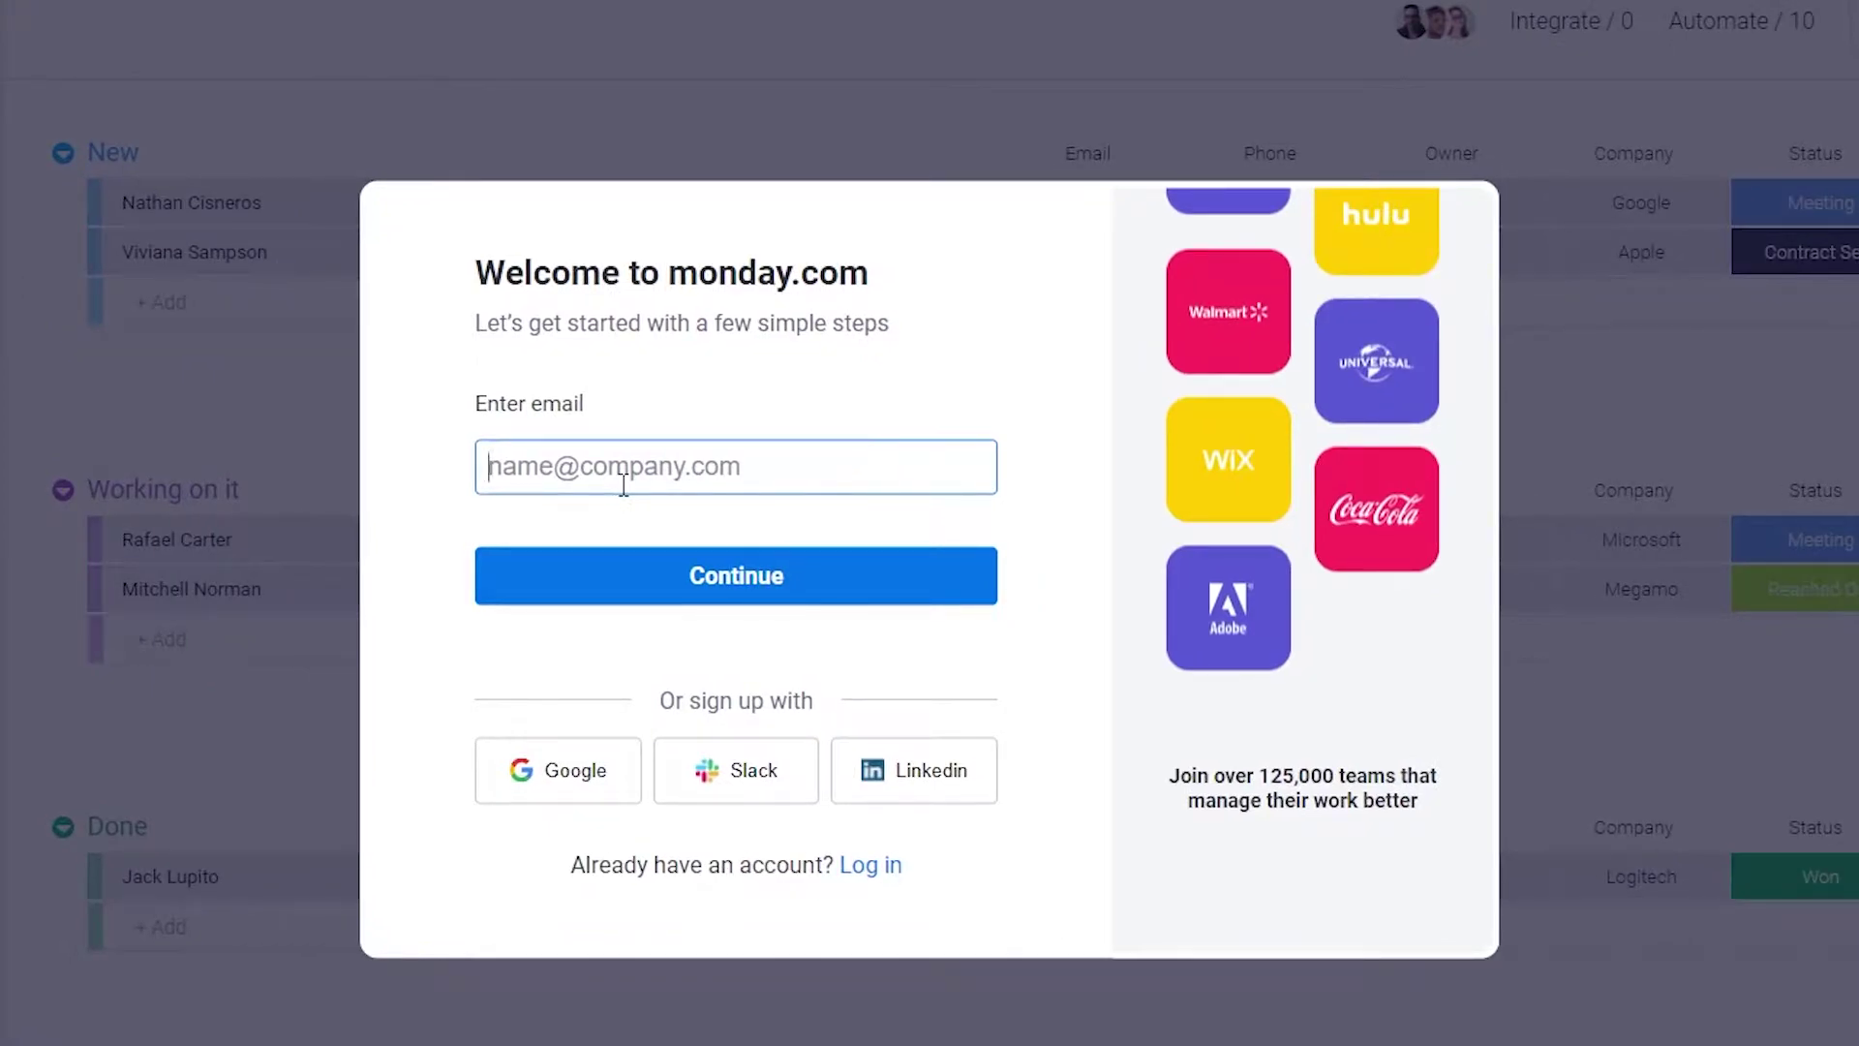
{"action": "left_click", "coordinate": [563, 793]}
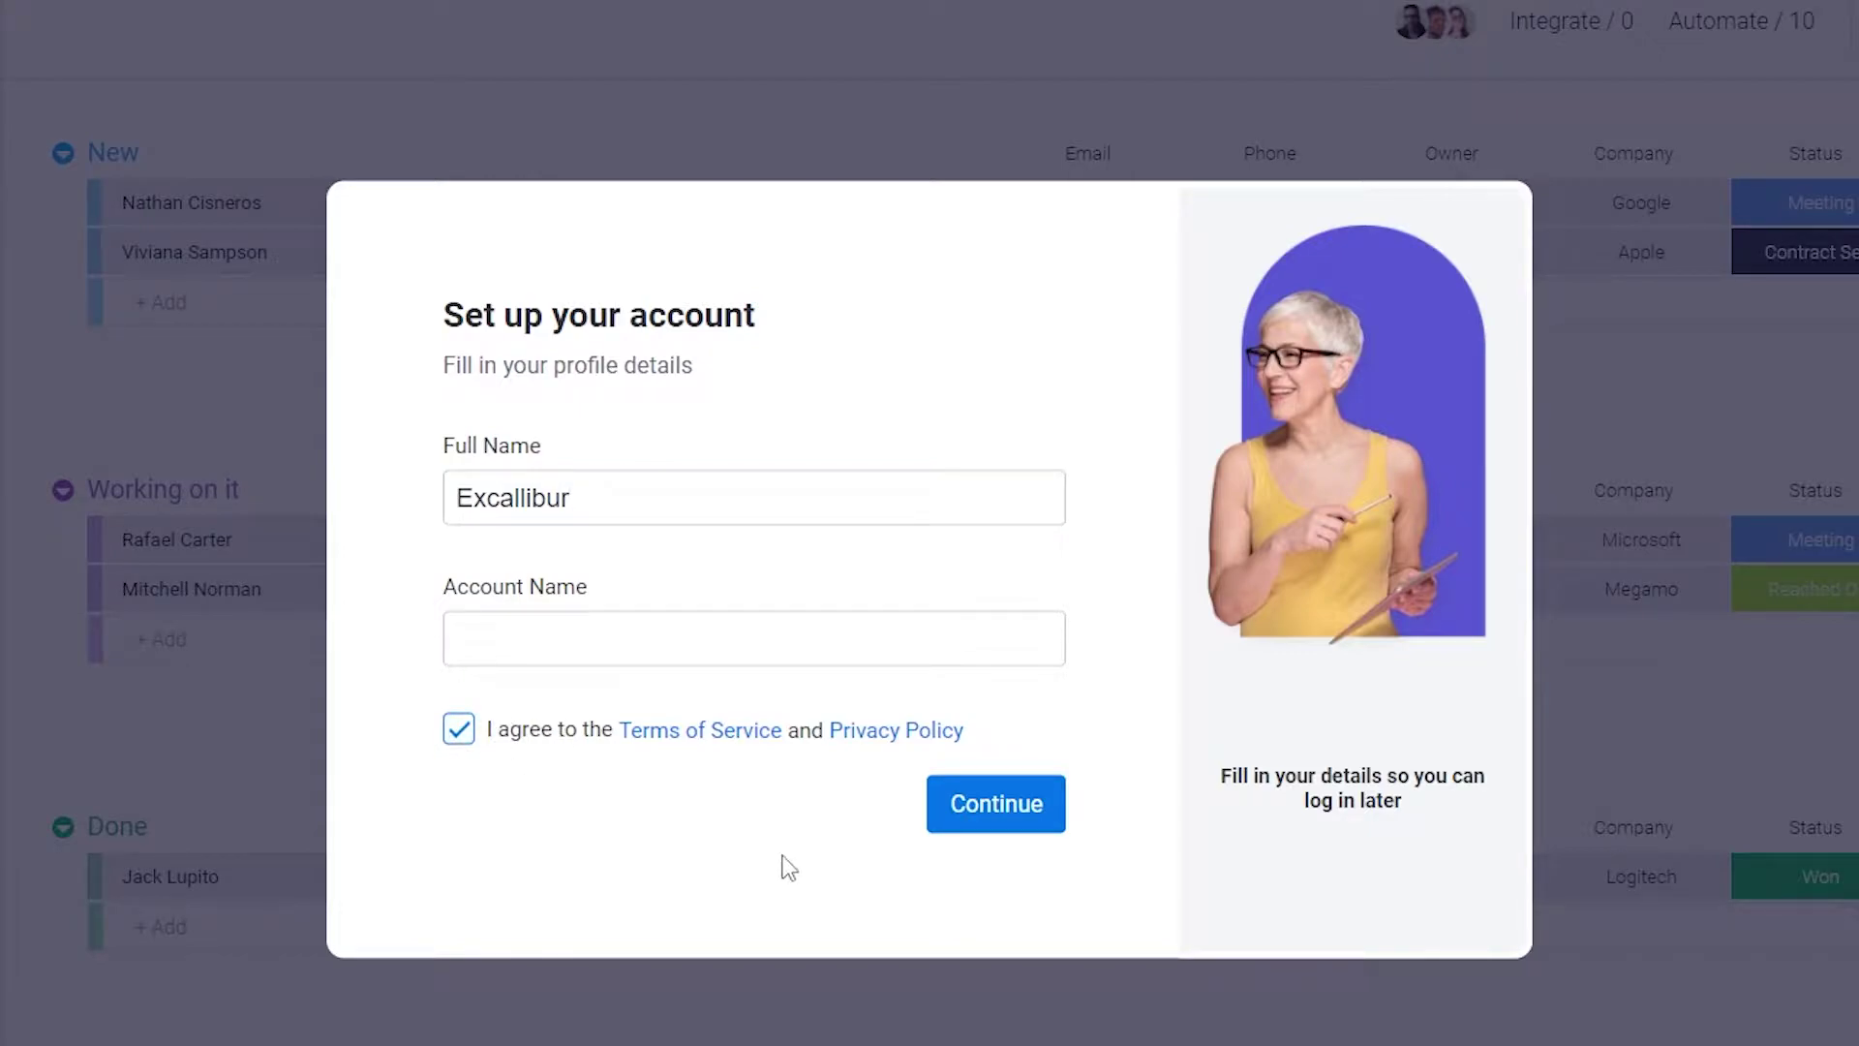
{"action": "double_click", "coordinate": [588, 505]}
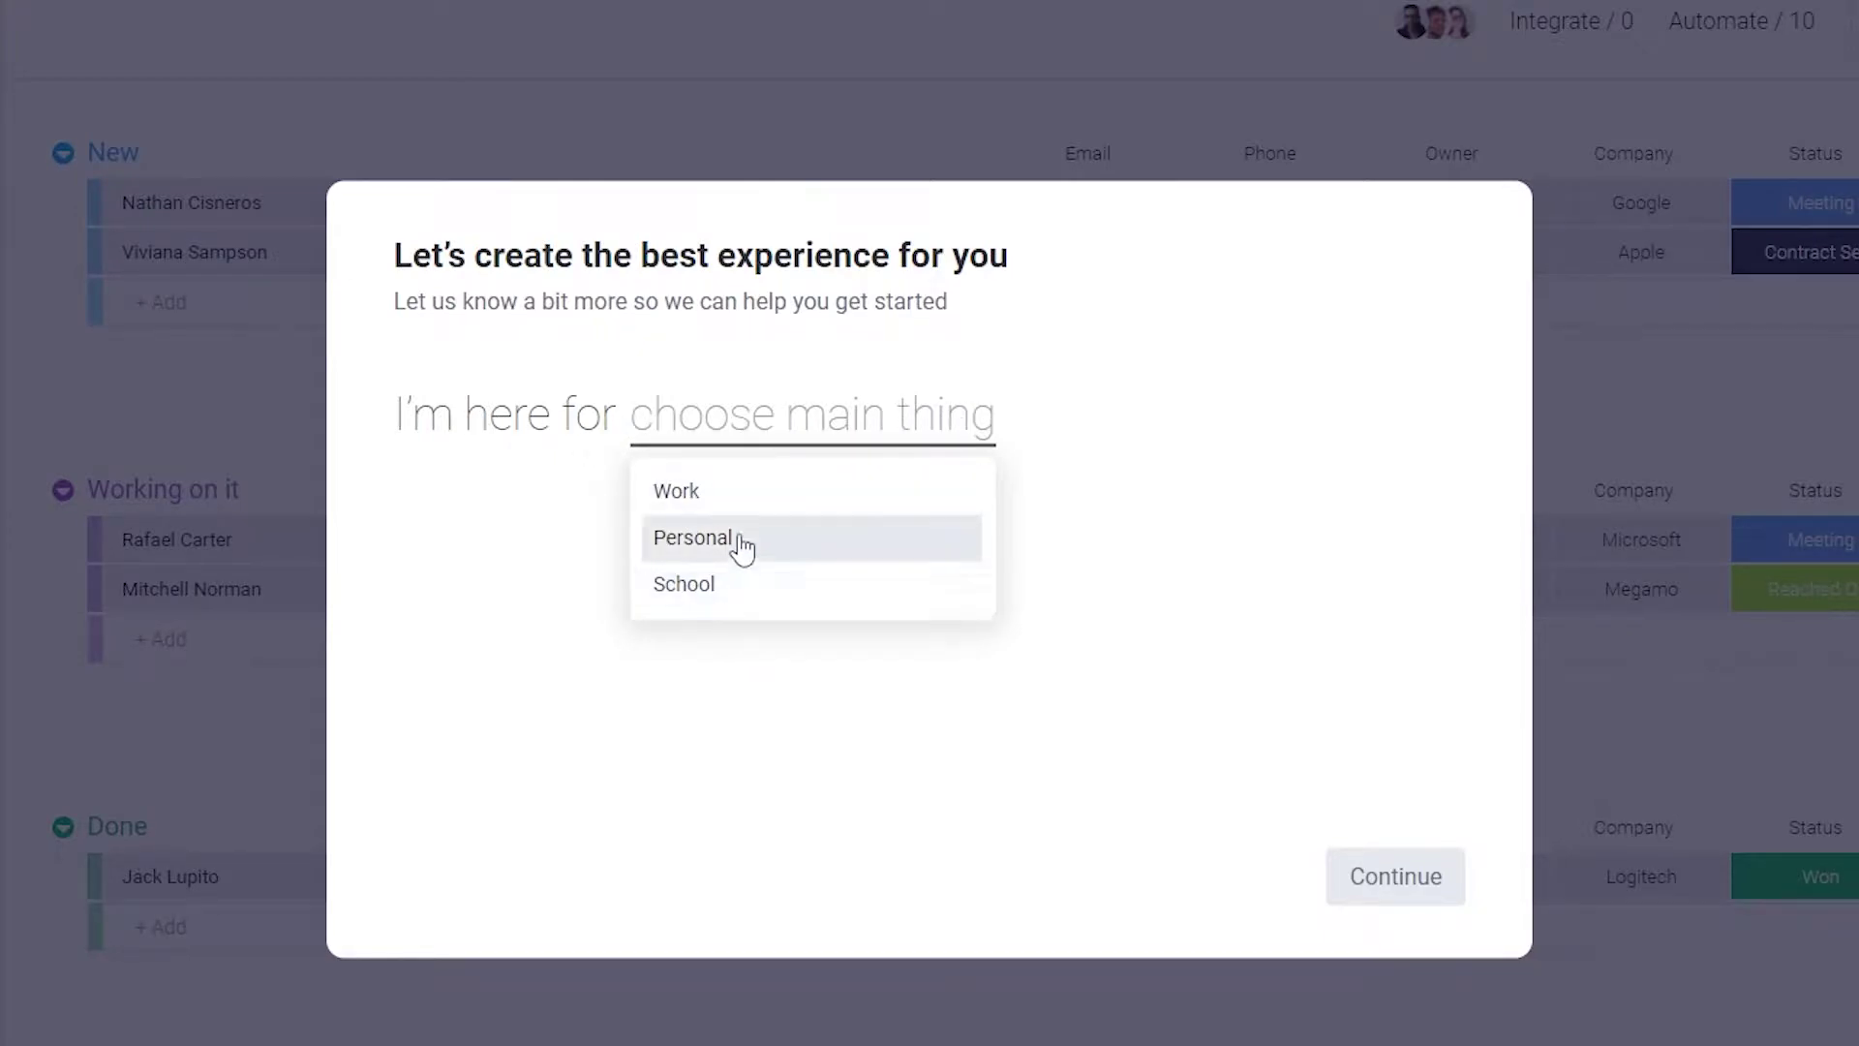
Set the account's purpose to Work, the role to Team Leader and the area of use to Operations.
{"action": "left_click", "coordinate": [743, 498]}
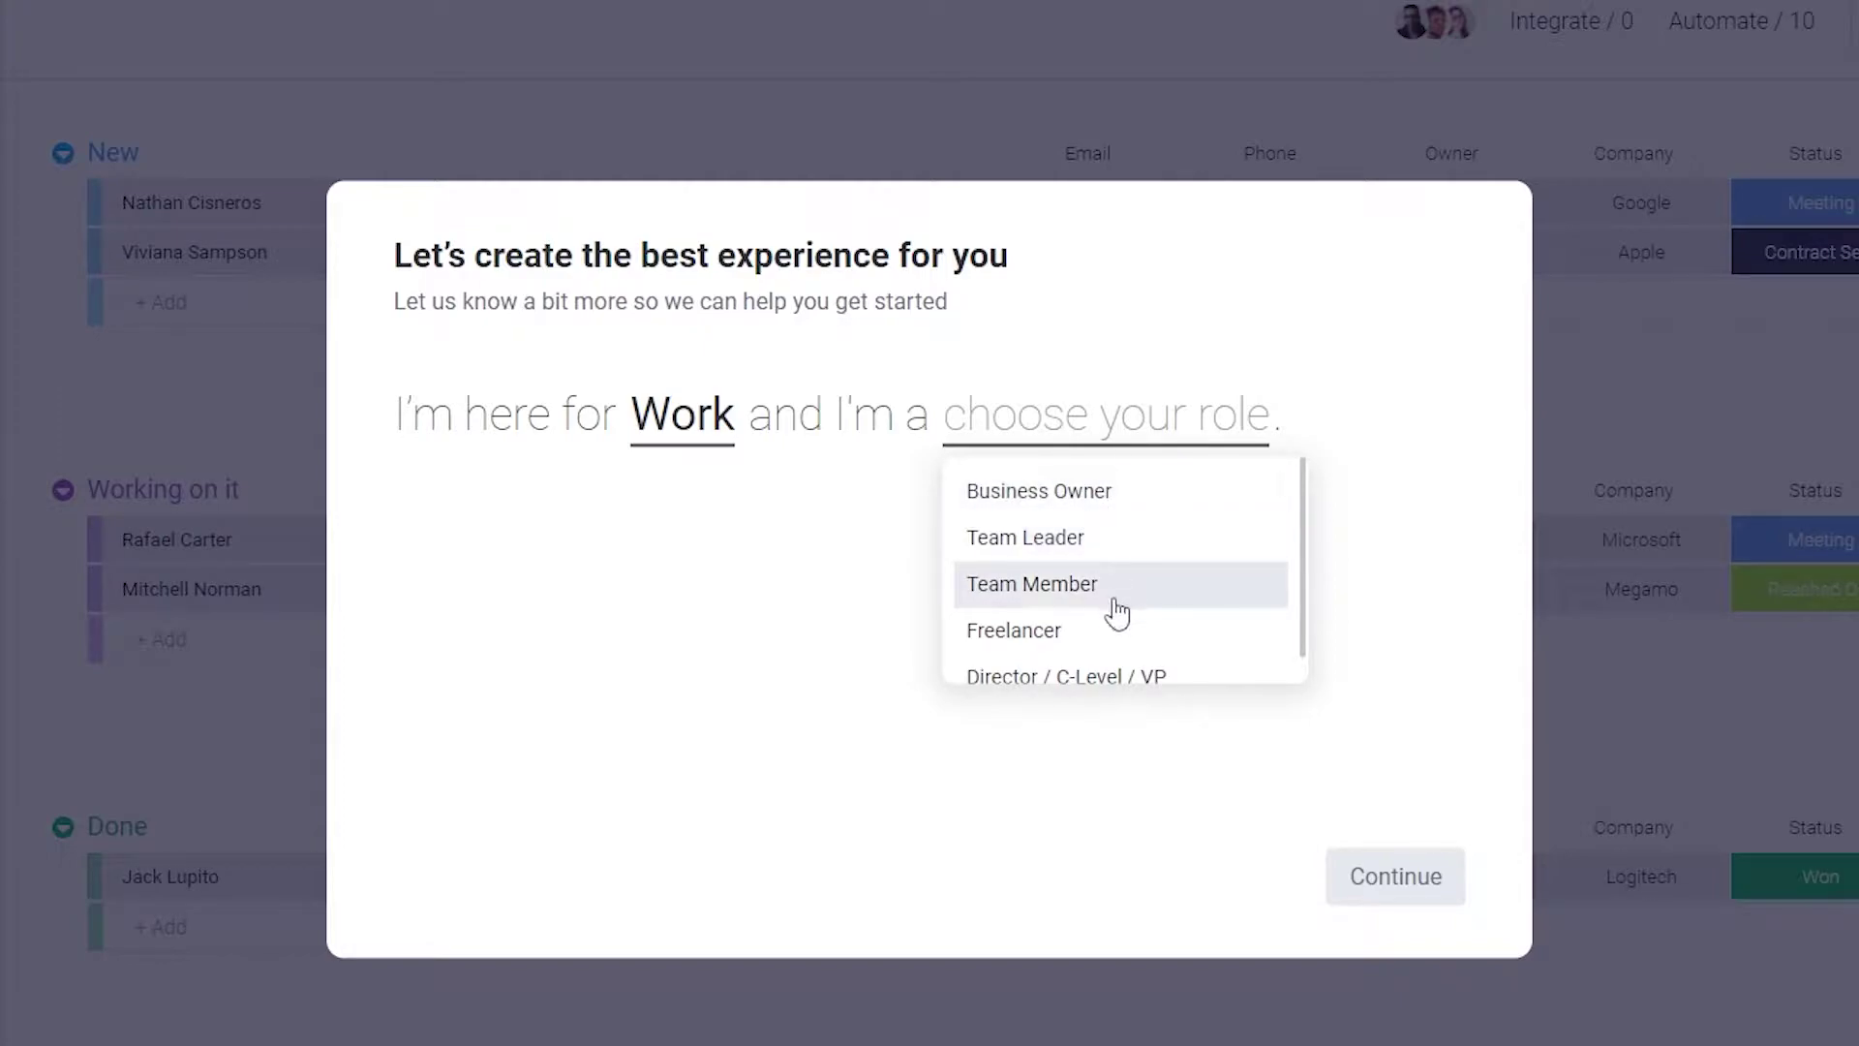
{"action": "left_click", "coordinate": [1105, 547]}
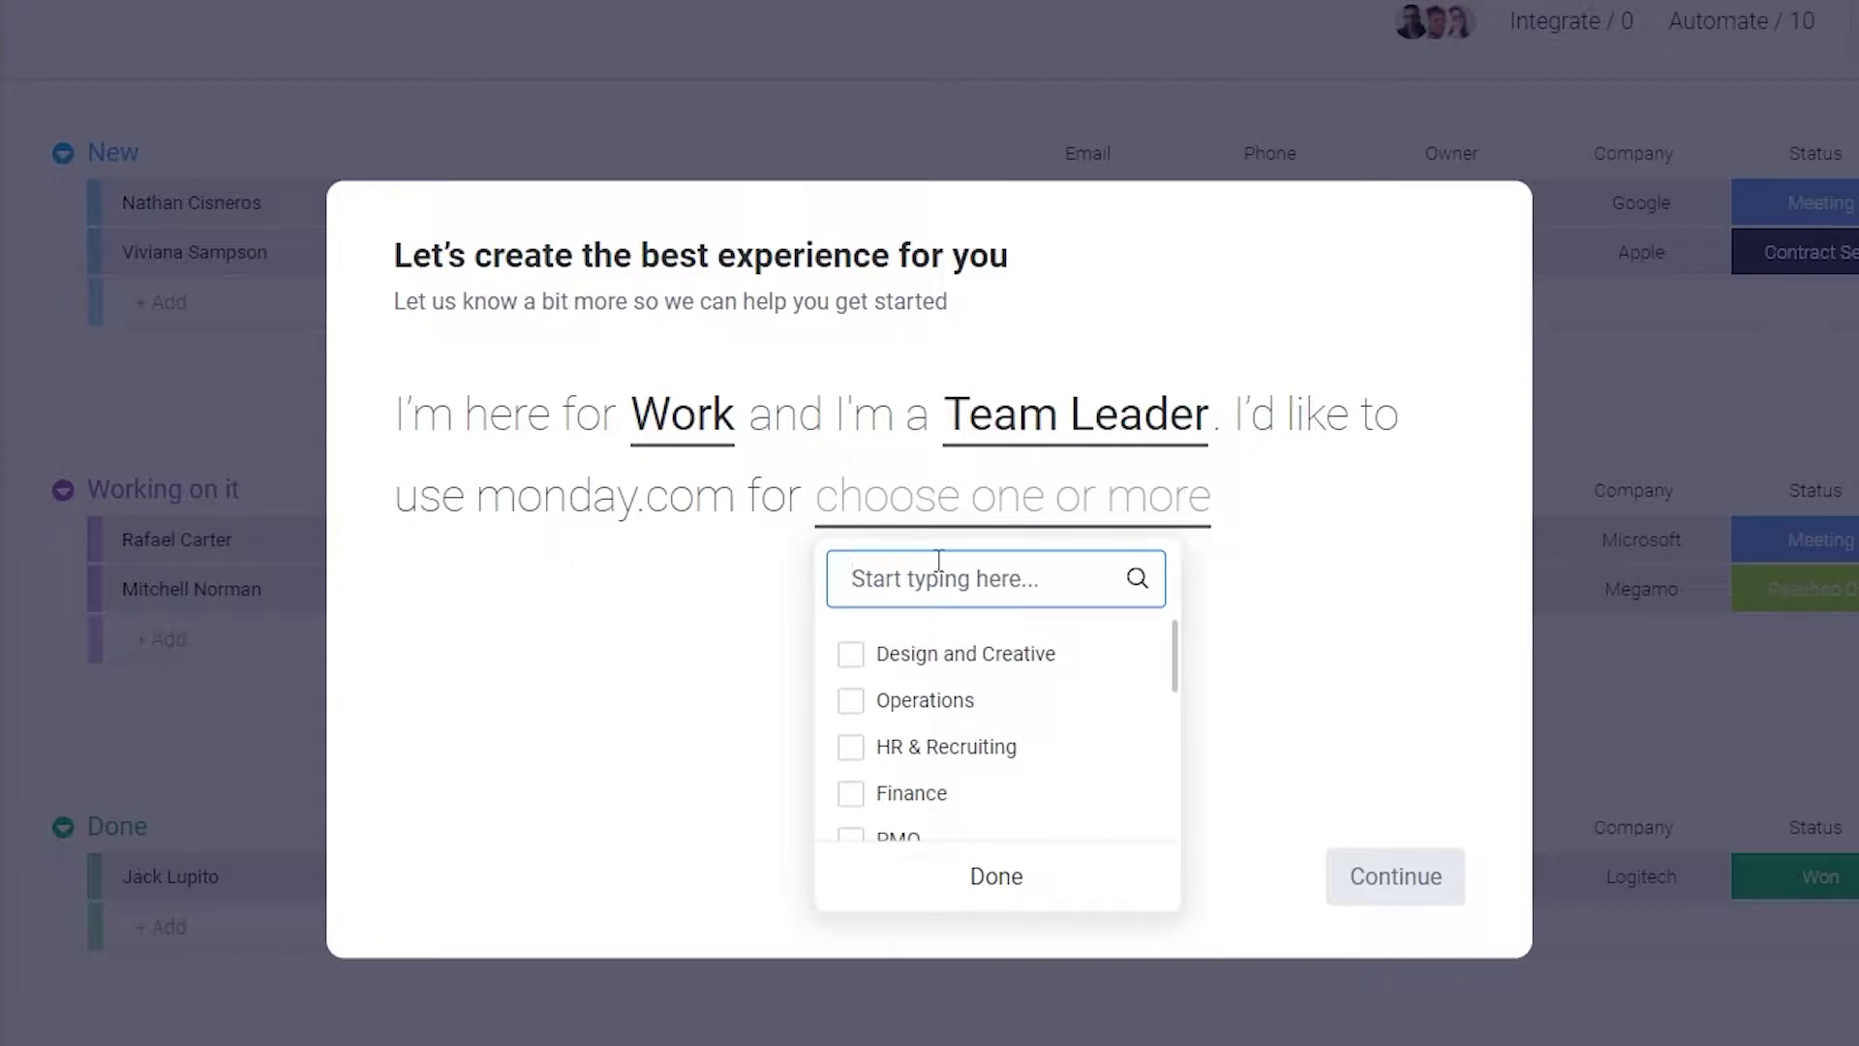
{"action": "left_click", "coordinate": [851, 700]}
{"action": "scroll", "coordinate": [987, 694], "scroll_direction": "down", "scroll_amount": 2}
{"action": "scroll", "coordinate": [1026, 794], "scroll_direction": "down", "scroll_amount": 2}
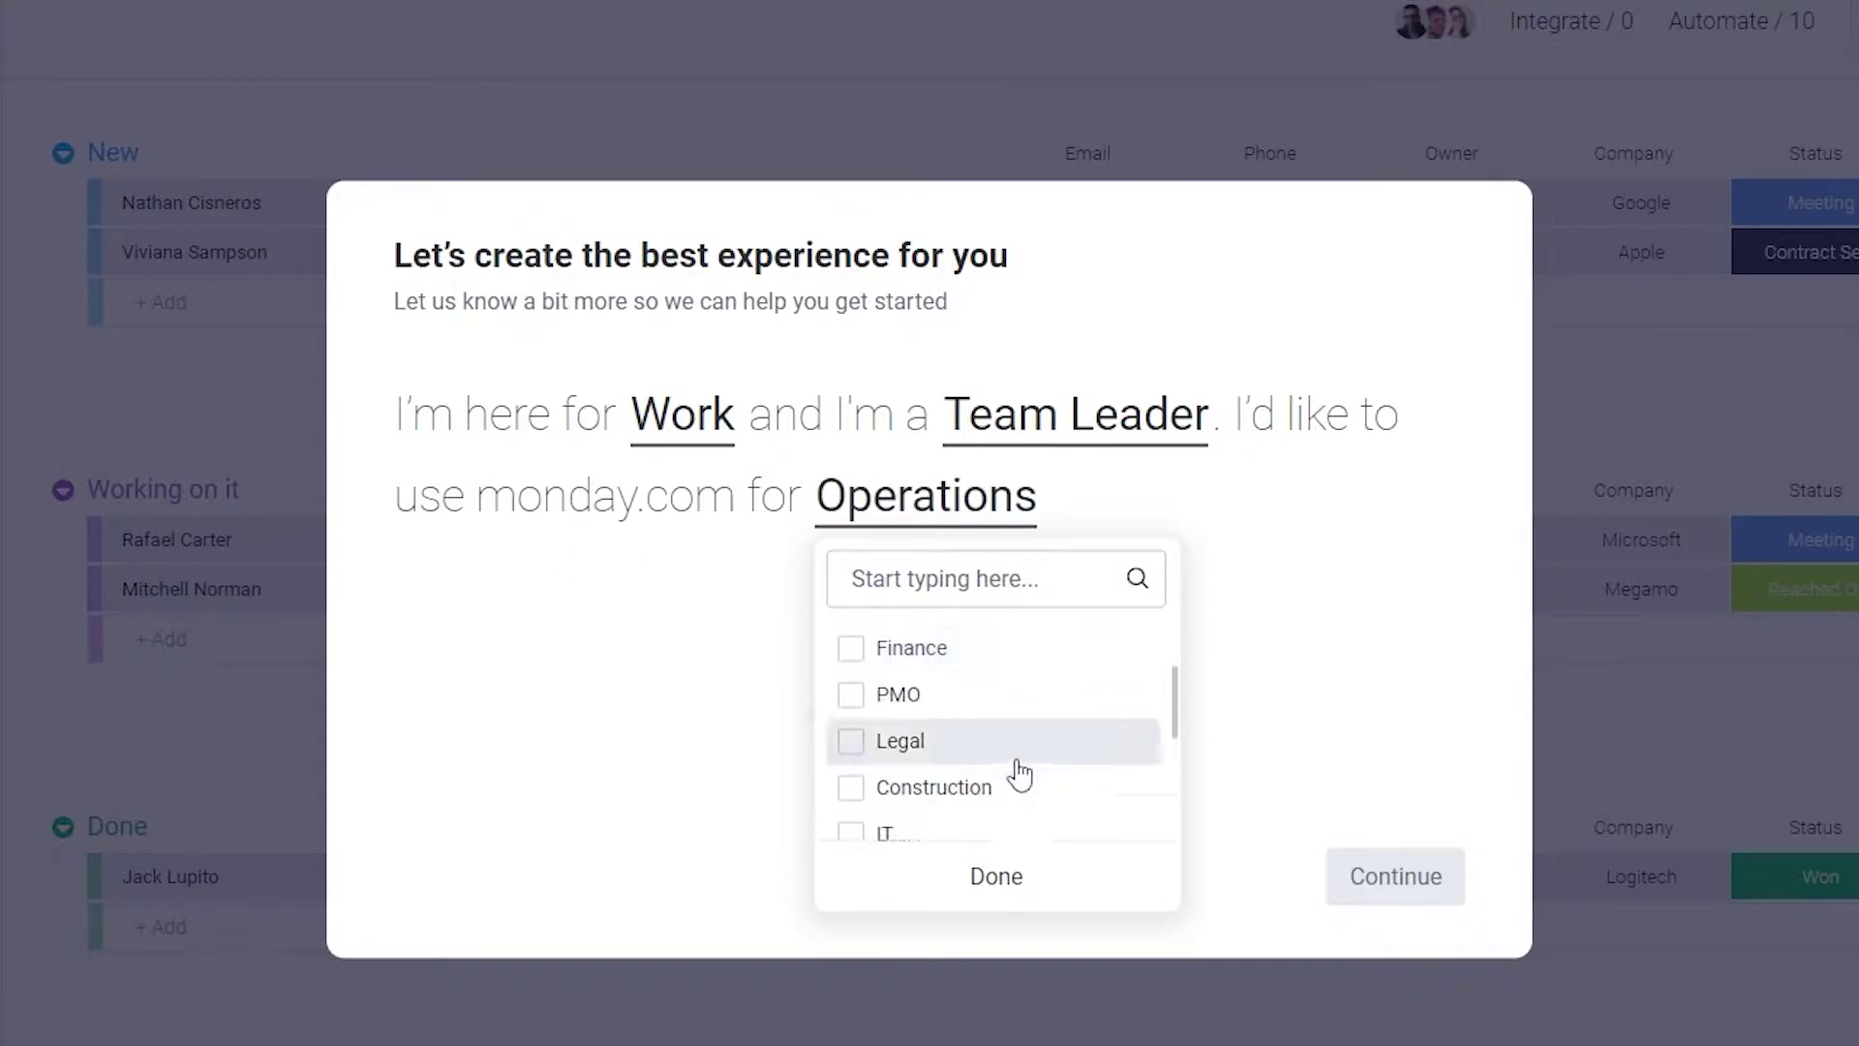
{"action": "left_click", "coordinate": [1012, 878]}
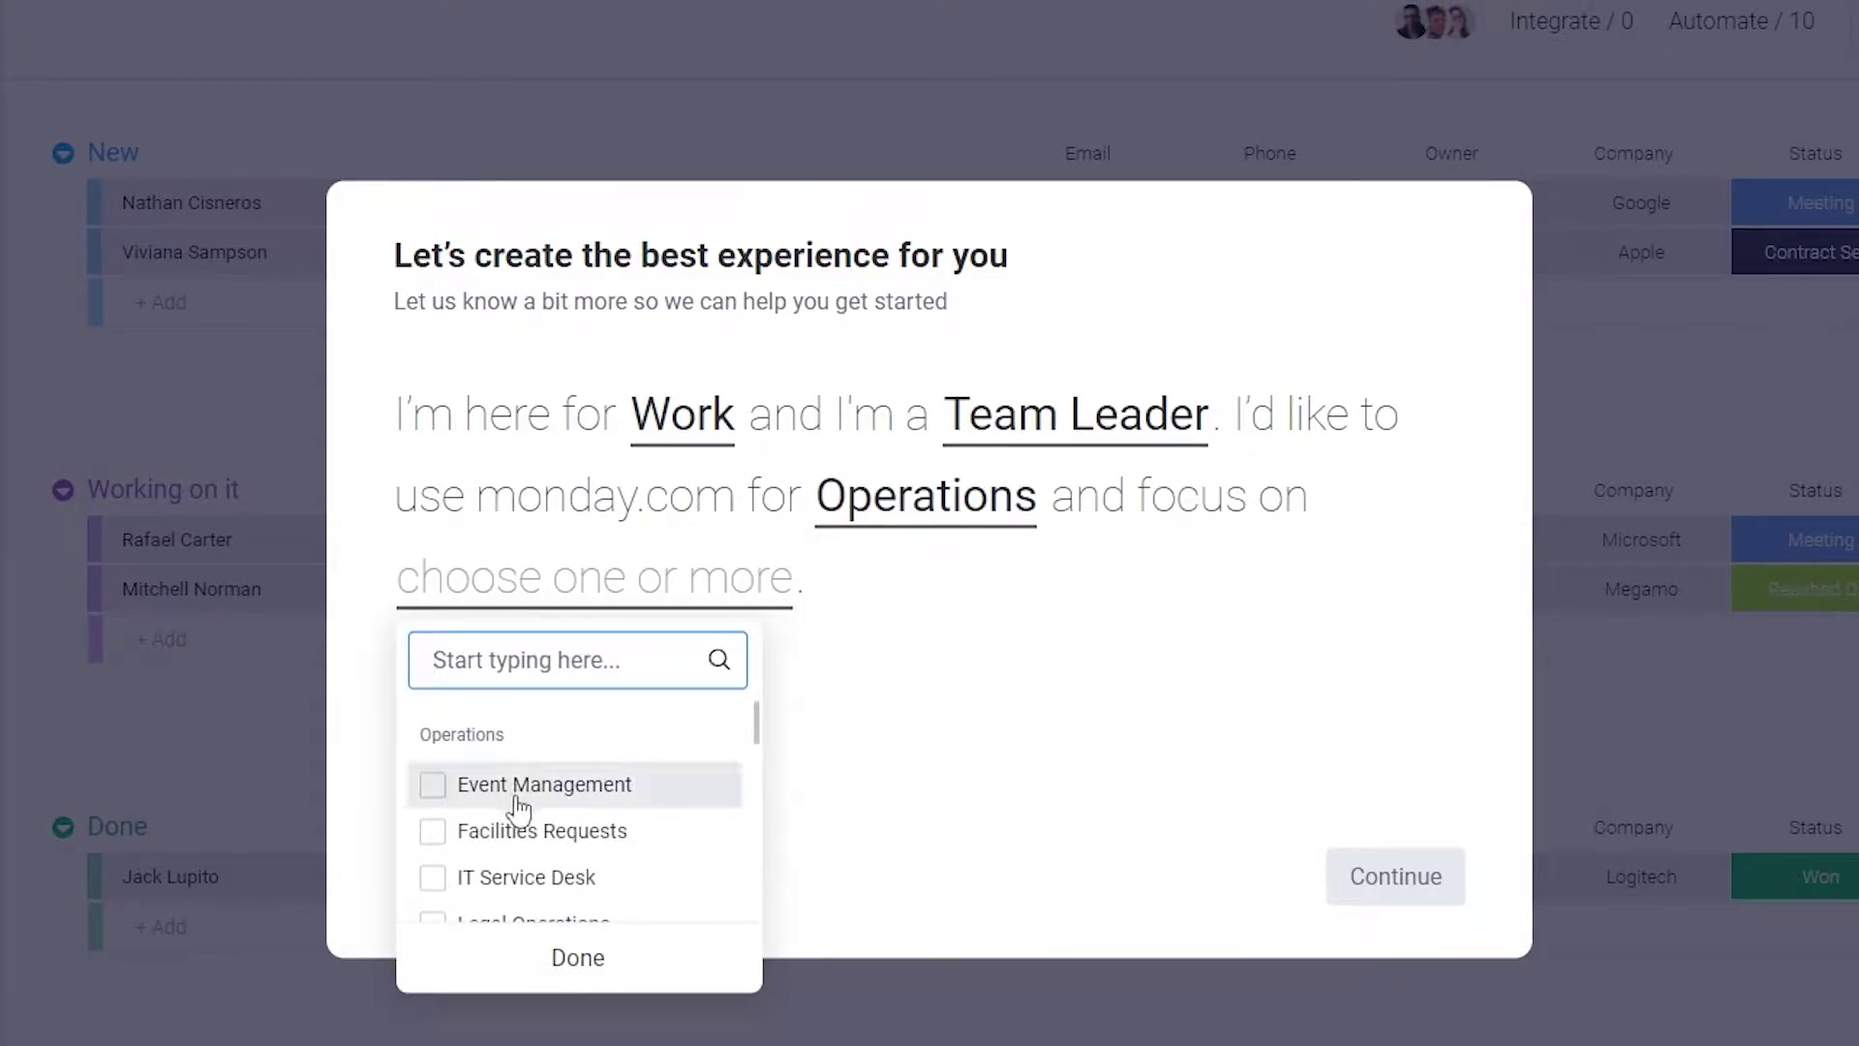
Choose Event Management and Operations Processes as the focus areas and continue the account setup.
{"action": "left_click", "coordinate": [523, 794]}
{"action": "scroll", "coordinate": [678, 823], "scroll_direction": "down", "scroll_amount": 5}
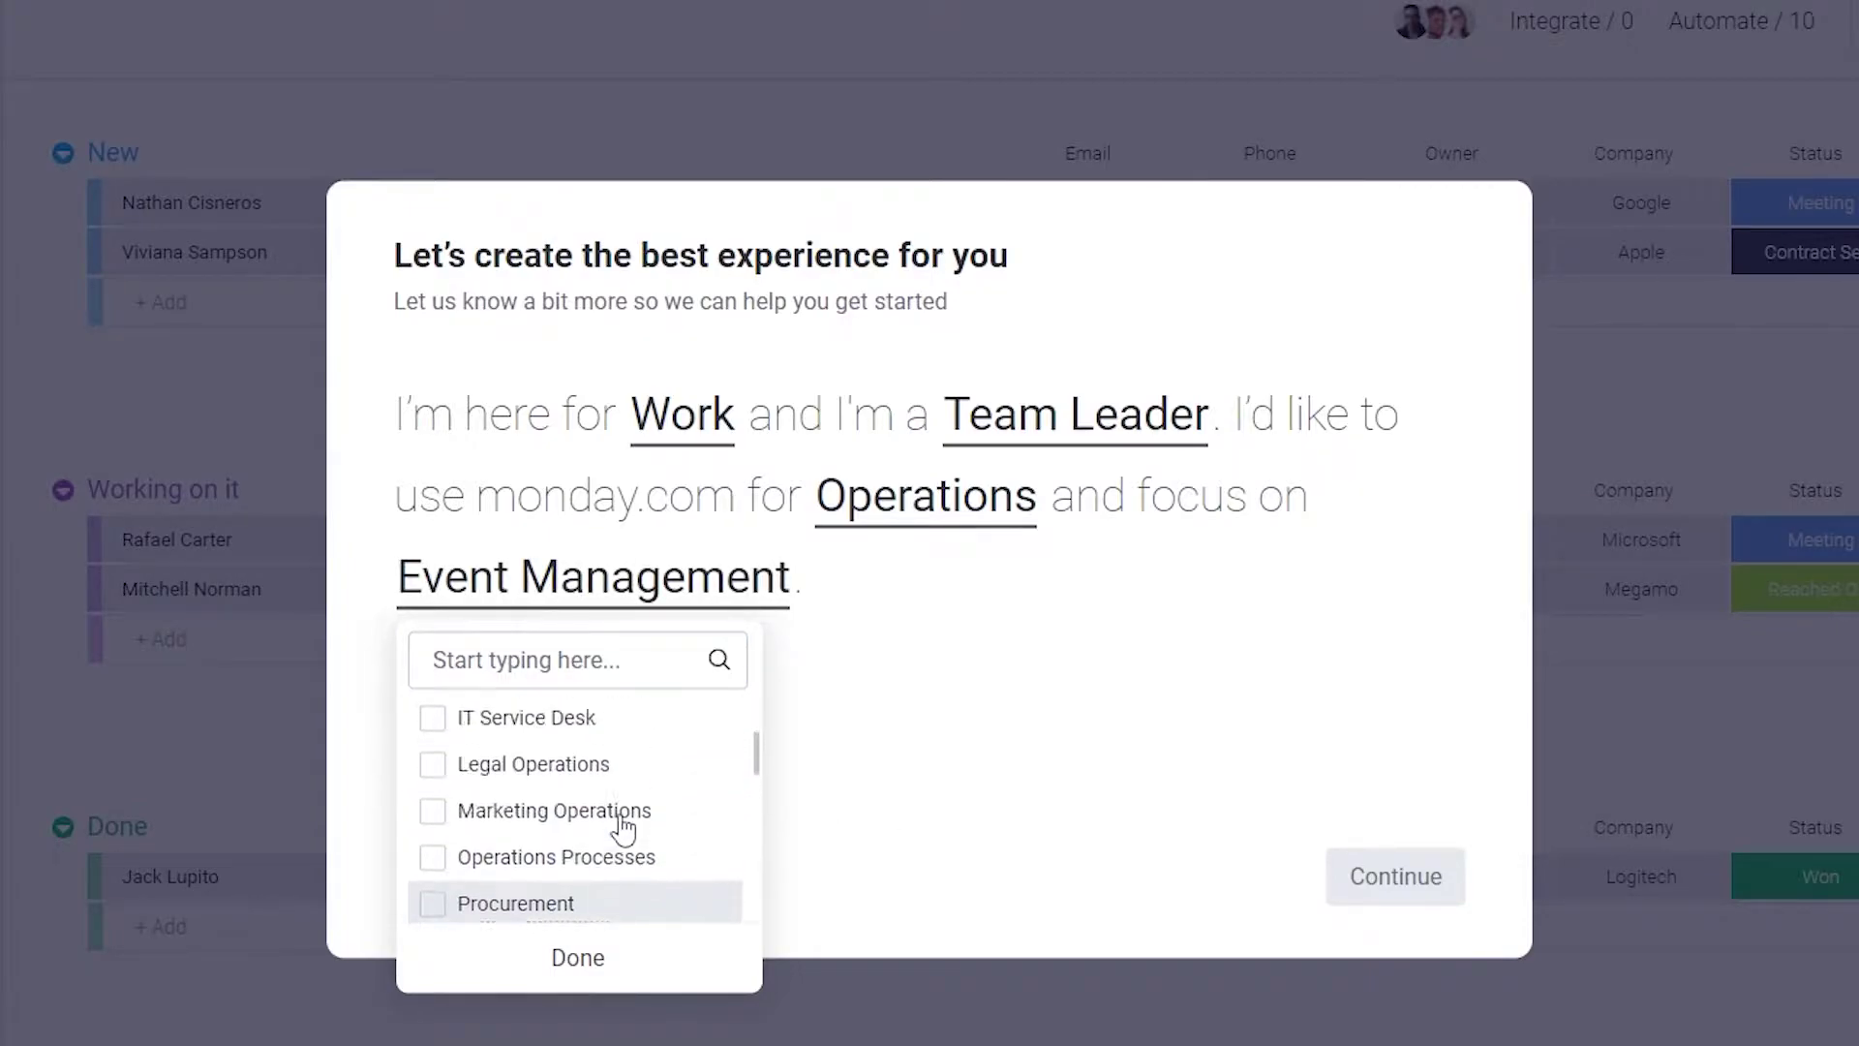
{"action": "left_click", "coordinate": [619, 740]}
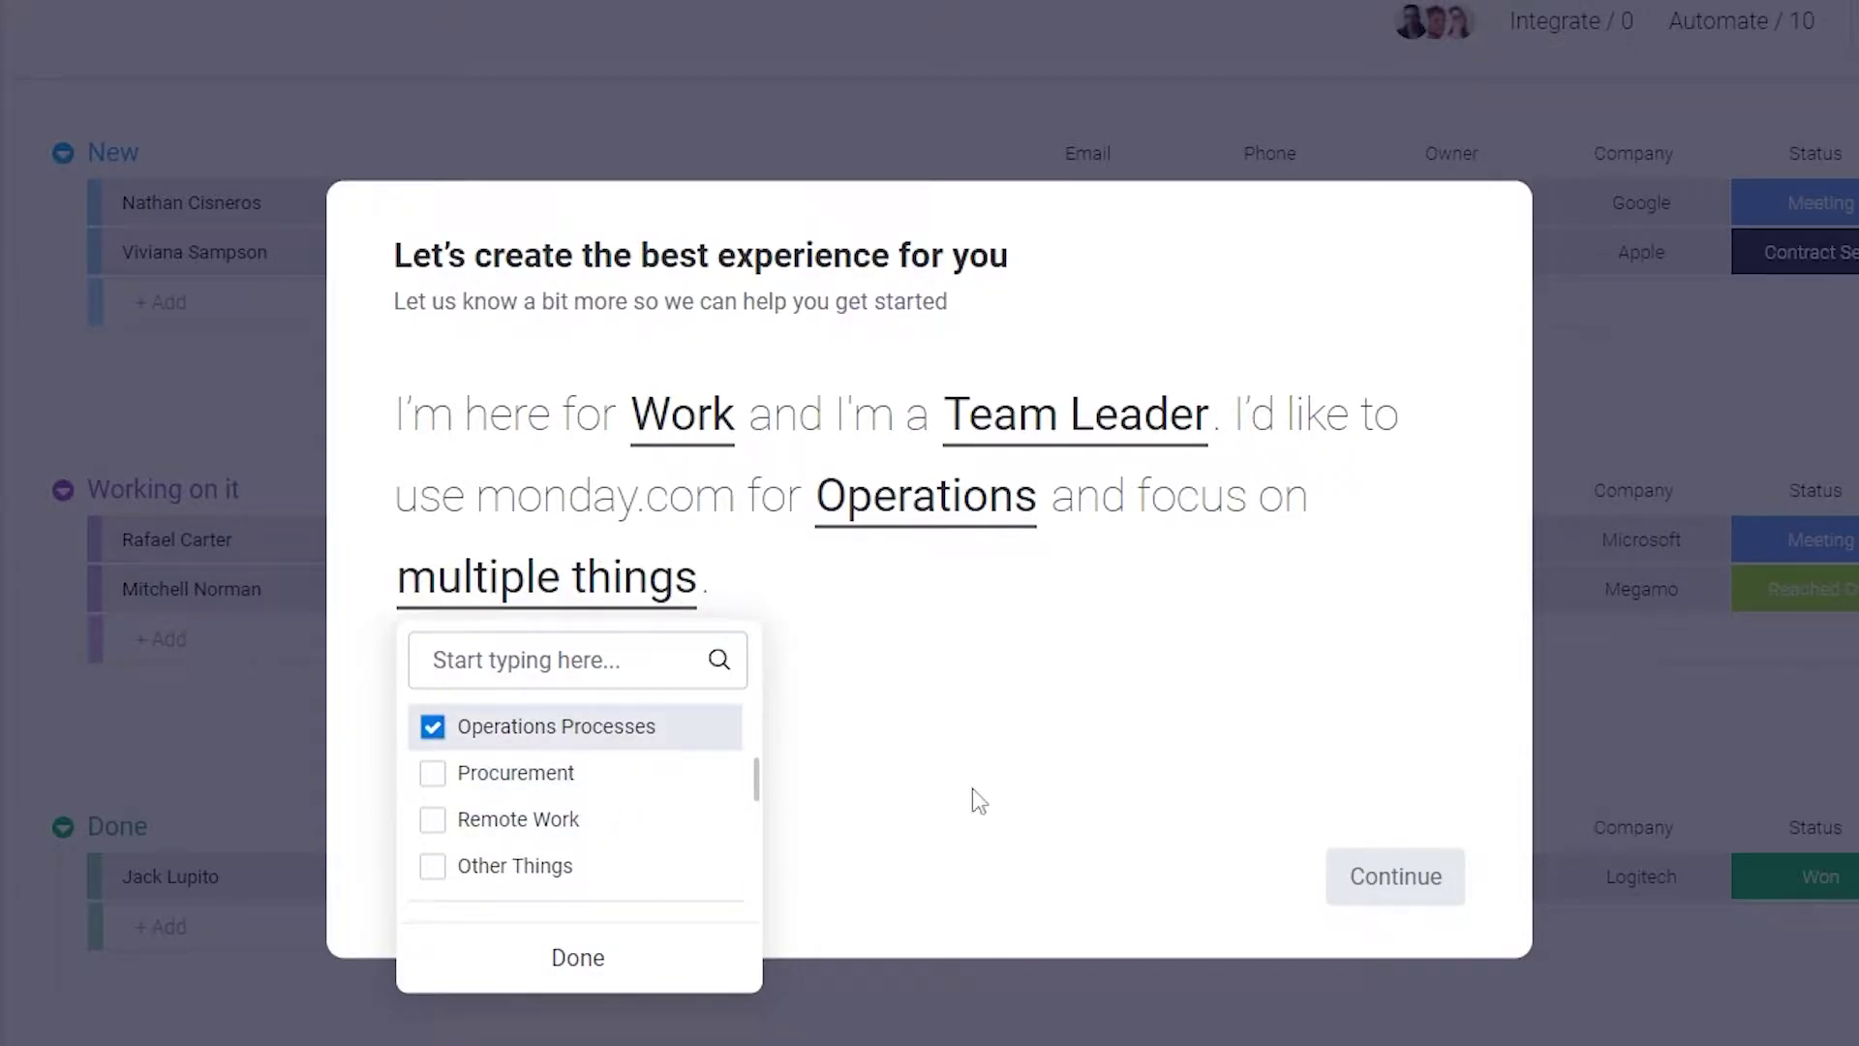
{"action": "left_click", "coordinate": [581, 958]}
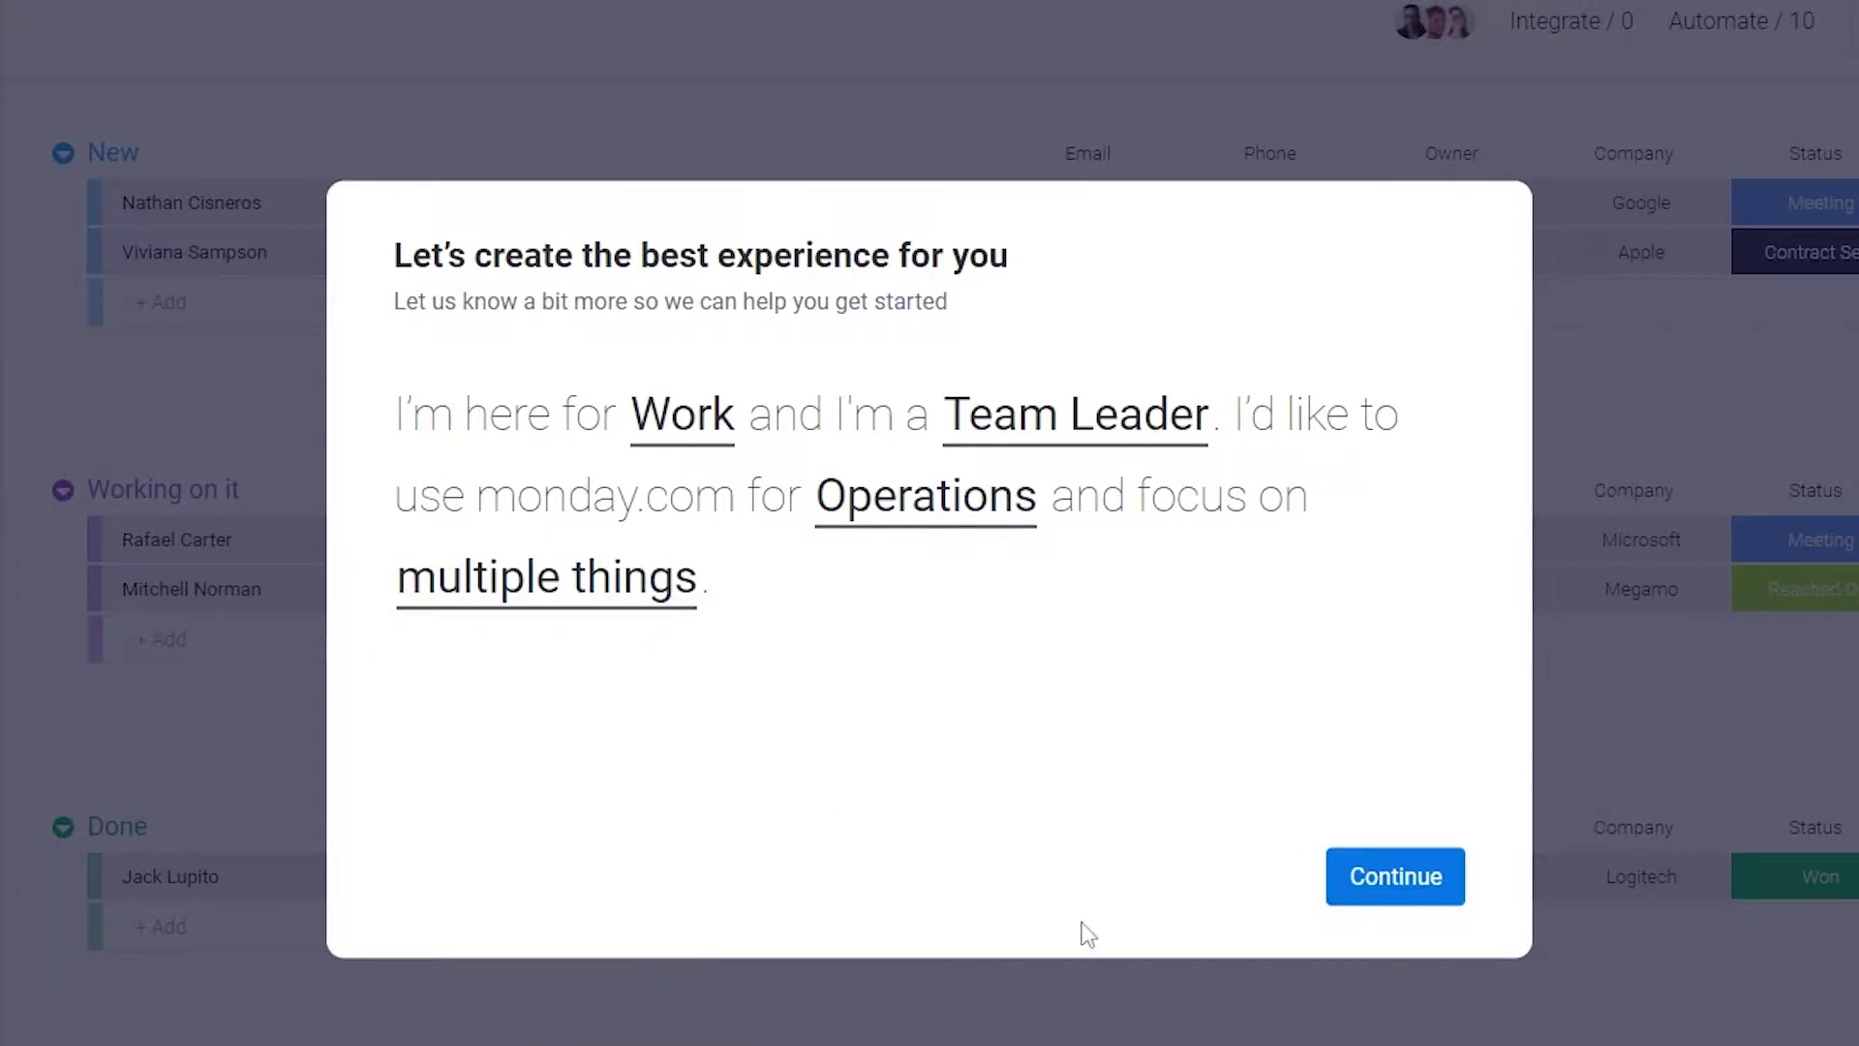
{"action": "left_click", "coordinate": [1390, 891]}
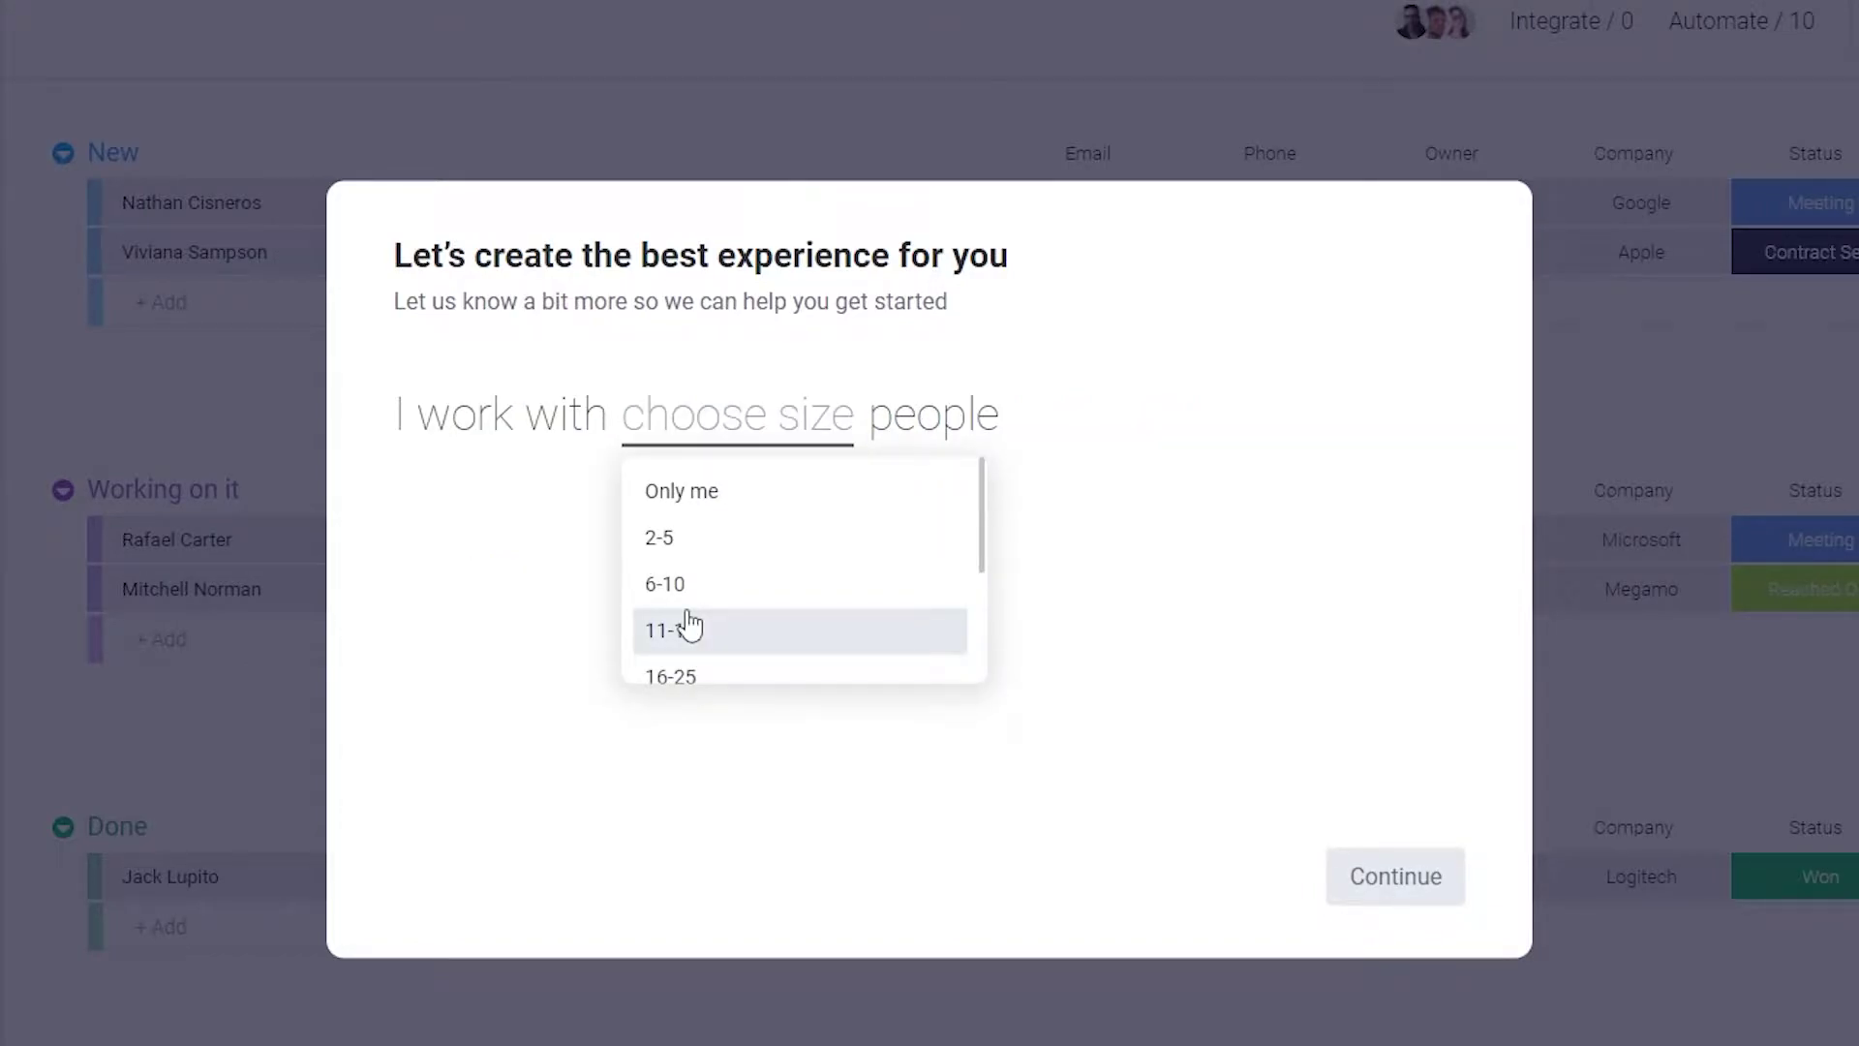
Set the team size to 2-5 people and the company size to 1 - 10 employees, and skip inviting teammates.
{"action": "left_click", "coordinate": [768, 540]}
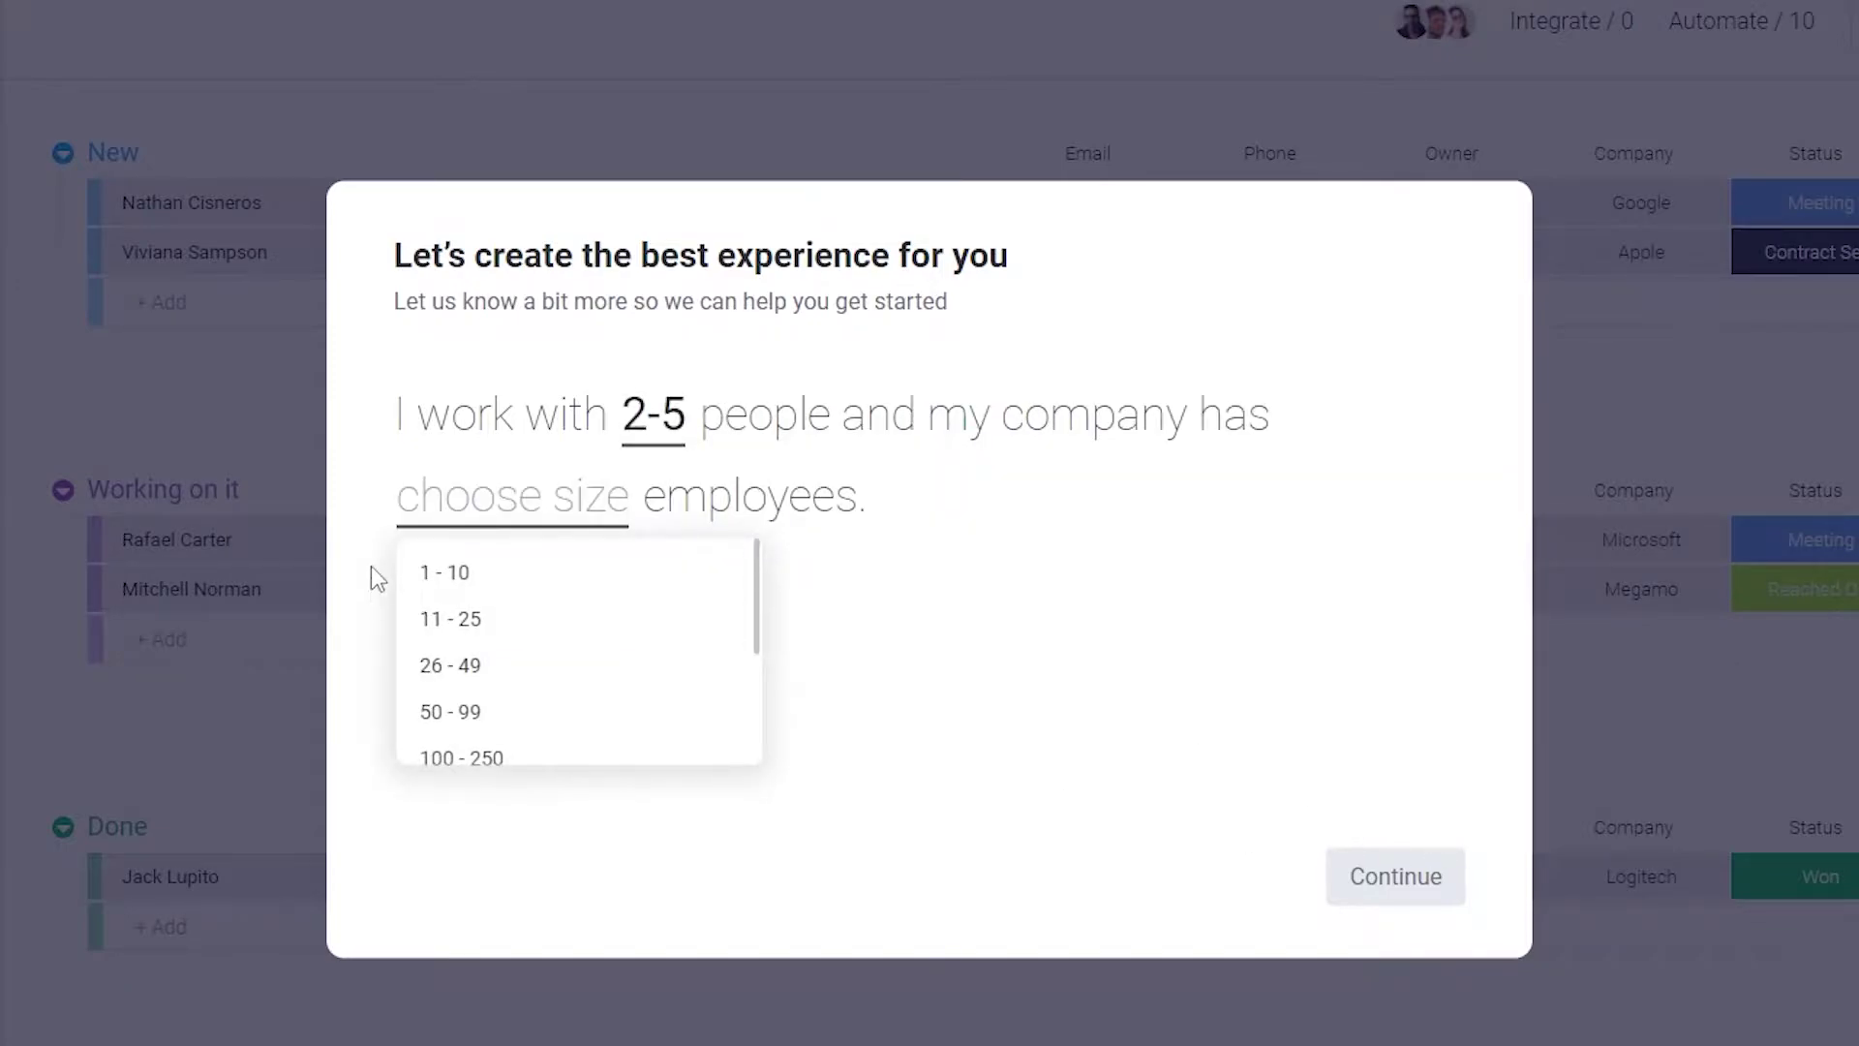
{"action": "left_click", "coordinate": [525, 566]}
{"action": "left_click", "coordinate": [1385, 881]}
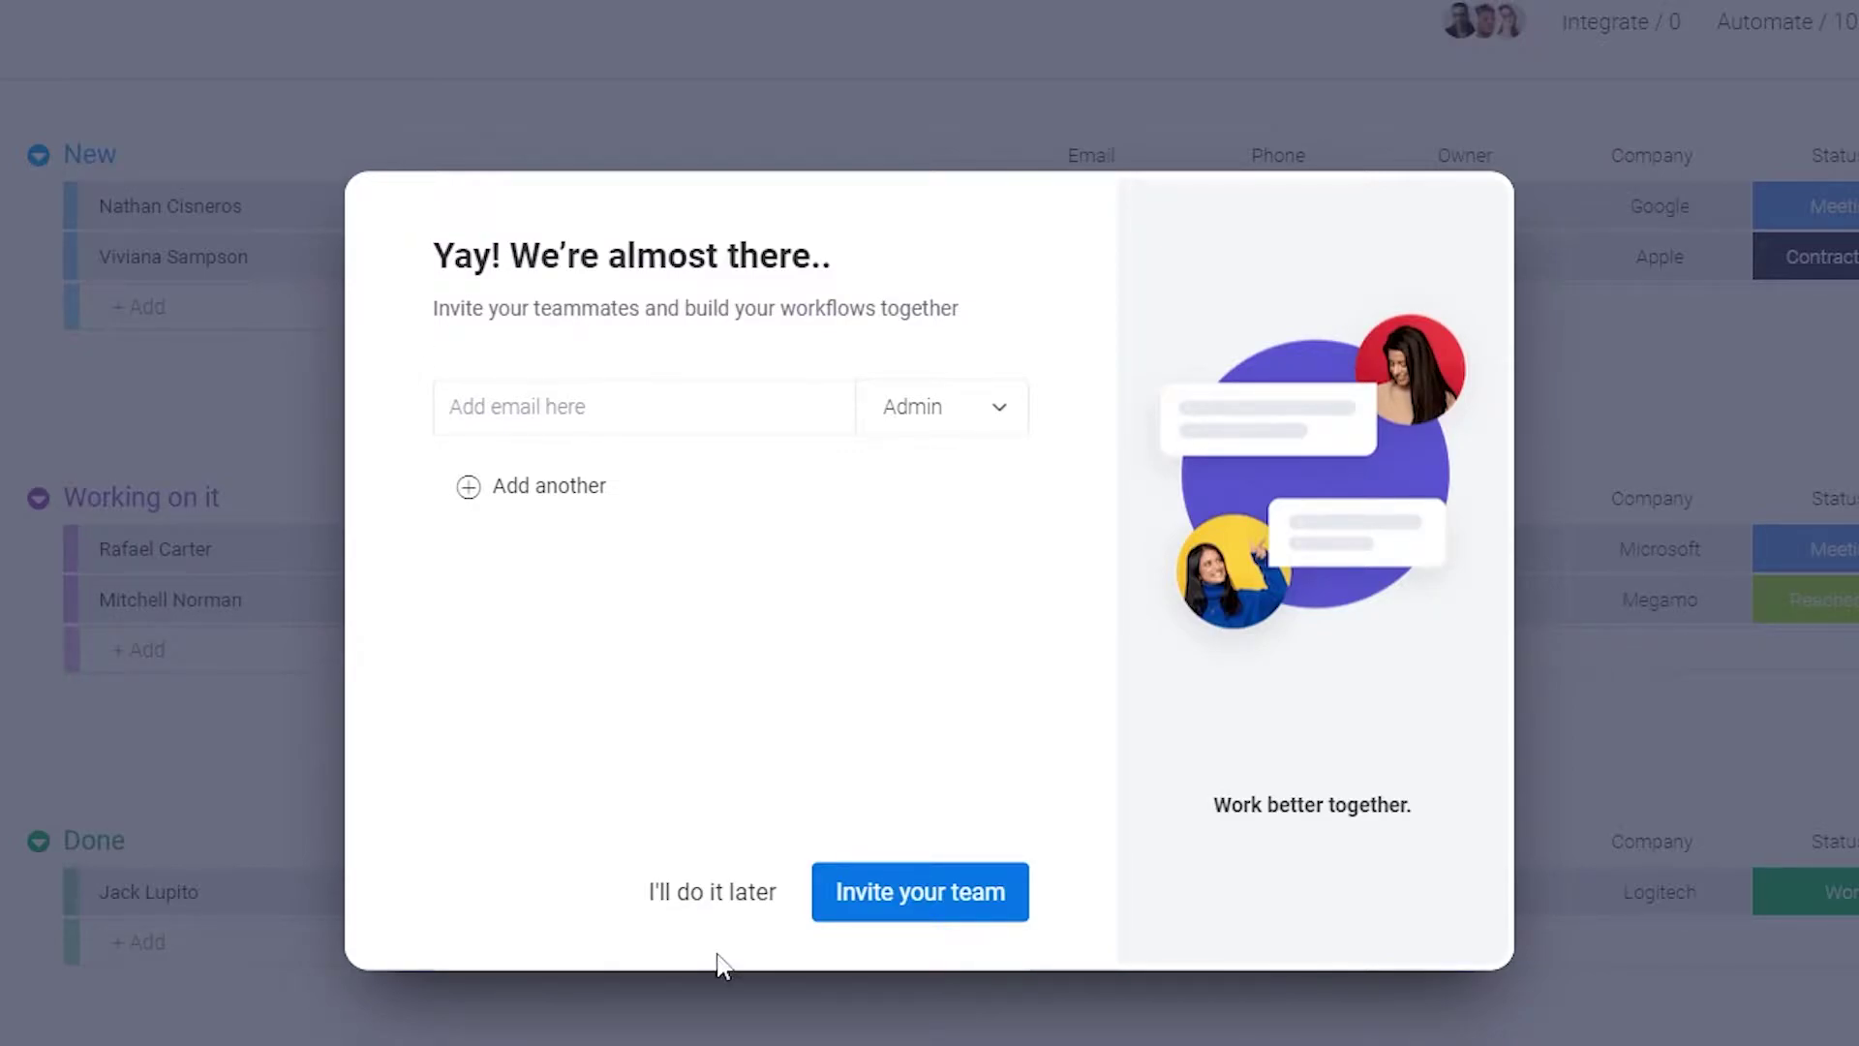
{"action": "left_click", "coordinate": [715, 890]}
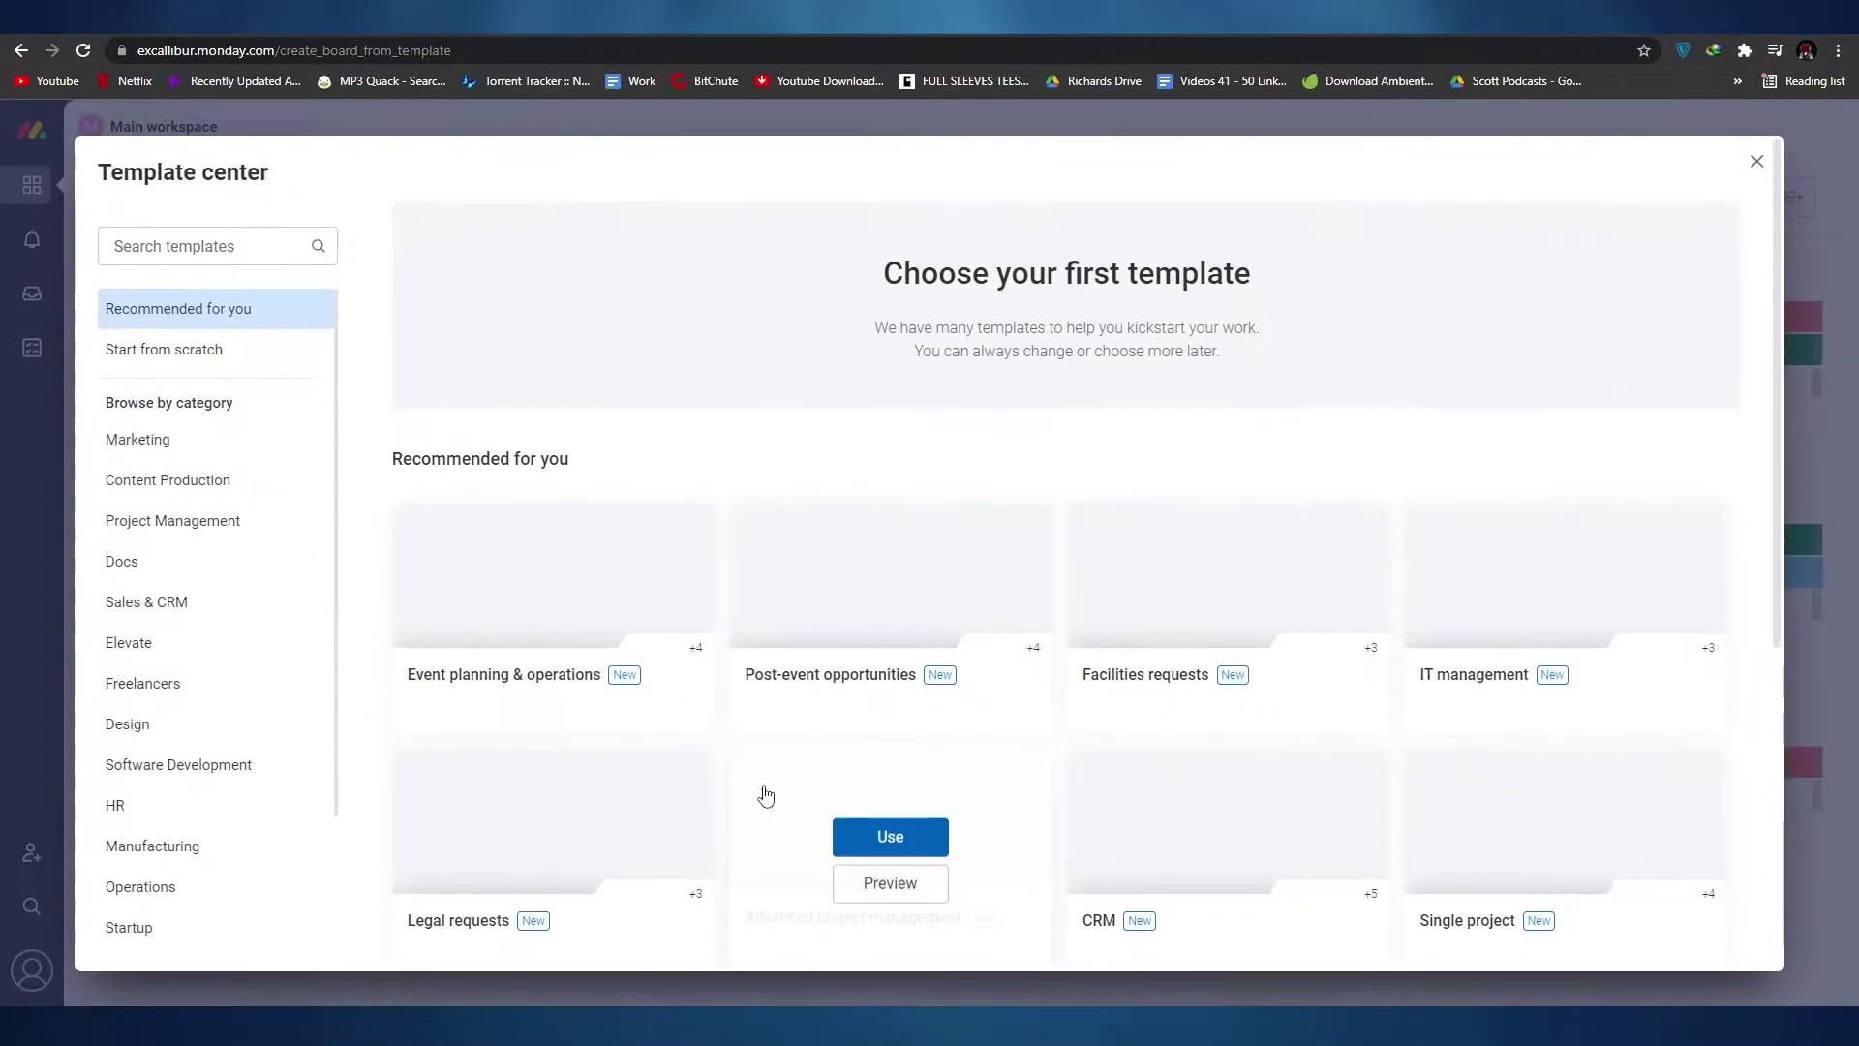
Look through the recommended templates in the Template center and preview the CRM template.
{"action": "scroll", "coordinate": [628, 254], "scroll_direction": "down", "scroll_amount": 1}
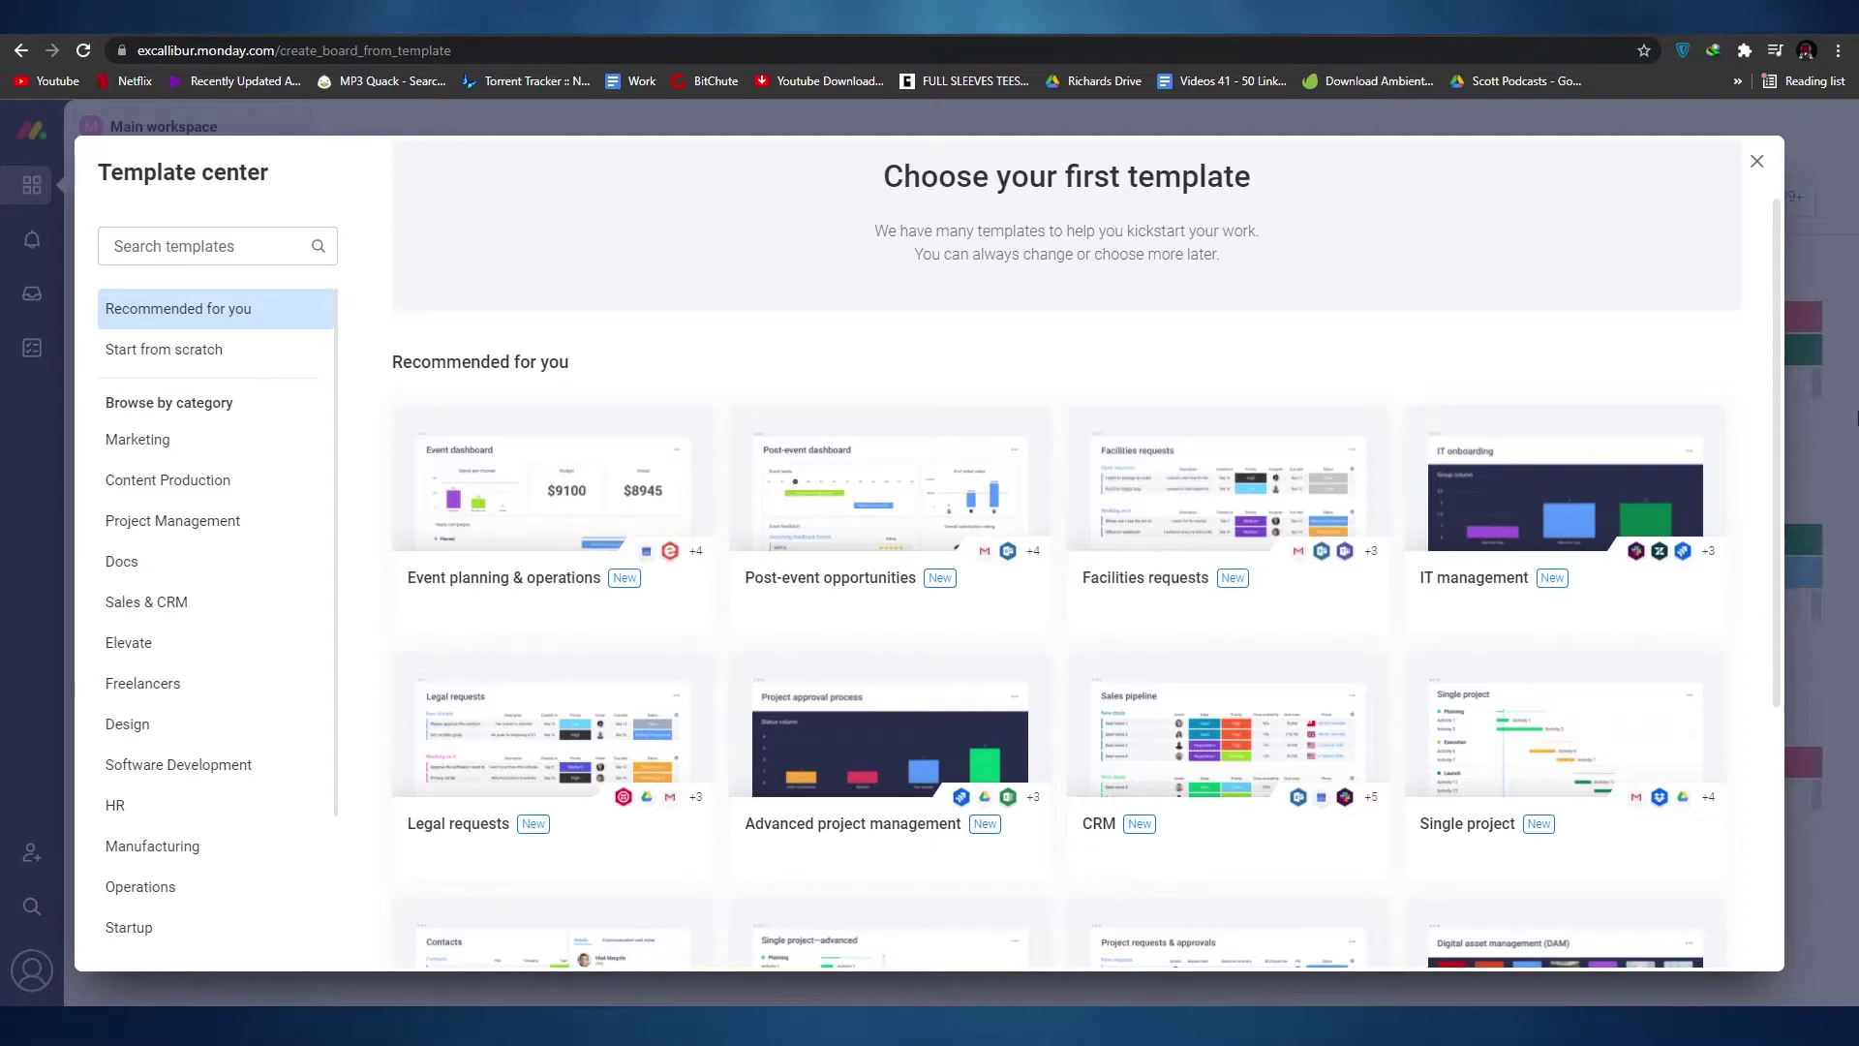
{"action": "scroll", "coordinate": [715, 548], "scroll_direction": "down", "scroll_amount": 2}
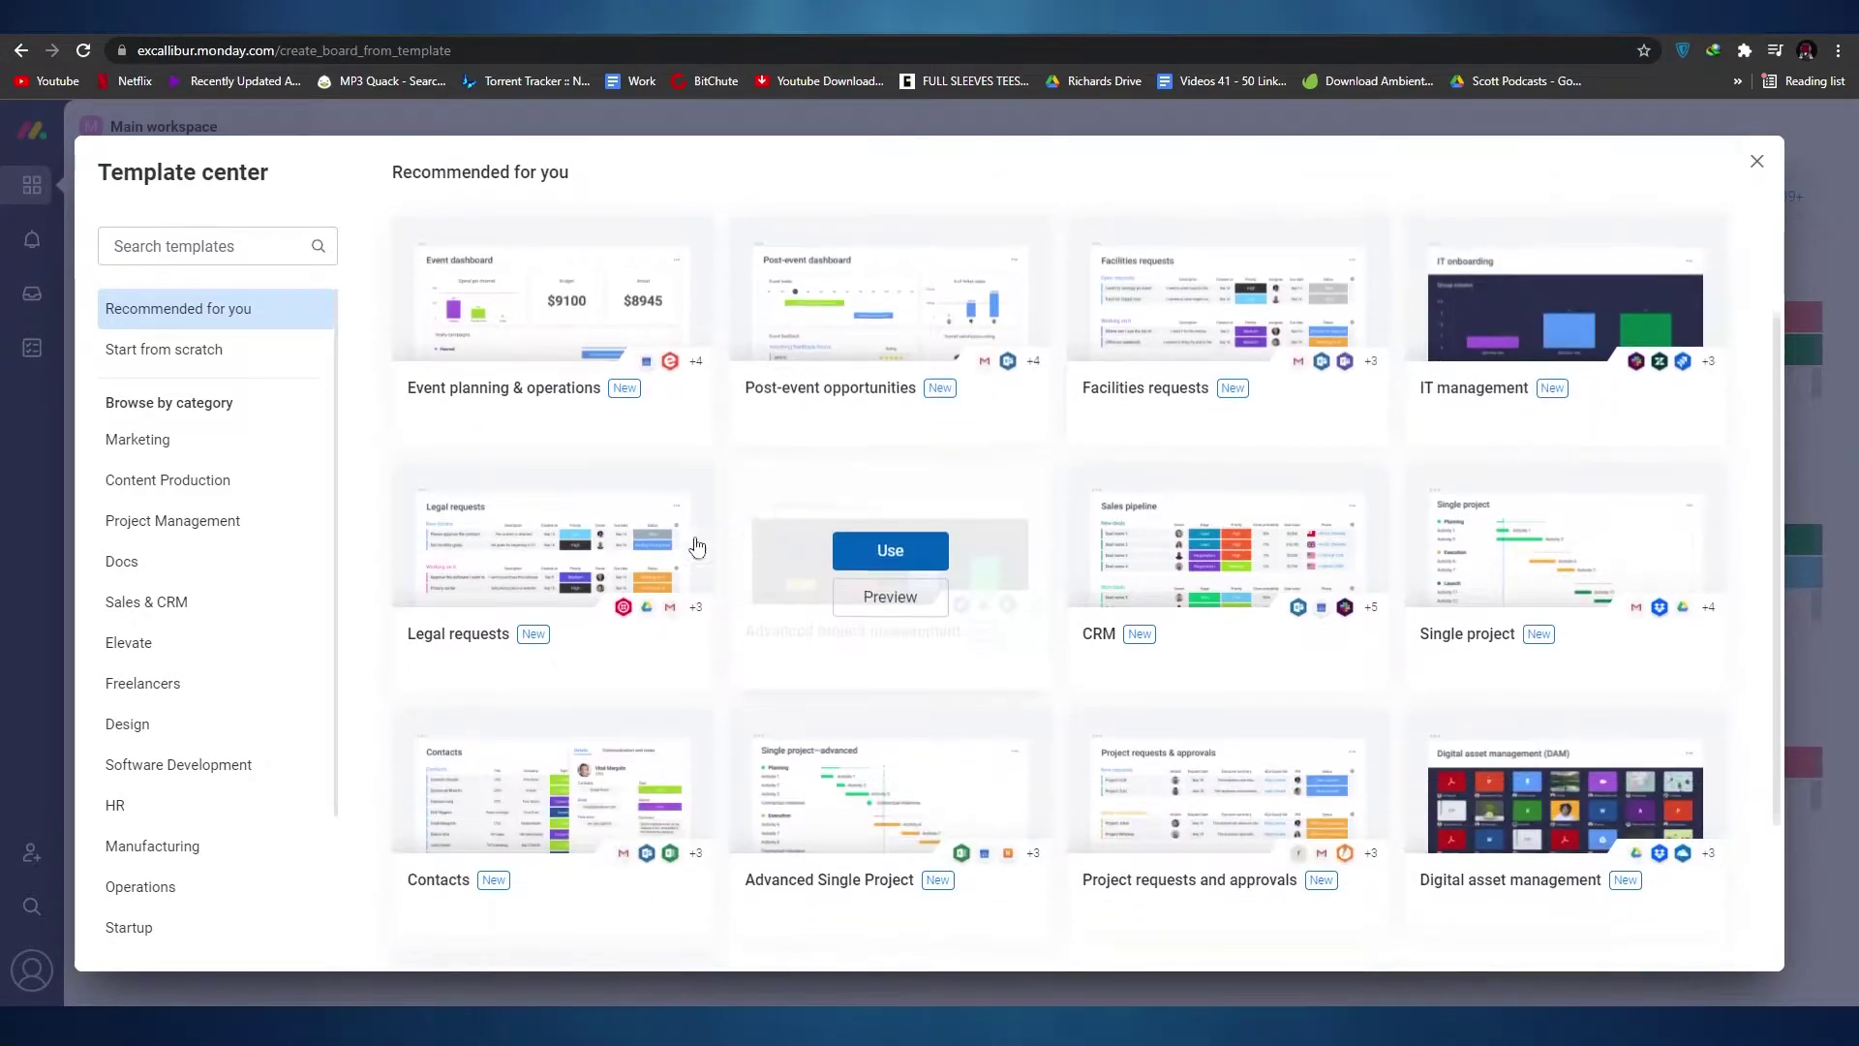
{"action": "scroll", "coordinate": [702, 550], "scroll_direction": "down", "scroll_amount": 1}
{"action": "scroll", "coordinate": [1413, 532], "scroll_direction": "down", "scroll_amount": 1}
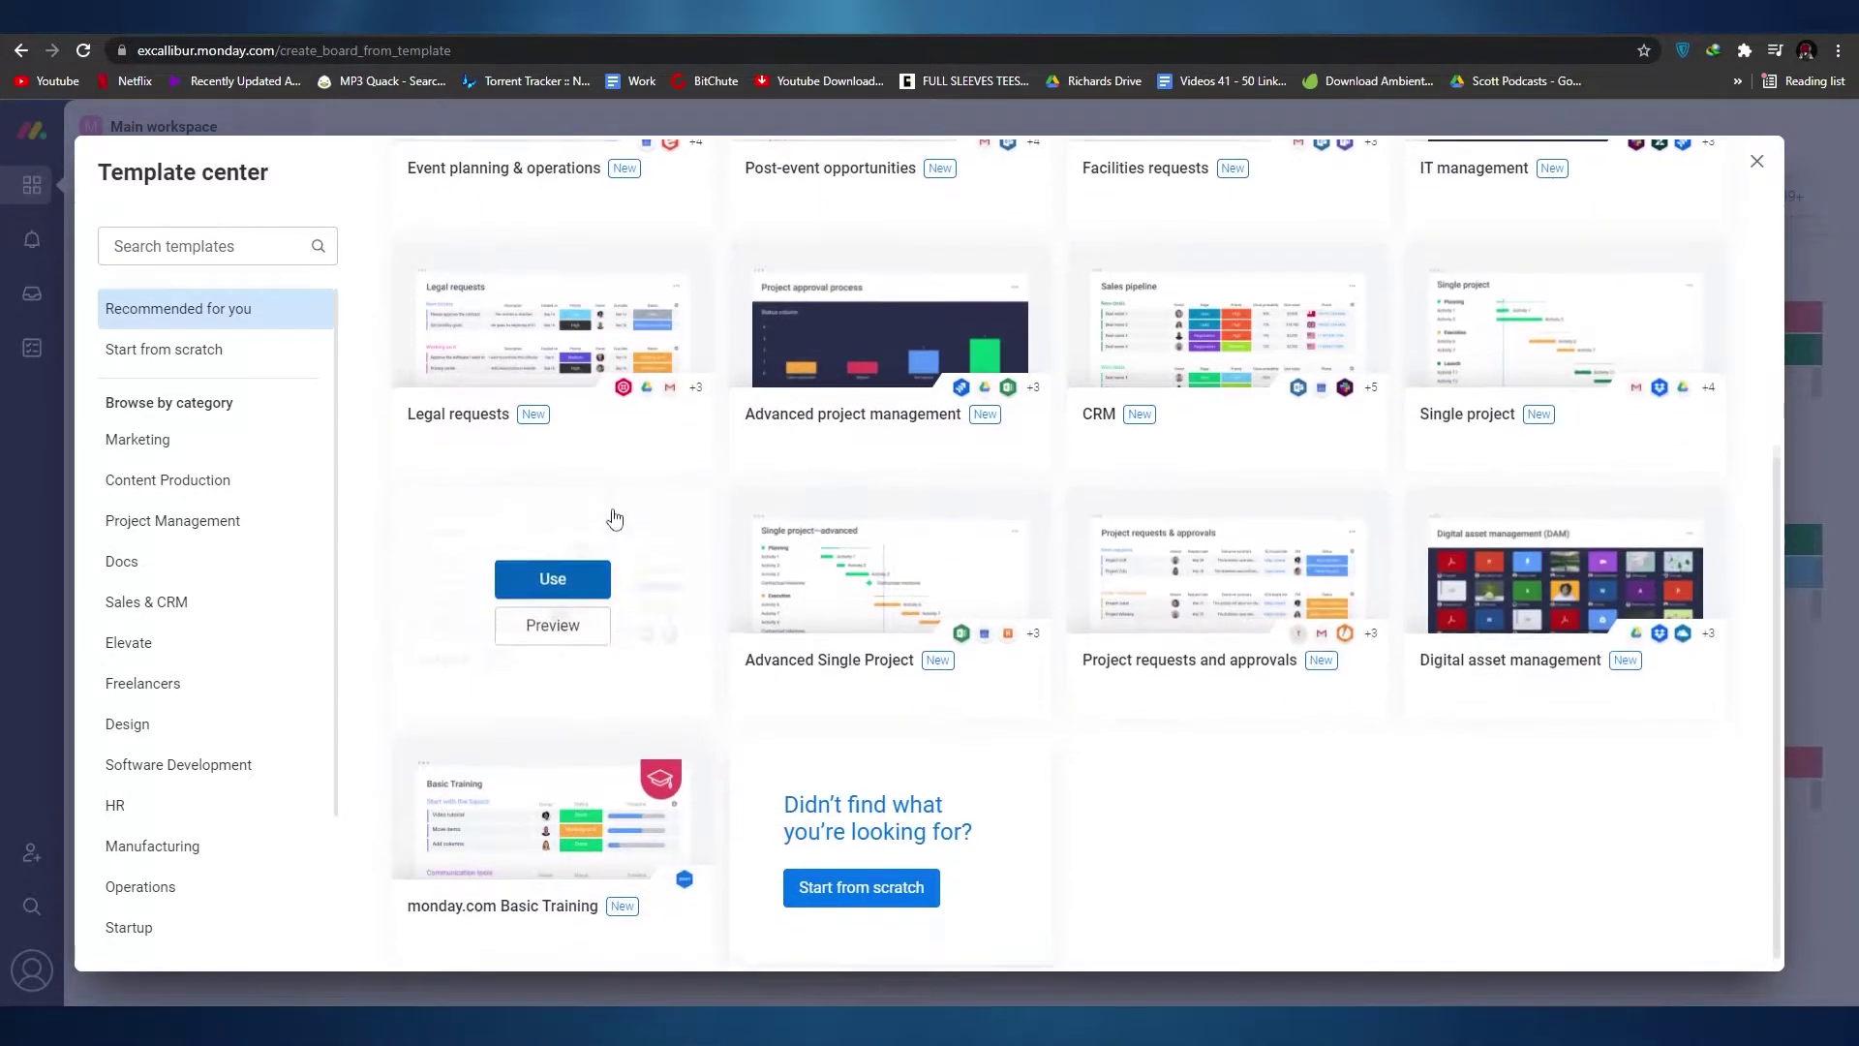
{"action": "scroll", "coordinate": [1112, 427], "scroll_direction": "up", "scroll_amount": 5}
{"action": "scroll", "coordinate": [576, 736], "scroll_direction": "down", "scroll_amount": 1}
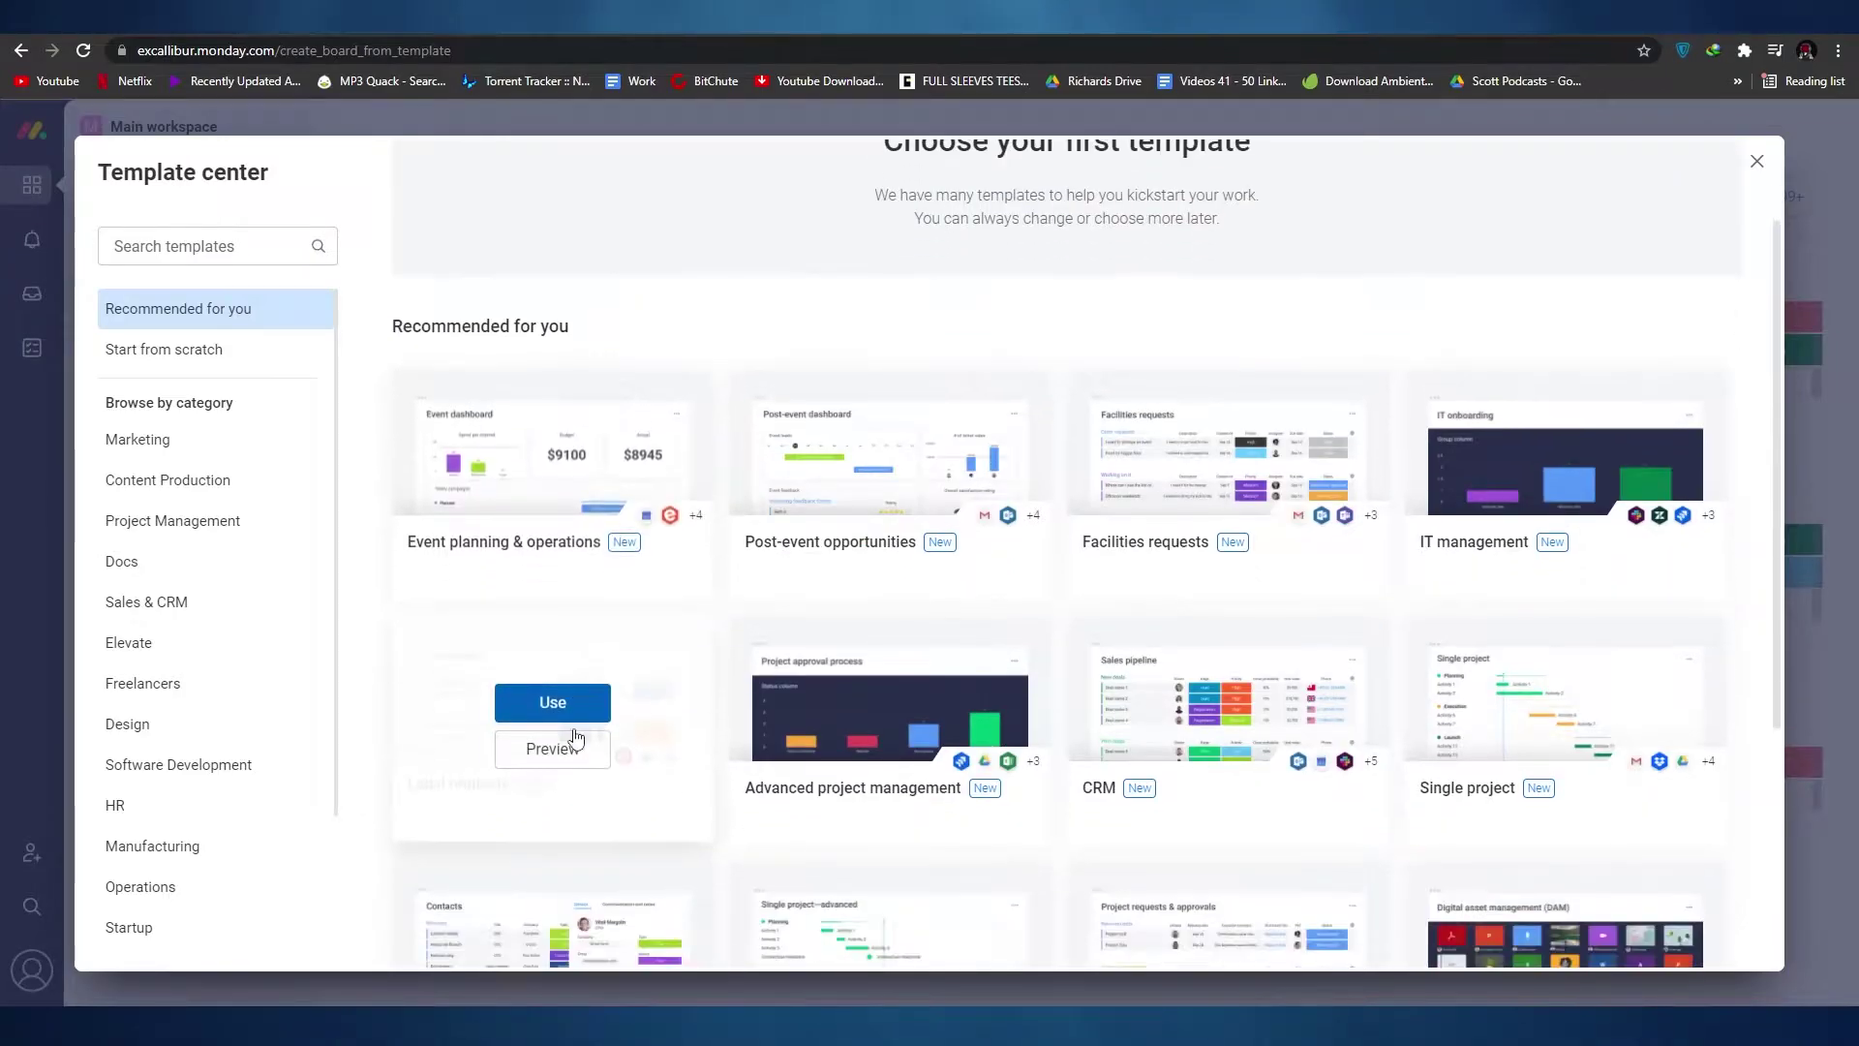
{"action": "scroll", "coordinate": [1530, 776], "scroll_direction": "down", "scroll_amount": 1}
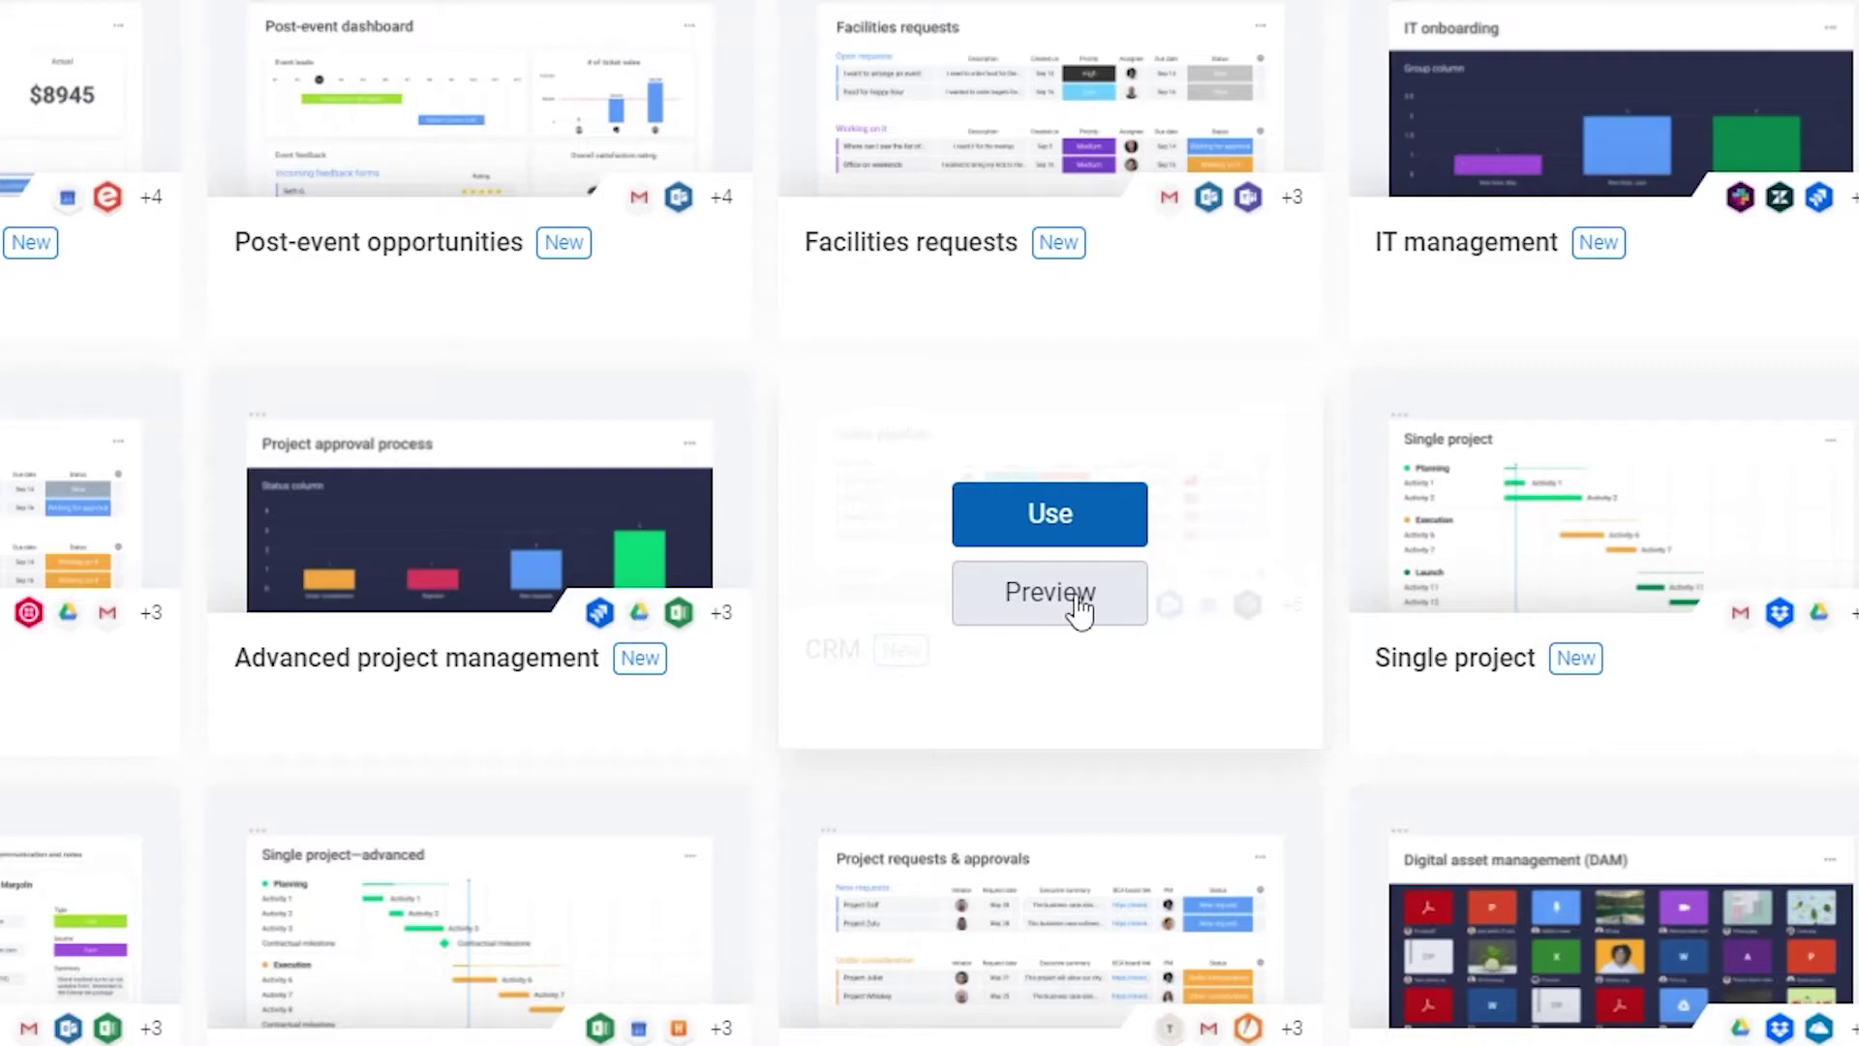
{"action": "left_click", "coordinate": [1079, 608]}
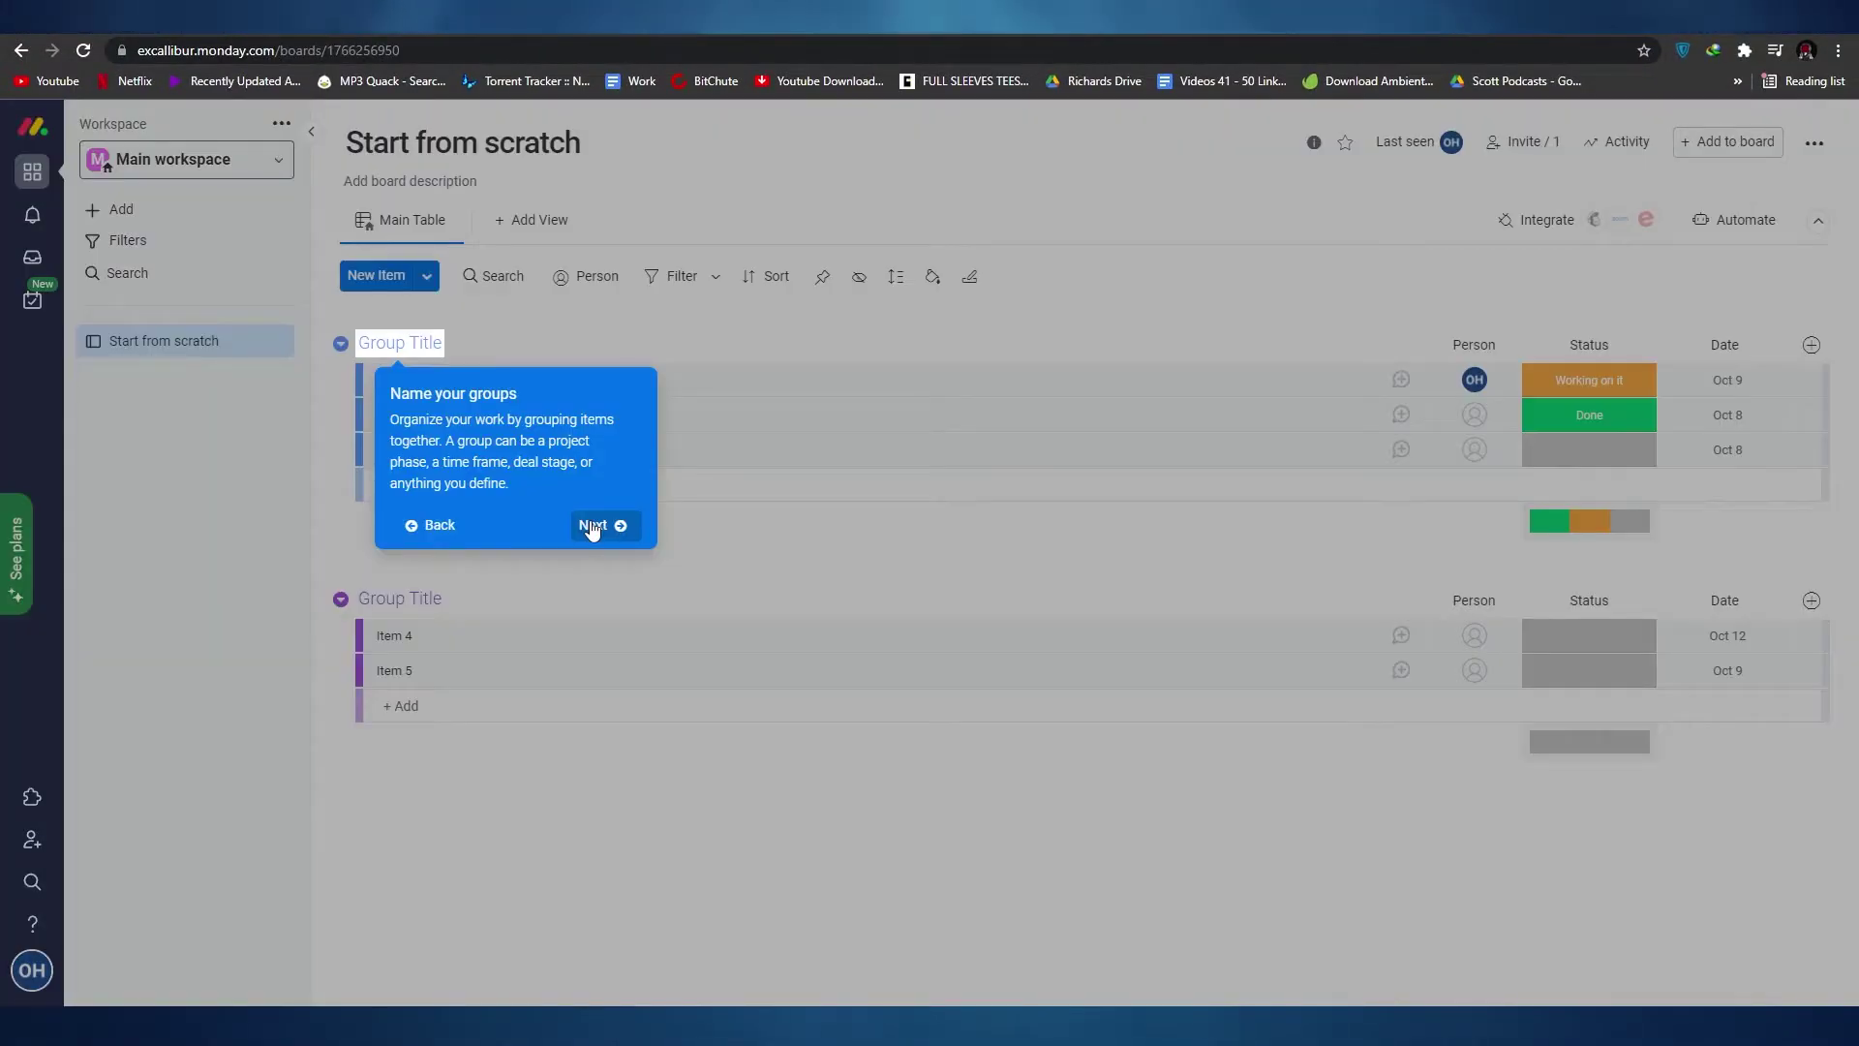
Finish the onboarding tips on the Start from scratch board and dismiss the Learn & Get Inspired pop-up.
{"action": "left_click", "coordinate": [620, 531]}
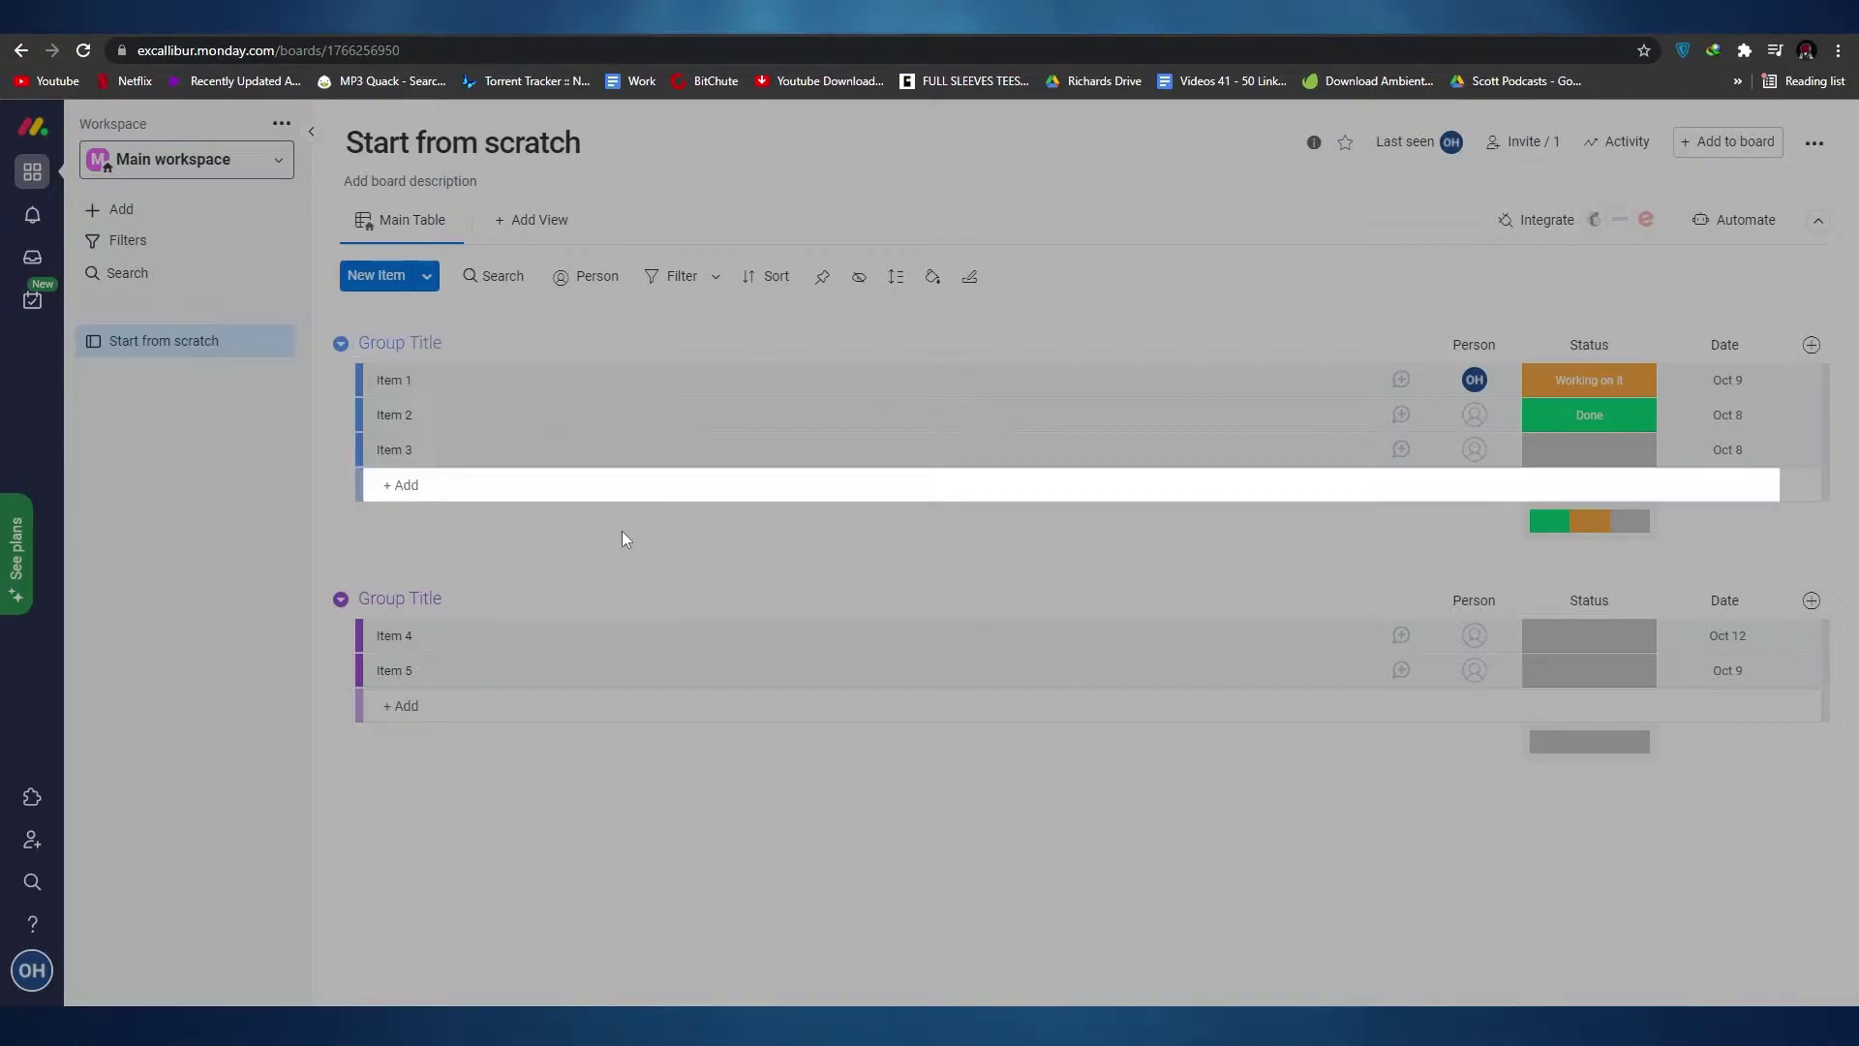
{"action": "left_click", "coordinate": [608, 639]}
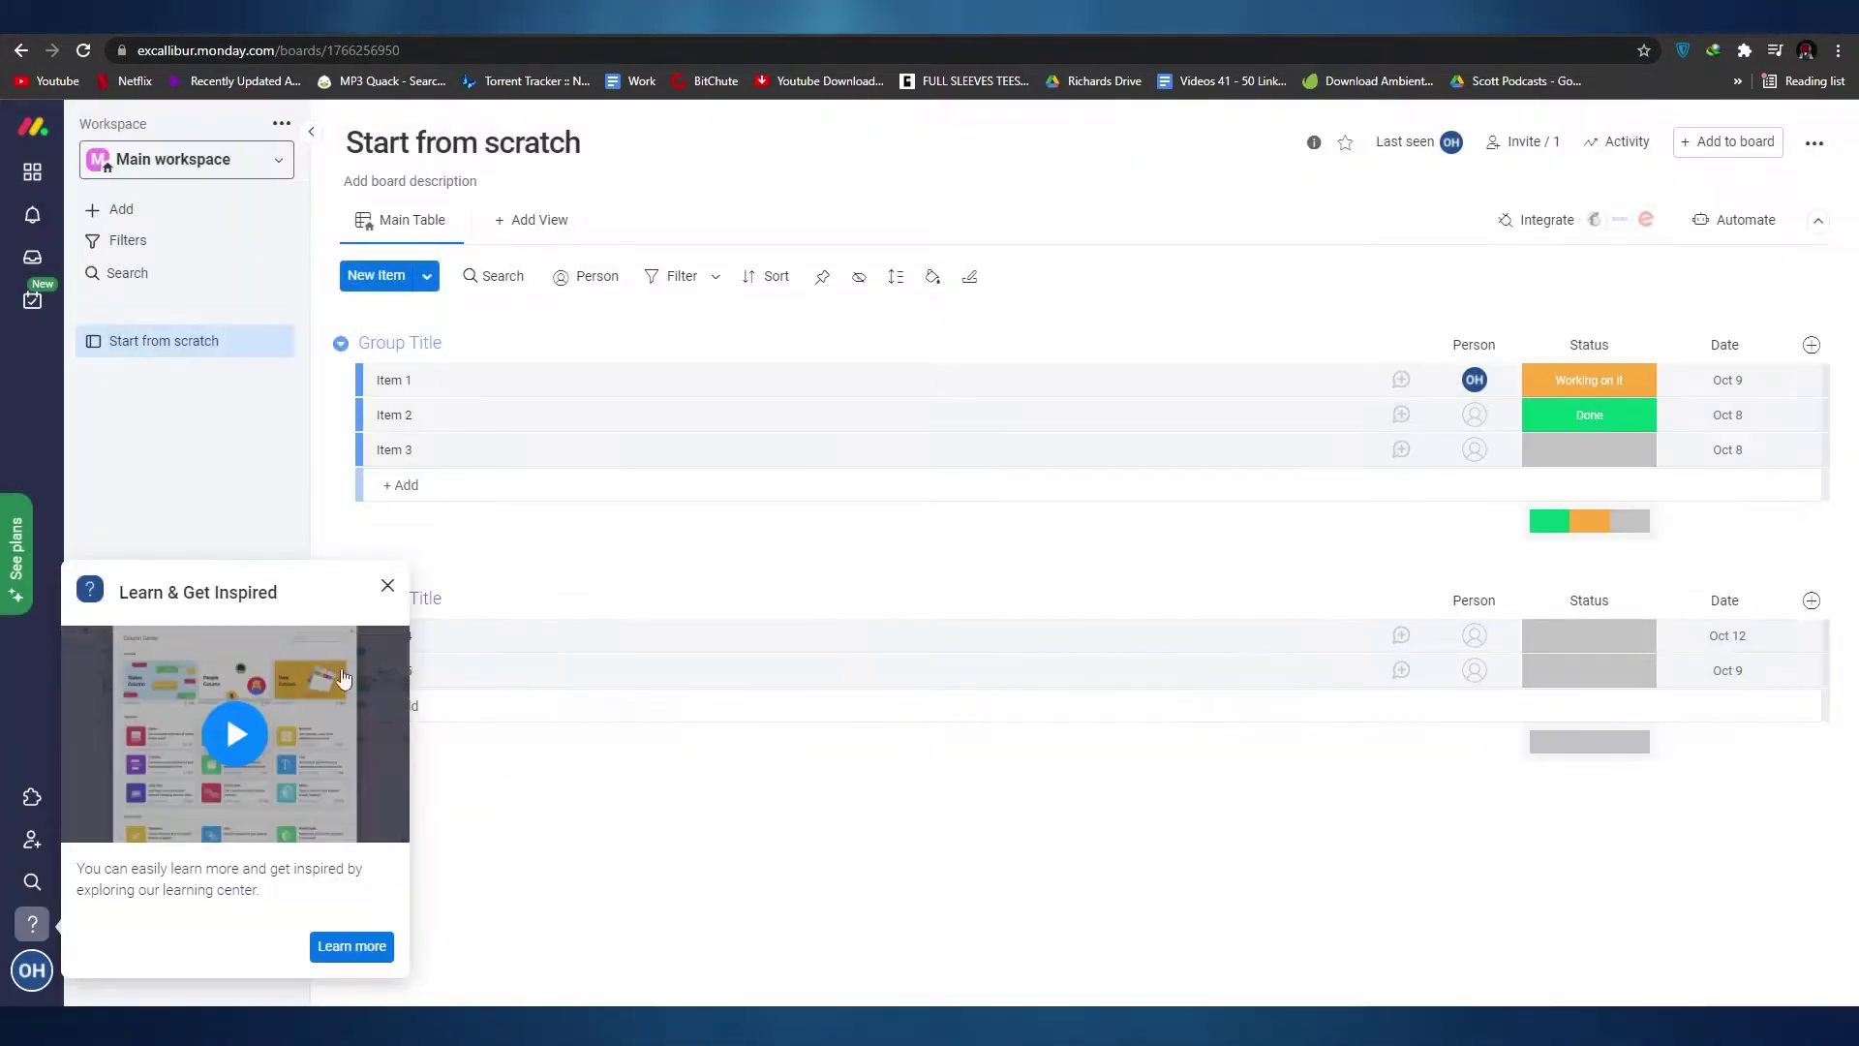
{"action": "left_click", "coordinate": [388, 585]}
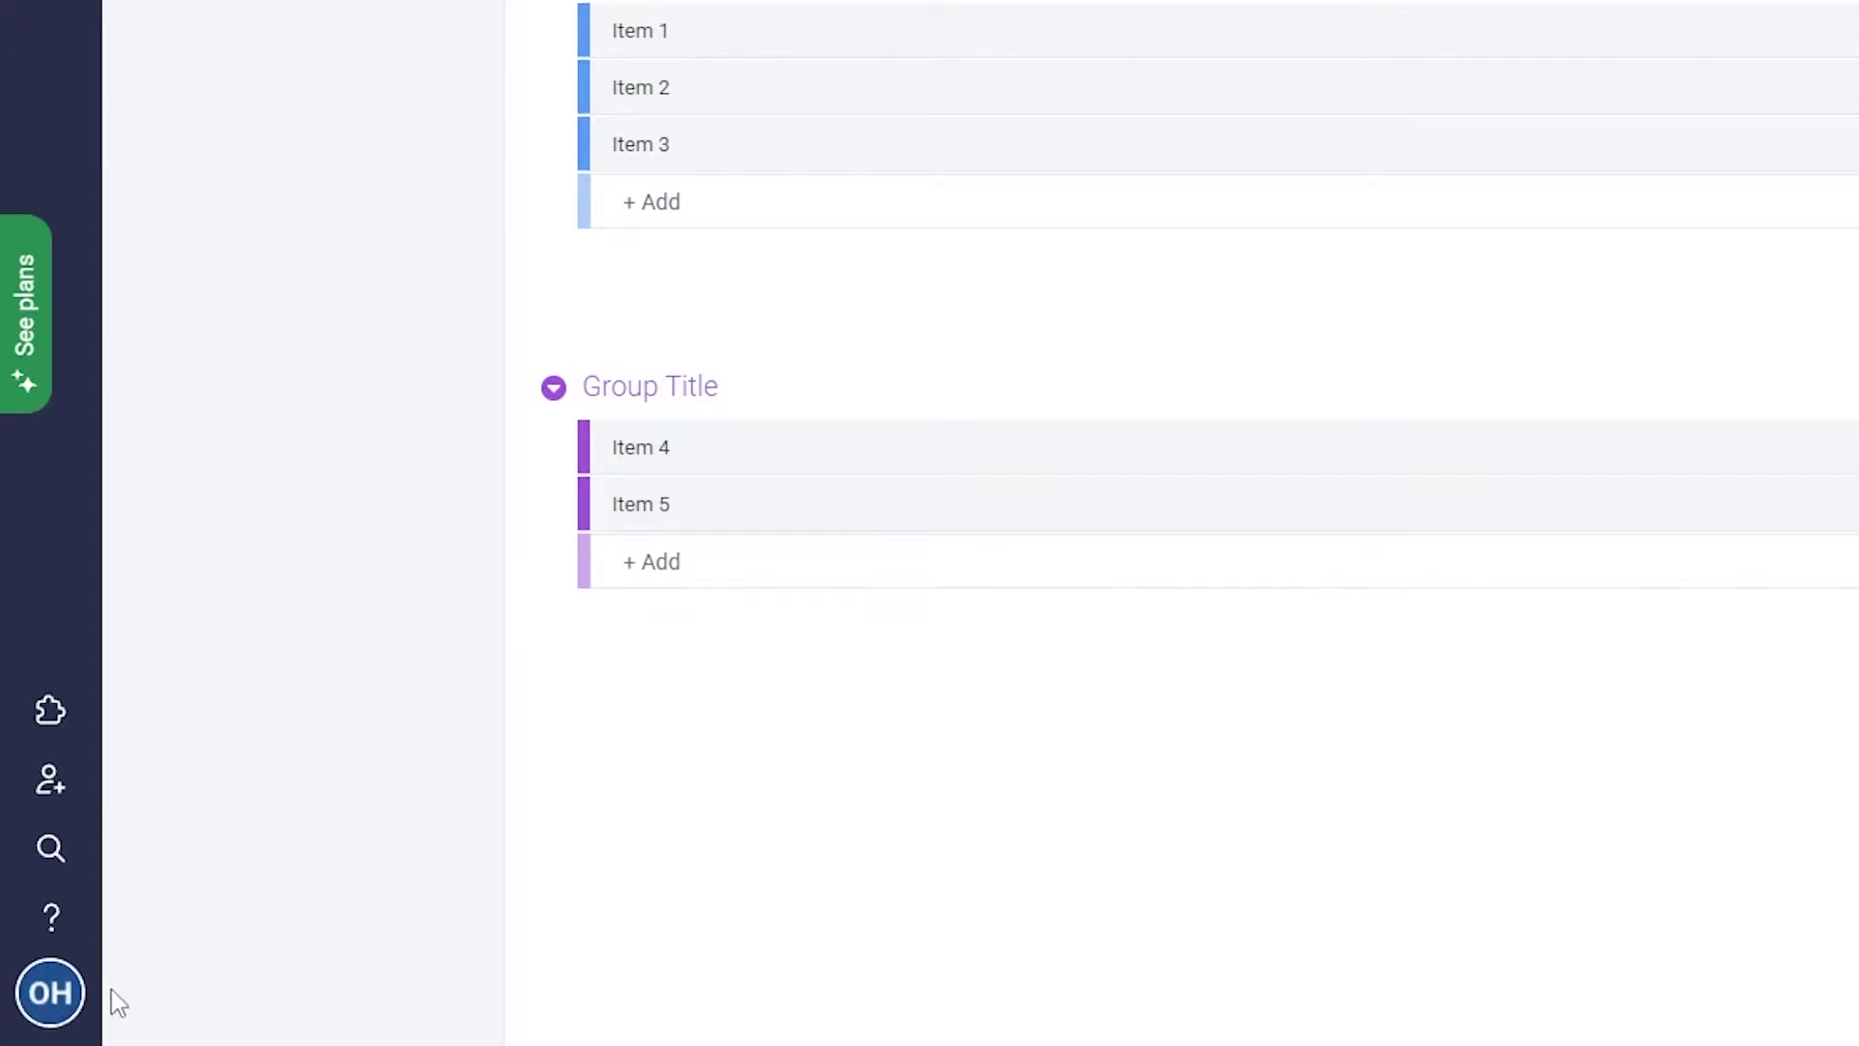
Open the account's Integrations Center and look through the apps that can be connected.
{"action": "left_click", "coordinate": [44, 997]}
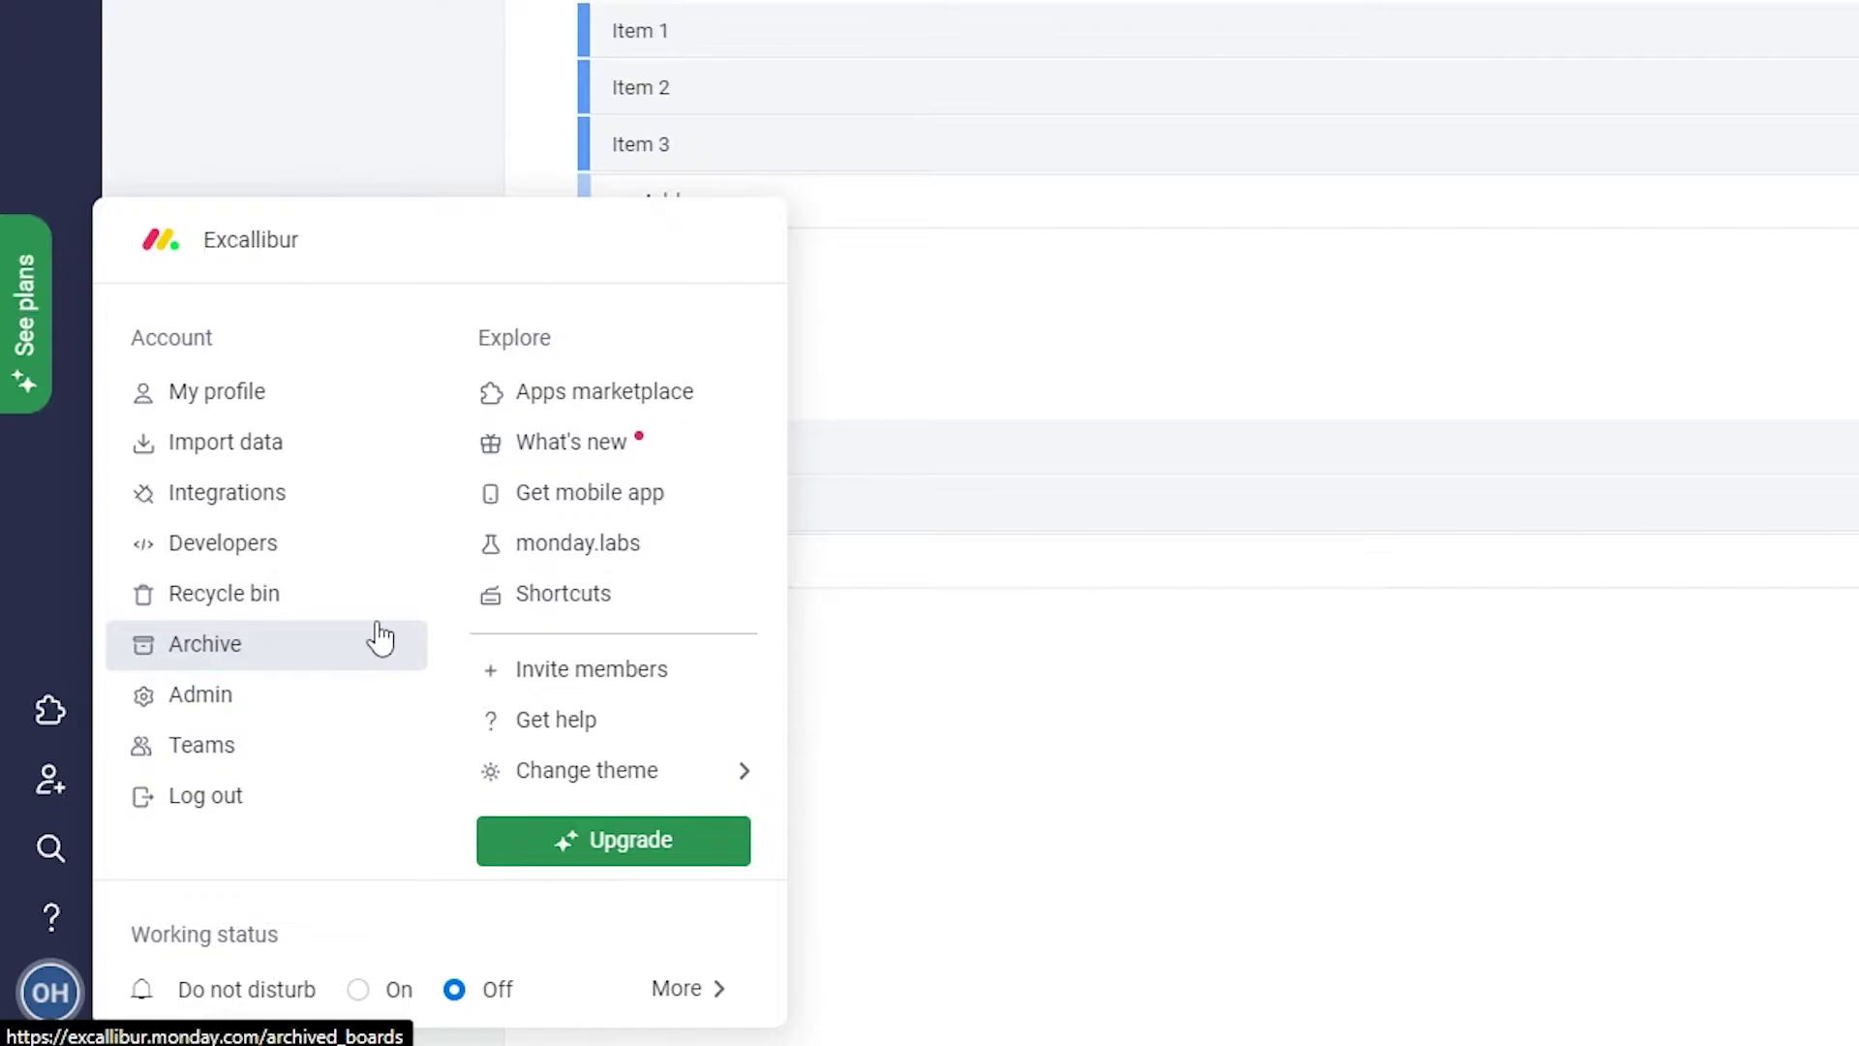
{"action": "left_click", "coordinate": [243, 496]}
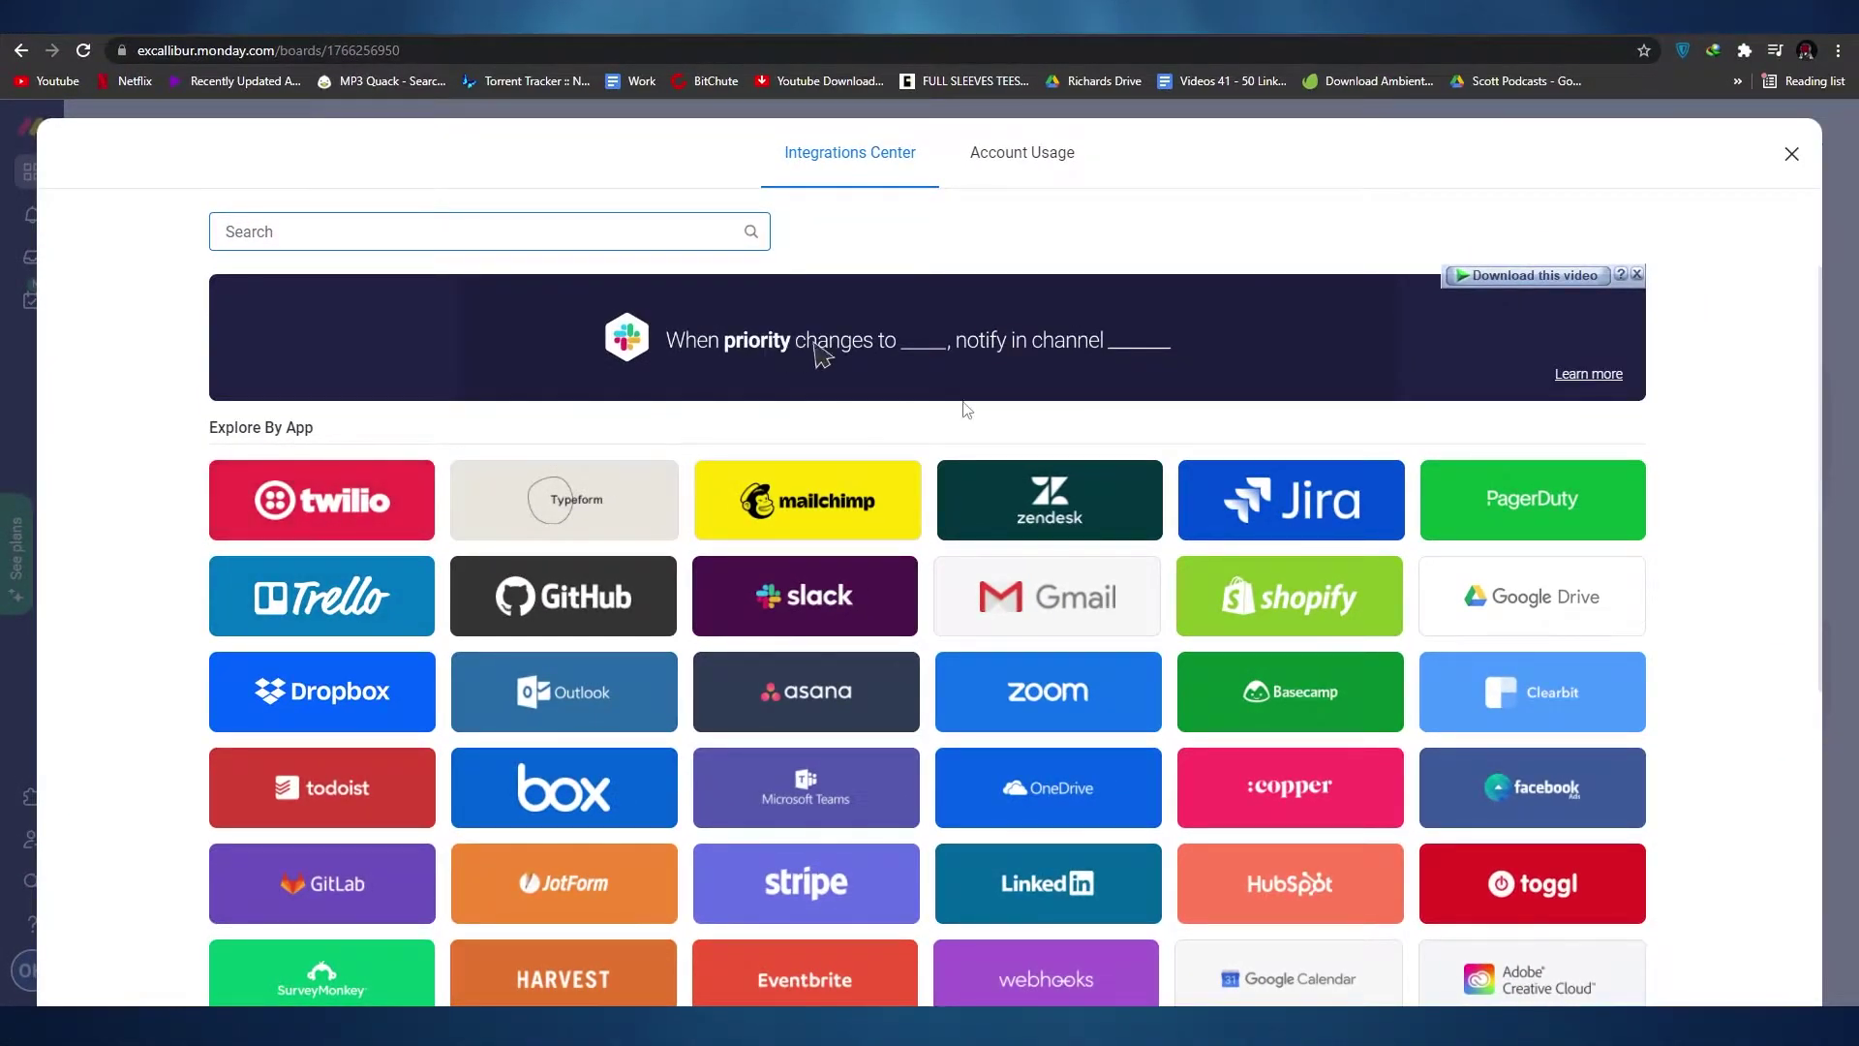
{"action": "scroll", "coordinate": [1625, 532], "scroll_direction": "down", "scroll_amount": 2}
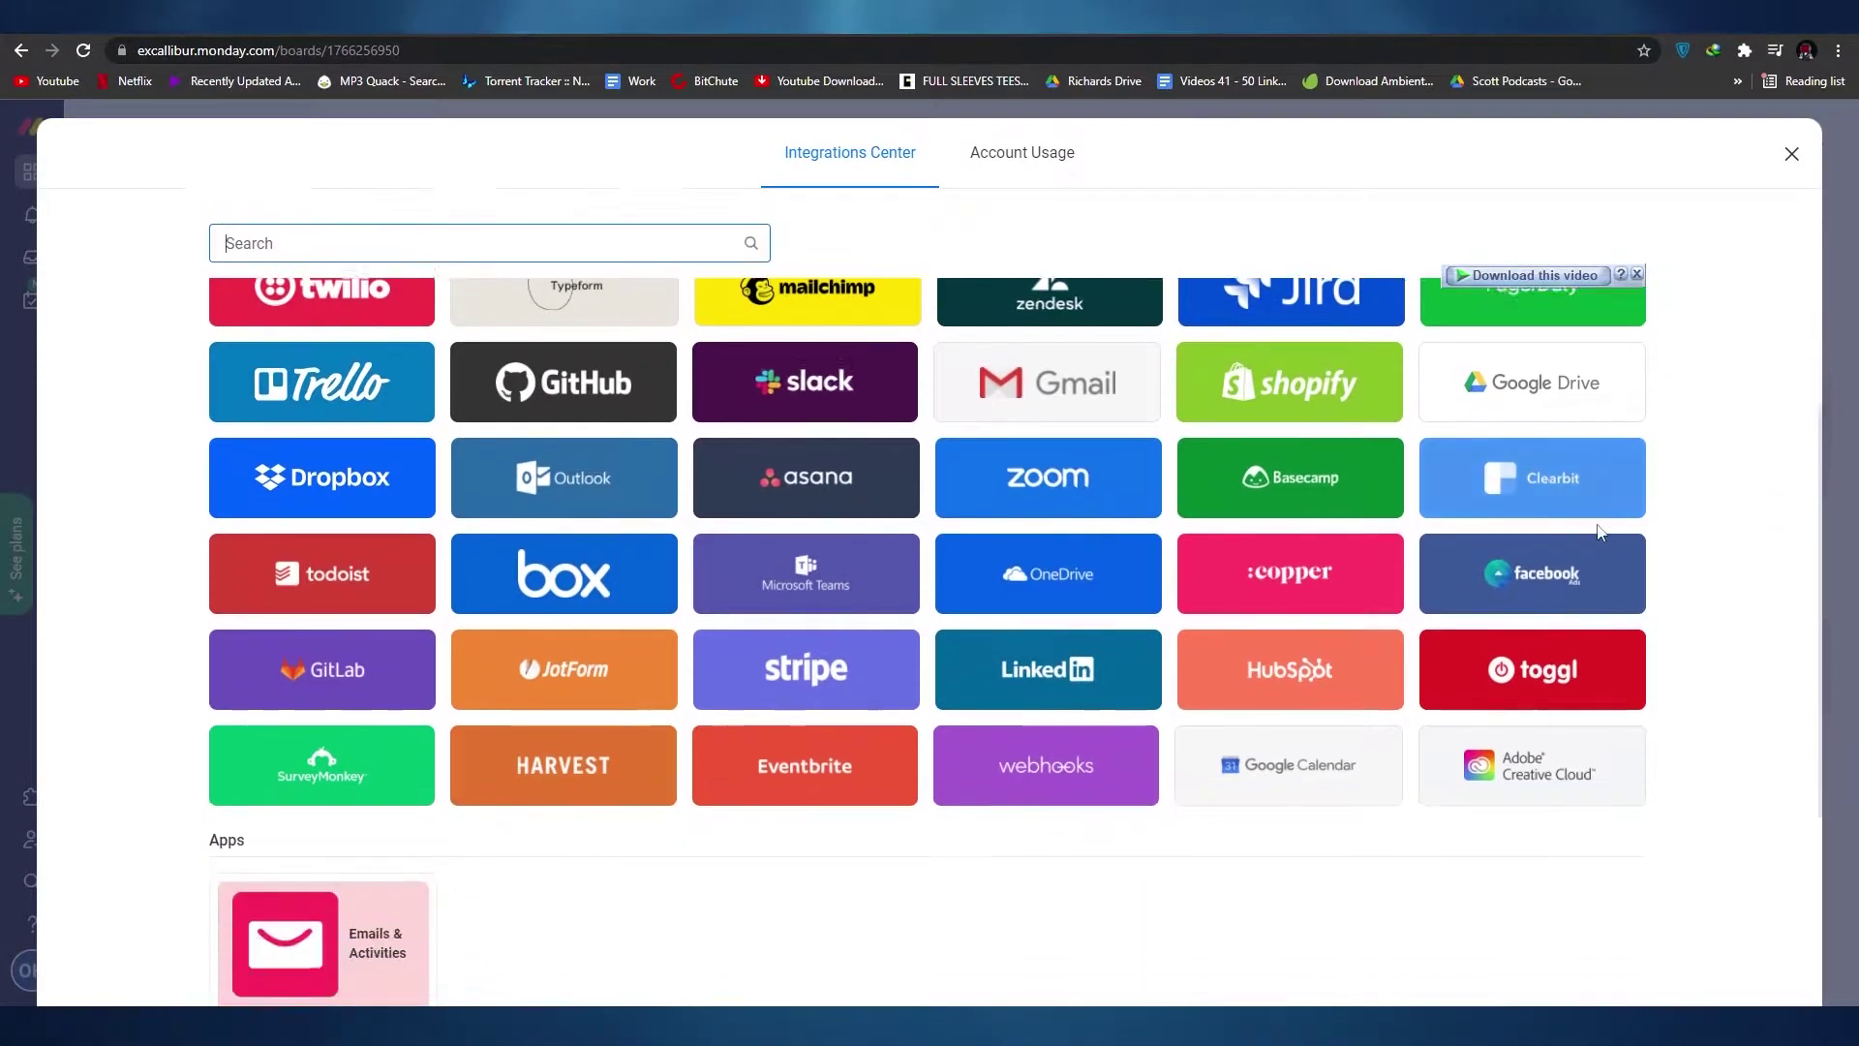
{"action": "scroll", "coordinate": [1624, 532], "scroll_direction": "down", "scroll_amount": 4}
{"action": "scroll", "coordinate": [1578, 917], "scroll_direction": "up", "scroll_amount": 5}
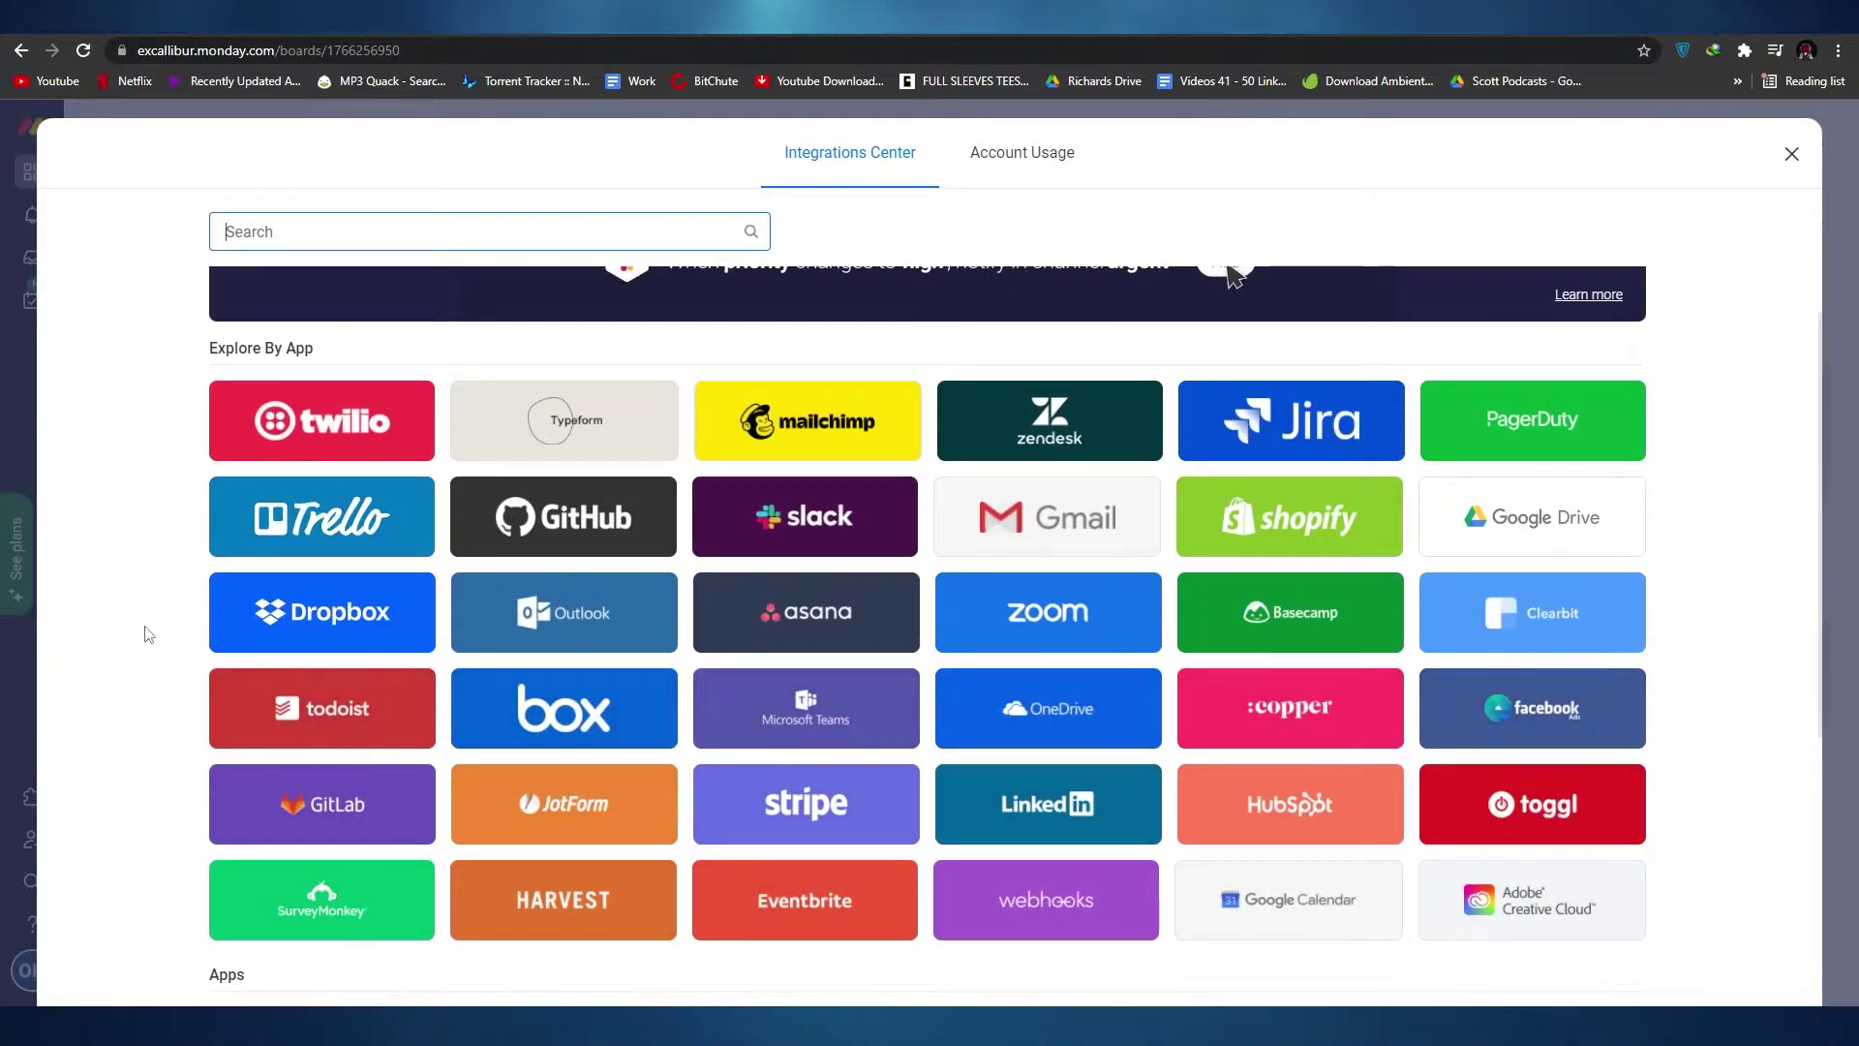
{"action": "scroll", "coordinate": [101, 531], "scroll_direction": "up", "scroll_amount": 1}
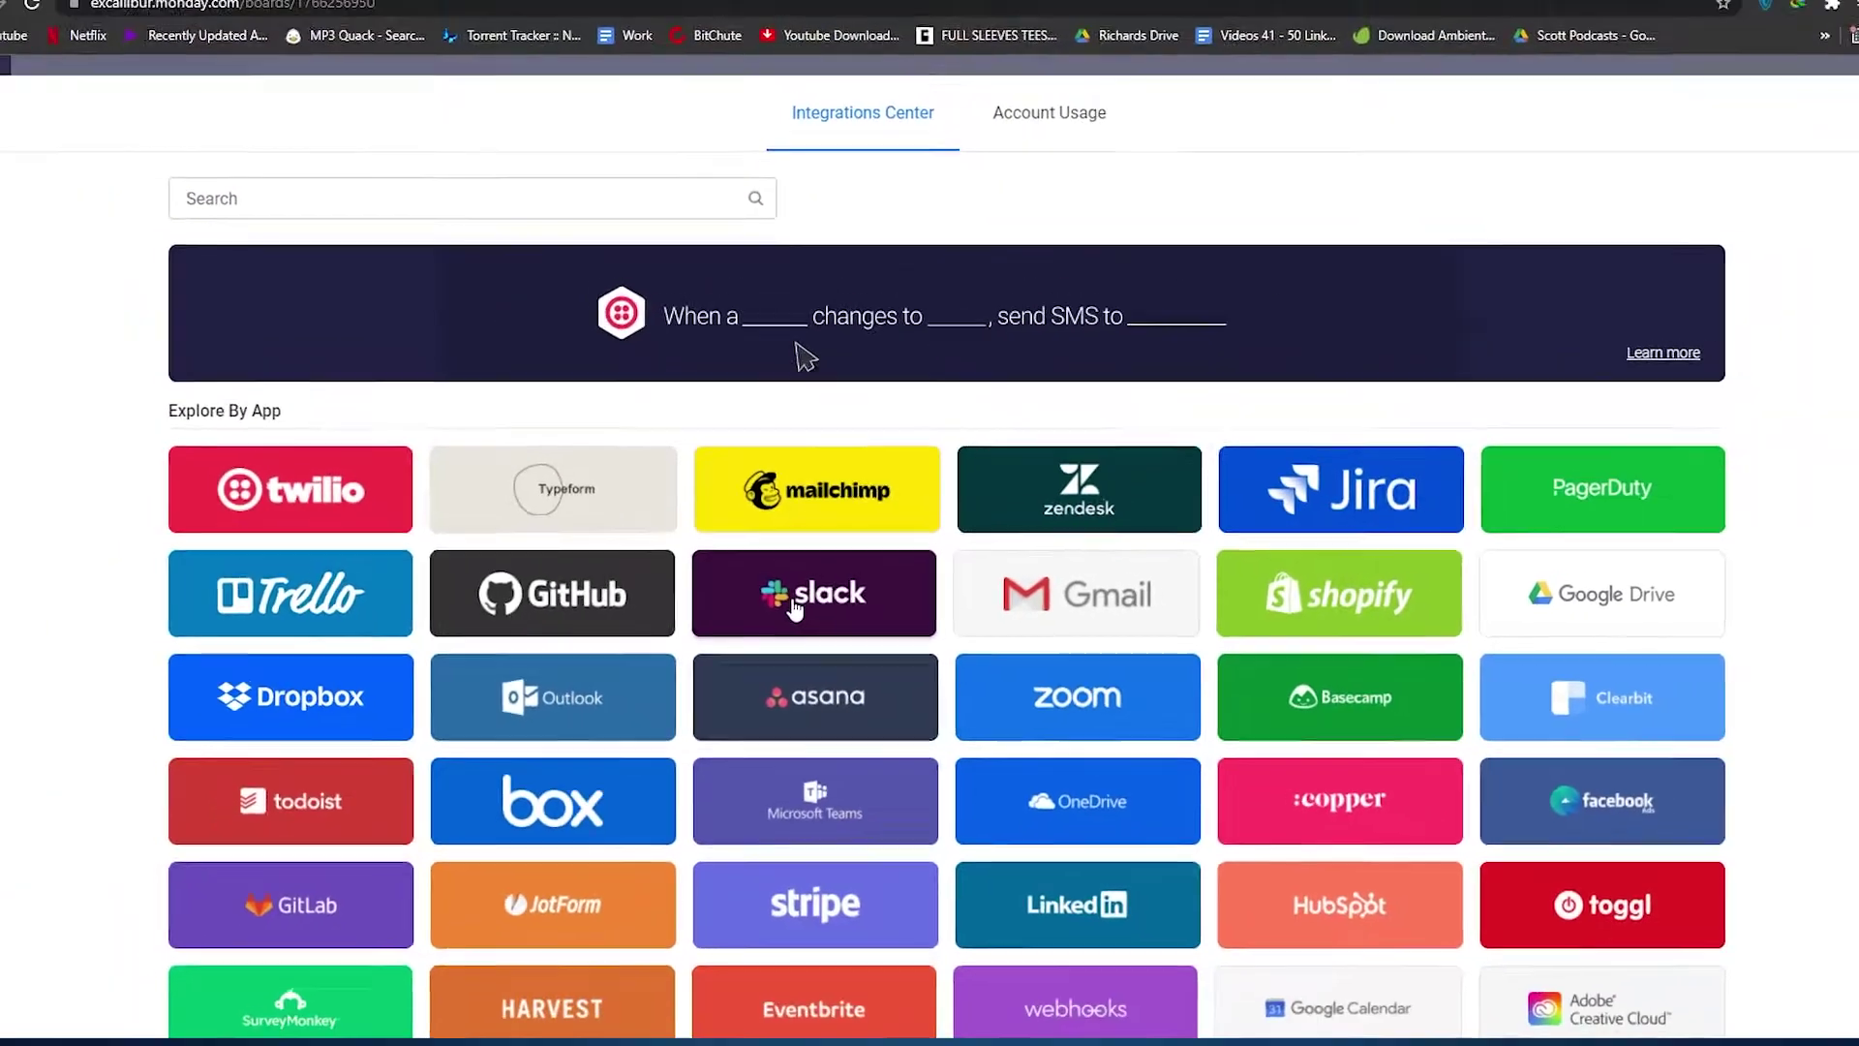
Choose the Slack integration for the Start from scratch board and look through its automation recipes.
{"action": "left_click", "coordinate": [886, 576]}
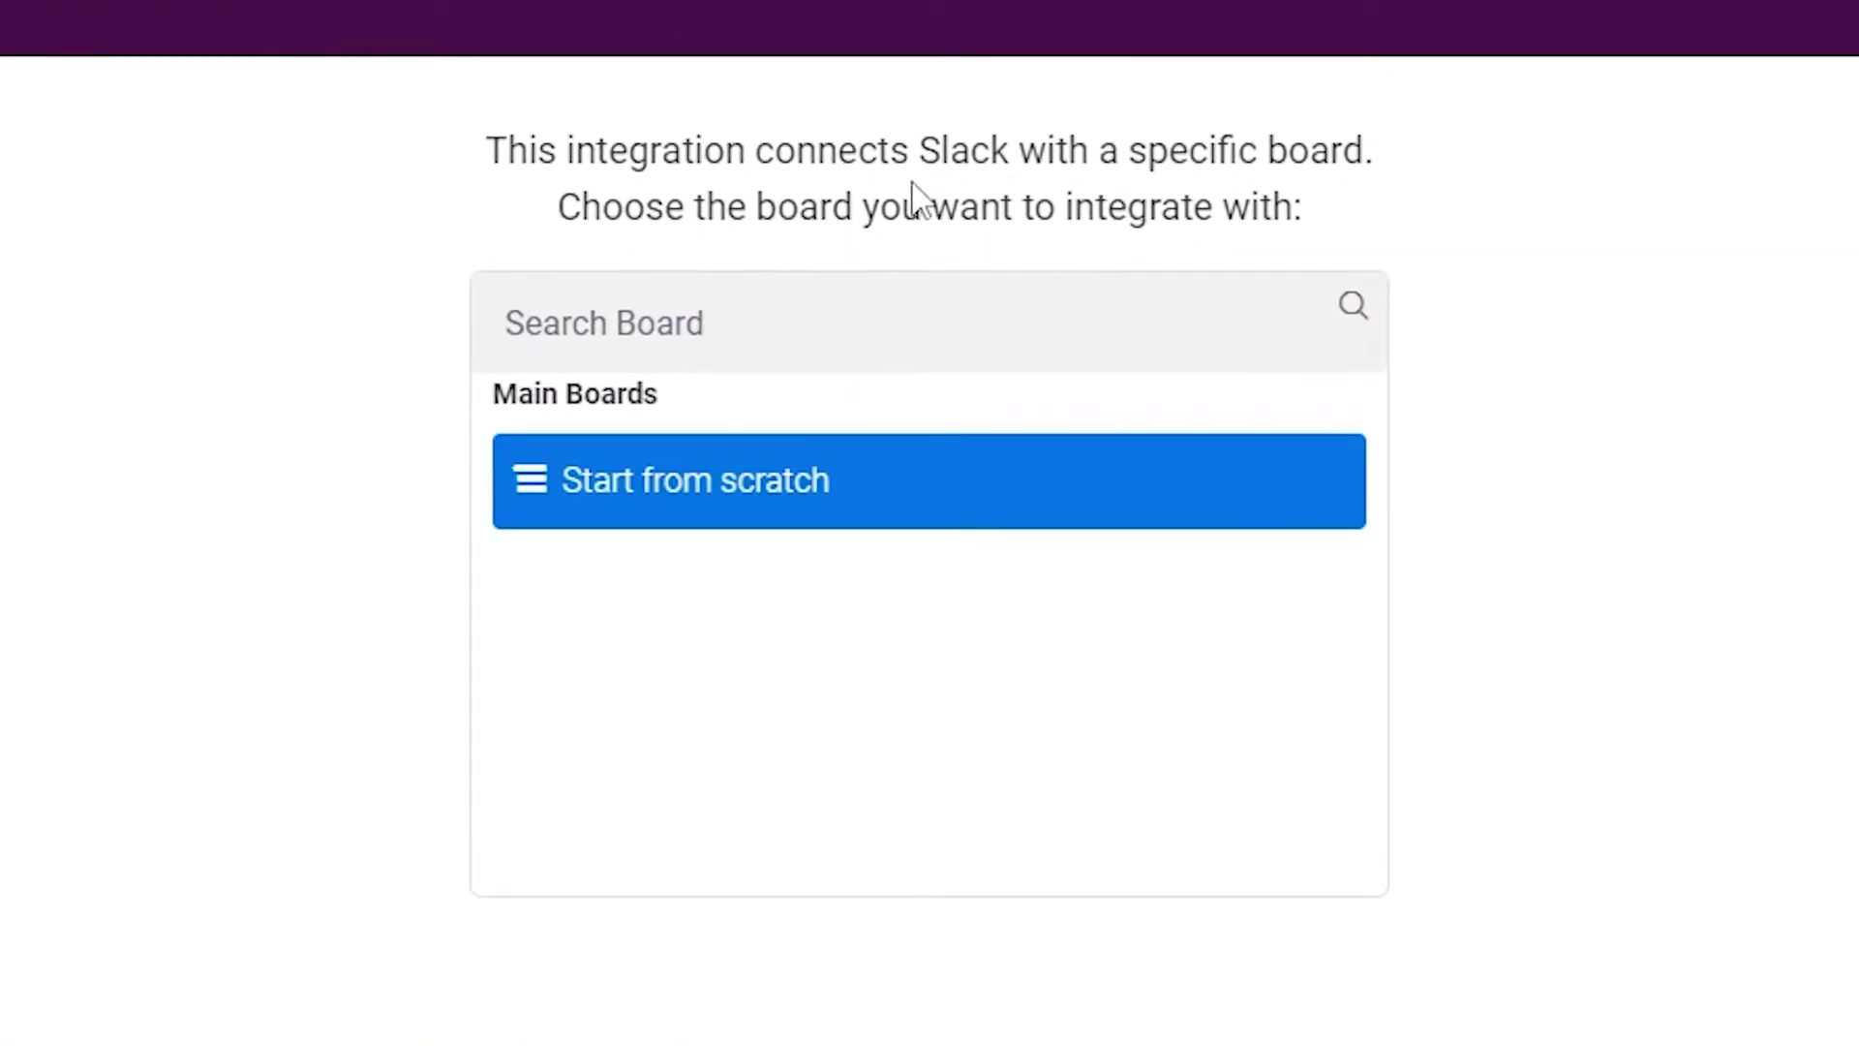
{"action": "left_click", "coordinate": [736, 511]}
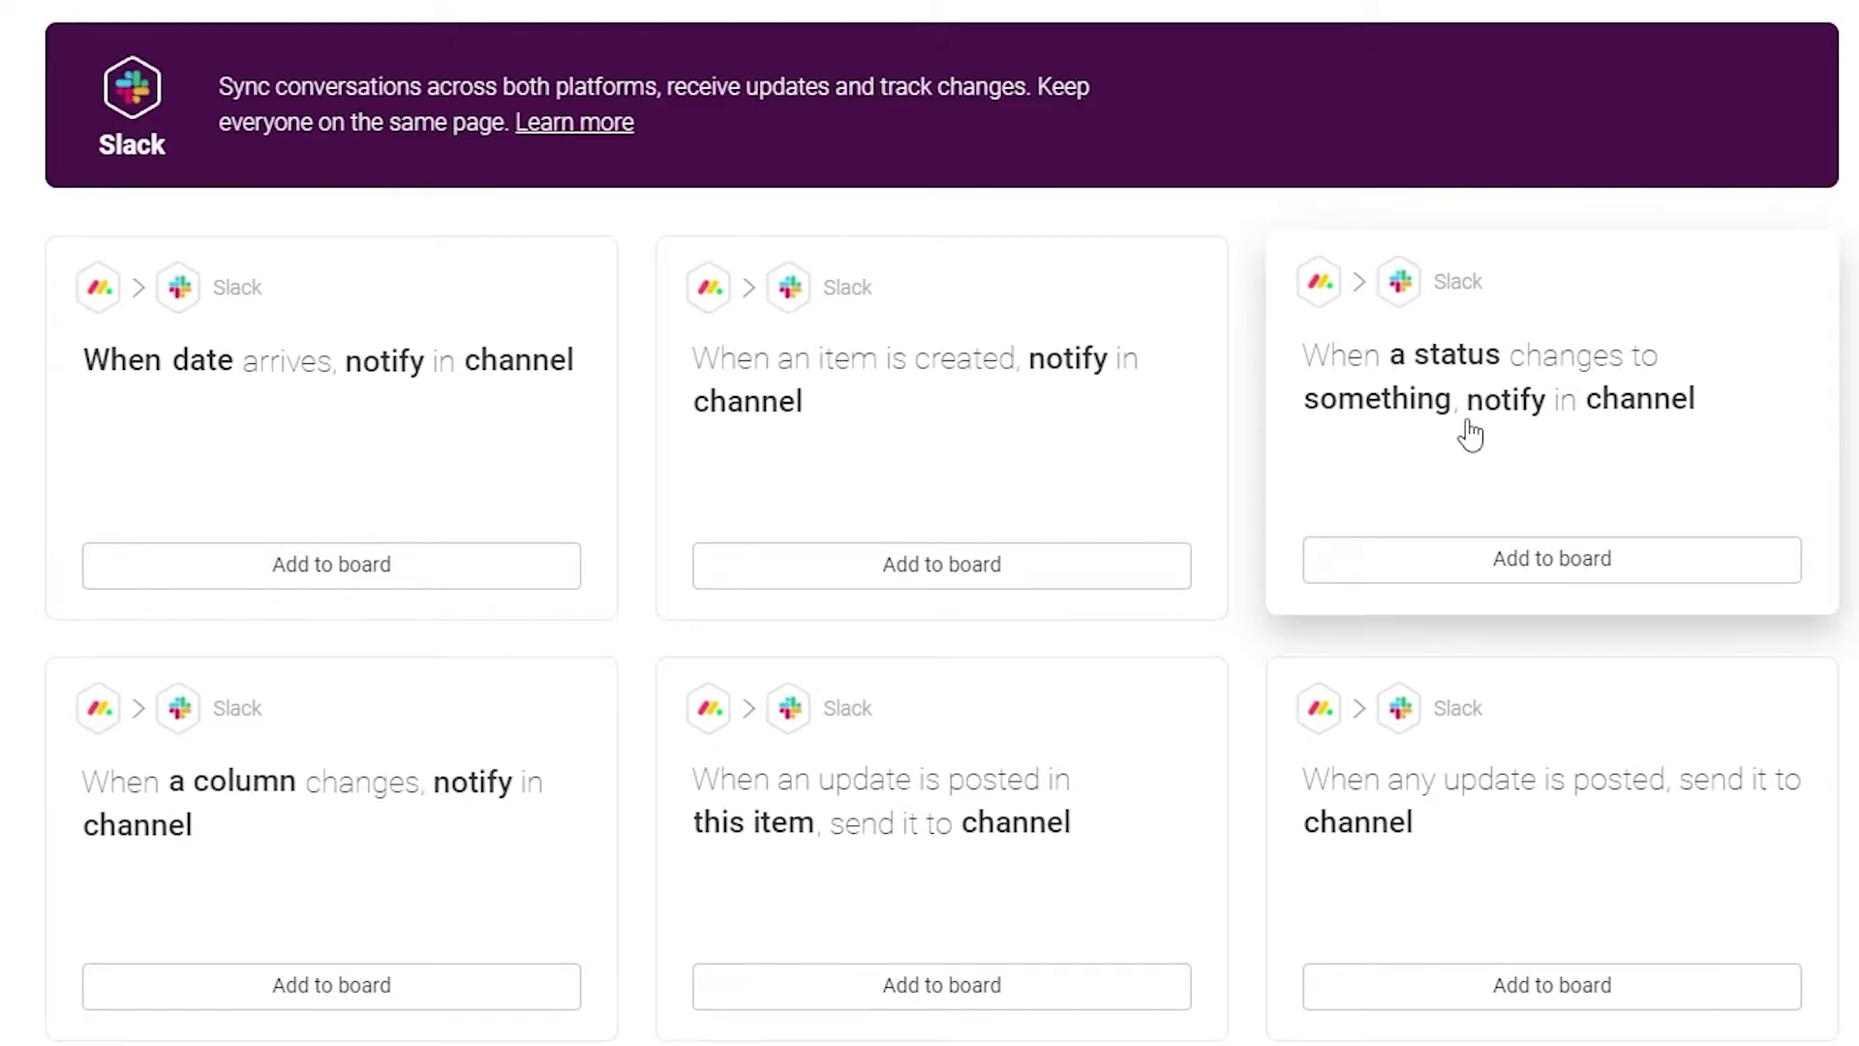
{"action": "scroll", "coordinate": [1470, 436], "scroll_direction": "down", "scroll_amount": 8}
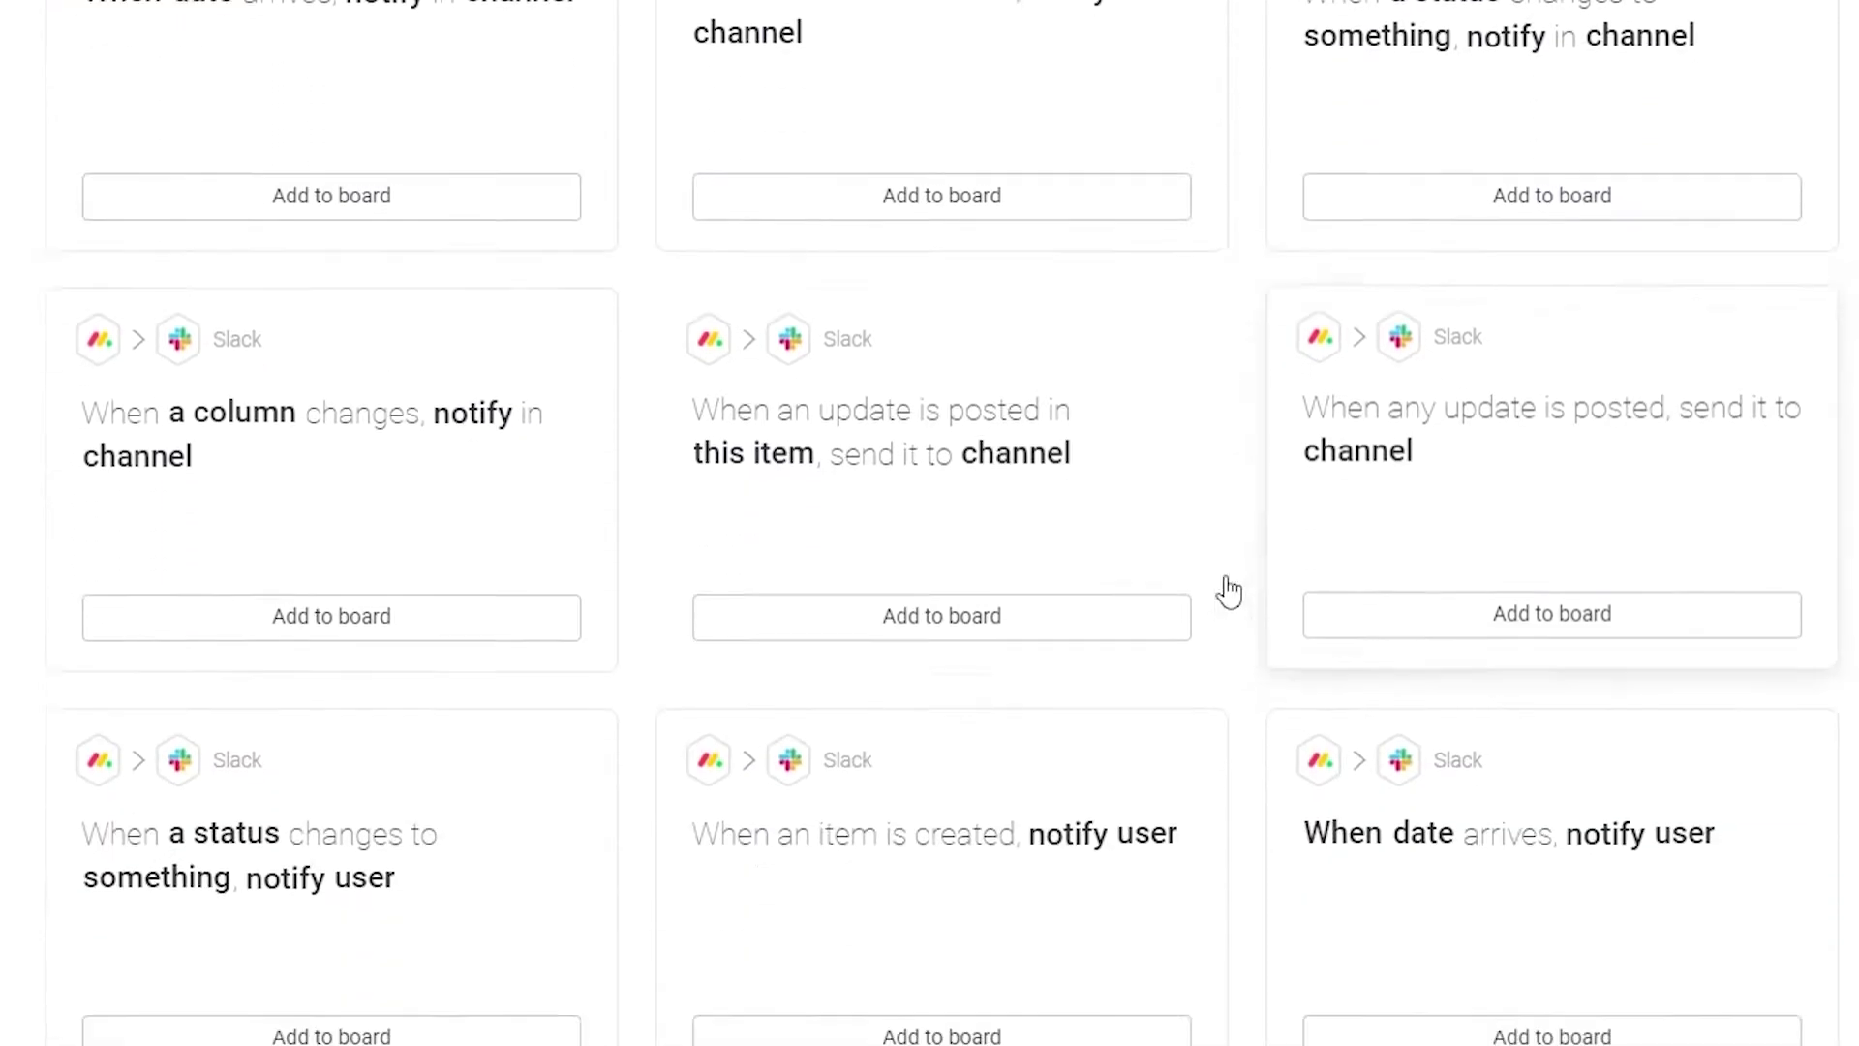
{"action": "scroll", "coordinate": [444, 863], "scroll_direction": "up", "scroll_amount": 8}
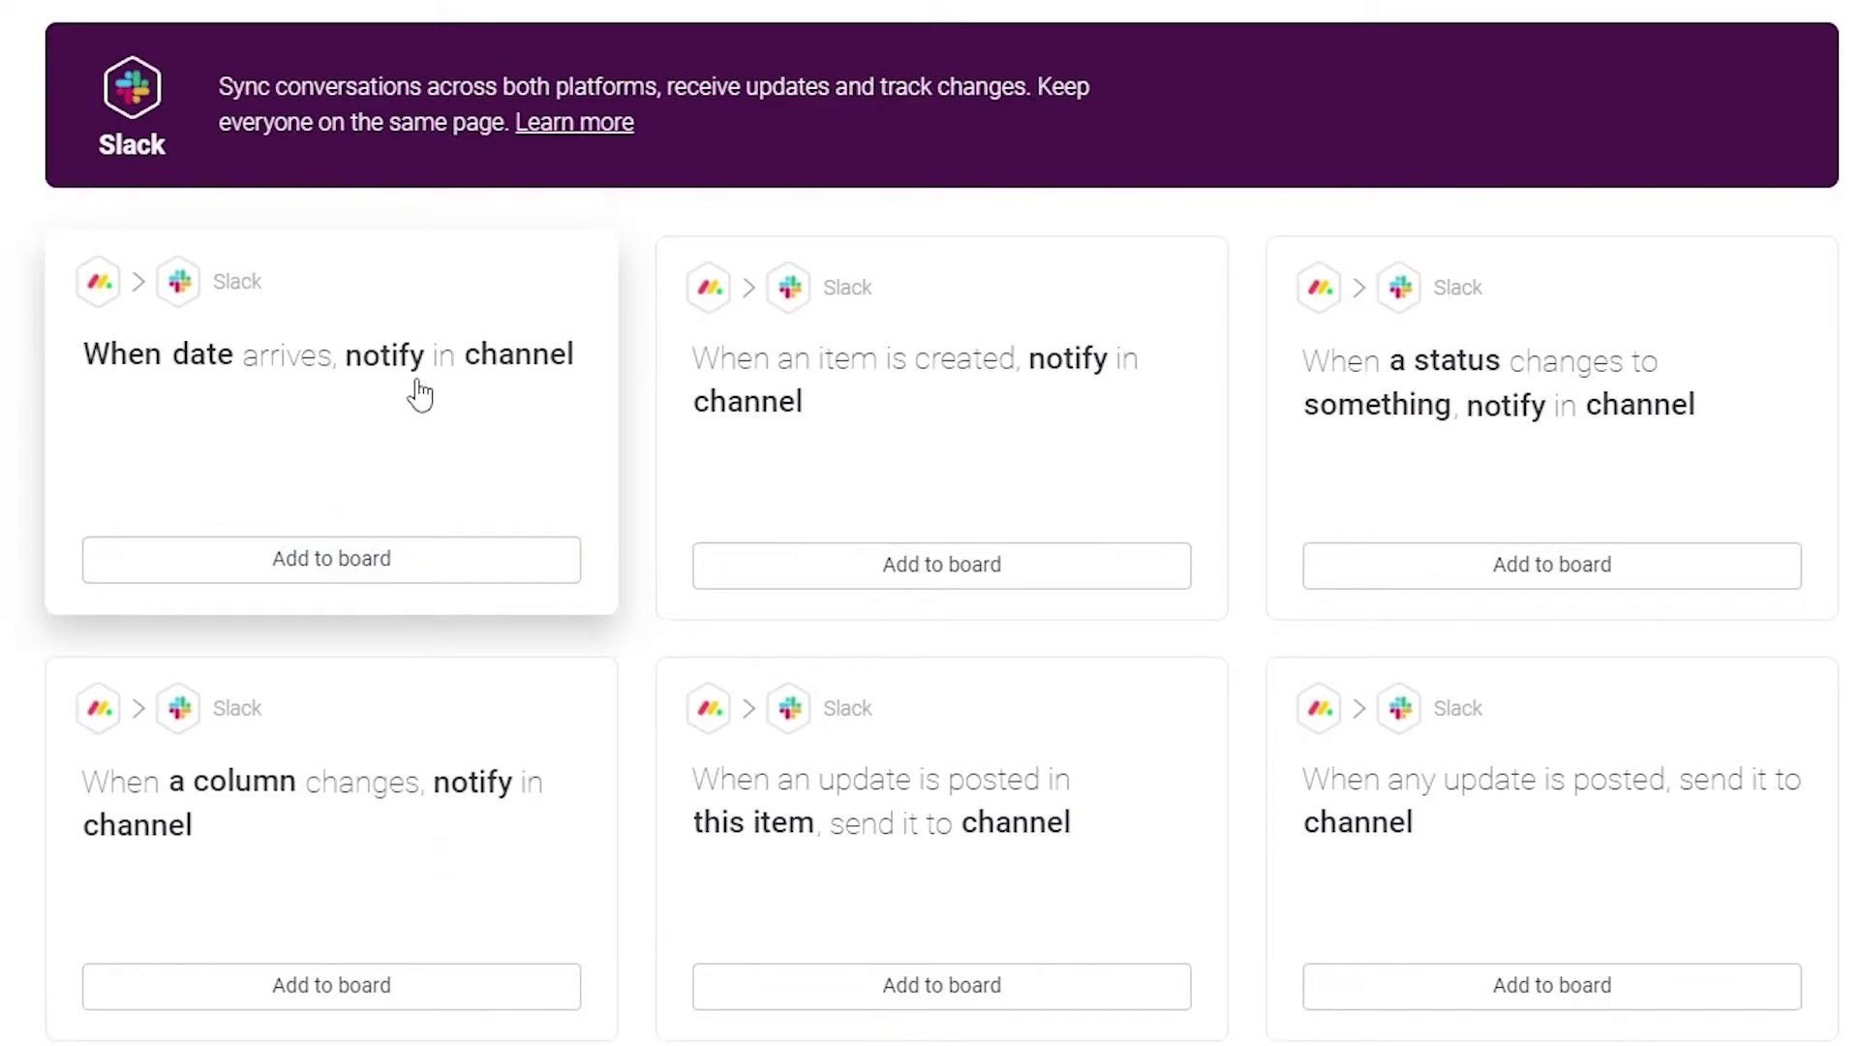
Choose the date-arrives Slack notification recipe, connect the teamname-wqd8141 Slack workspace and allow monday.com to access it.
{"action": "left_click", "coordinate": [420, 573]}
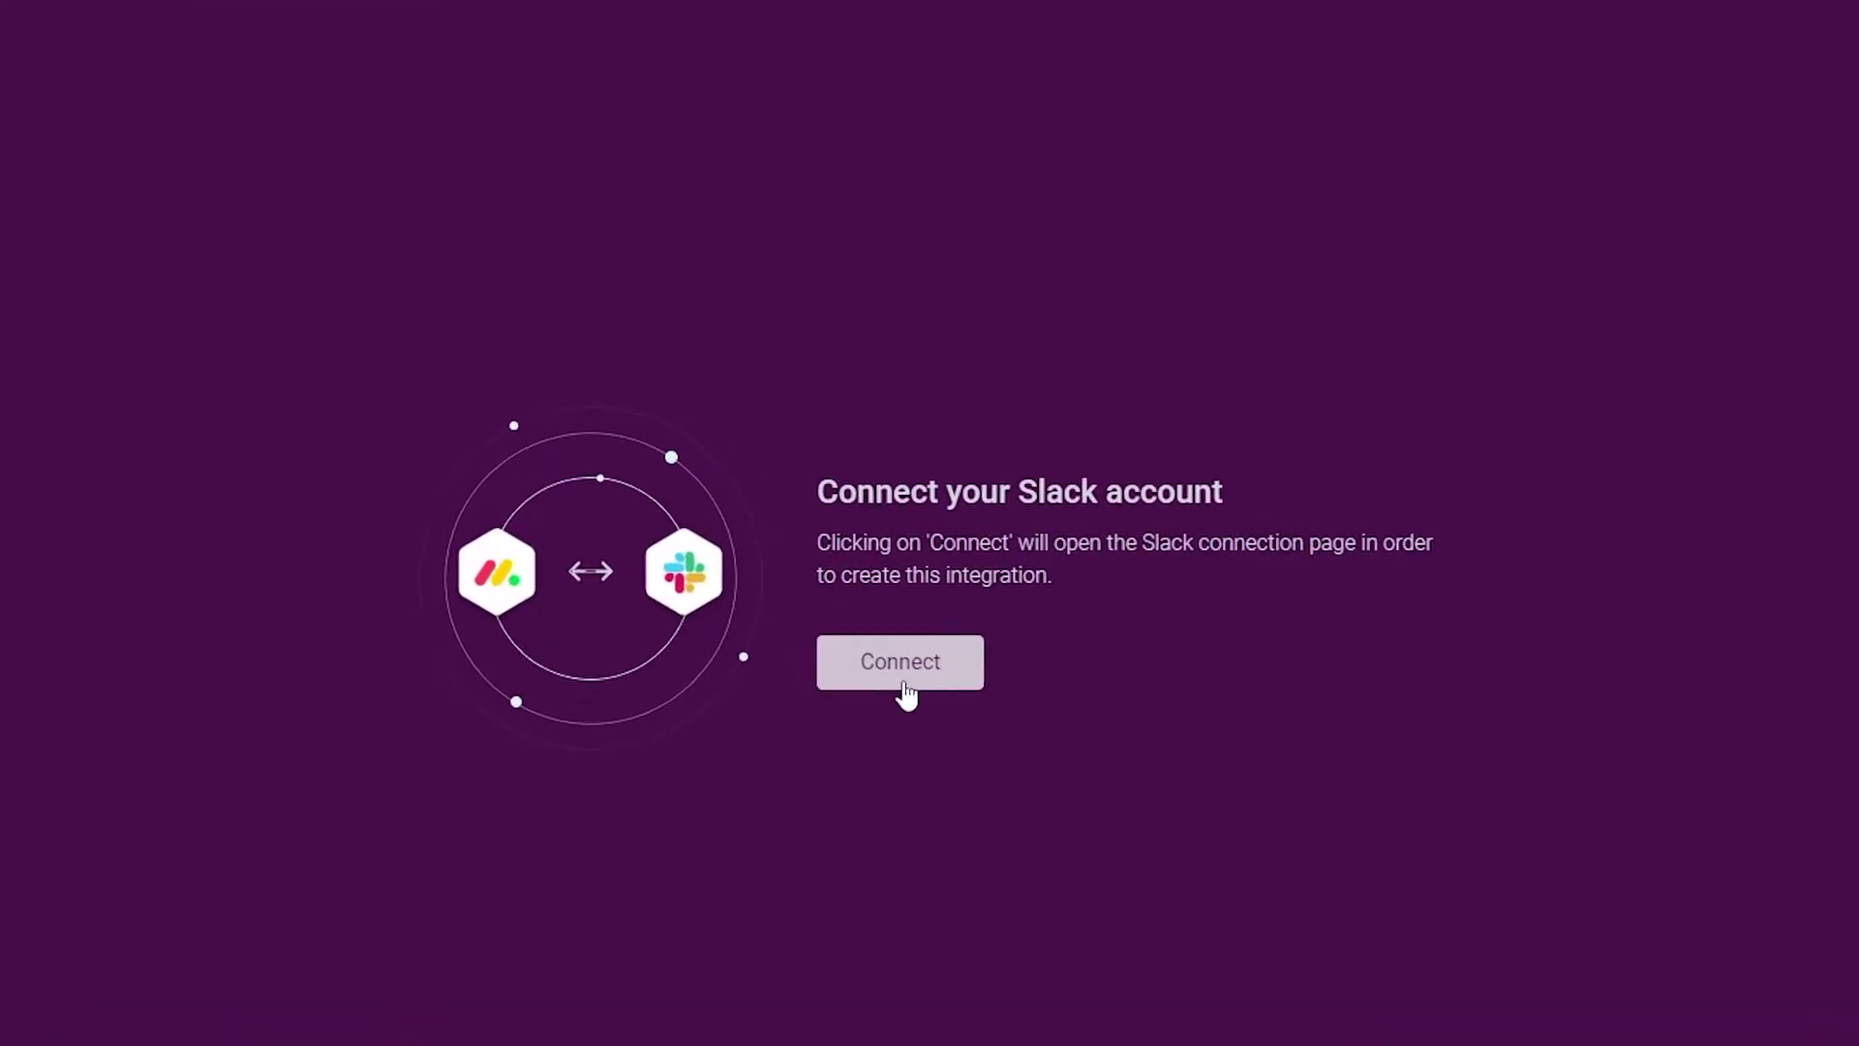
{"action": "left_click", "coordinate": [904, 678]}
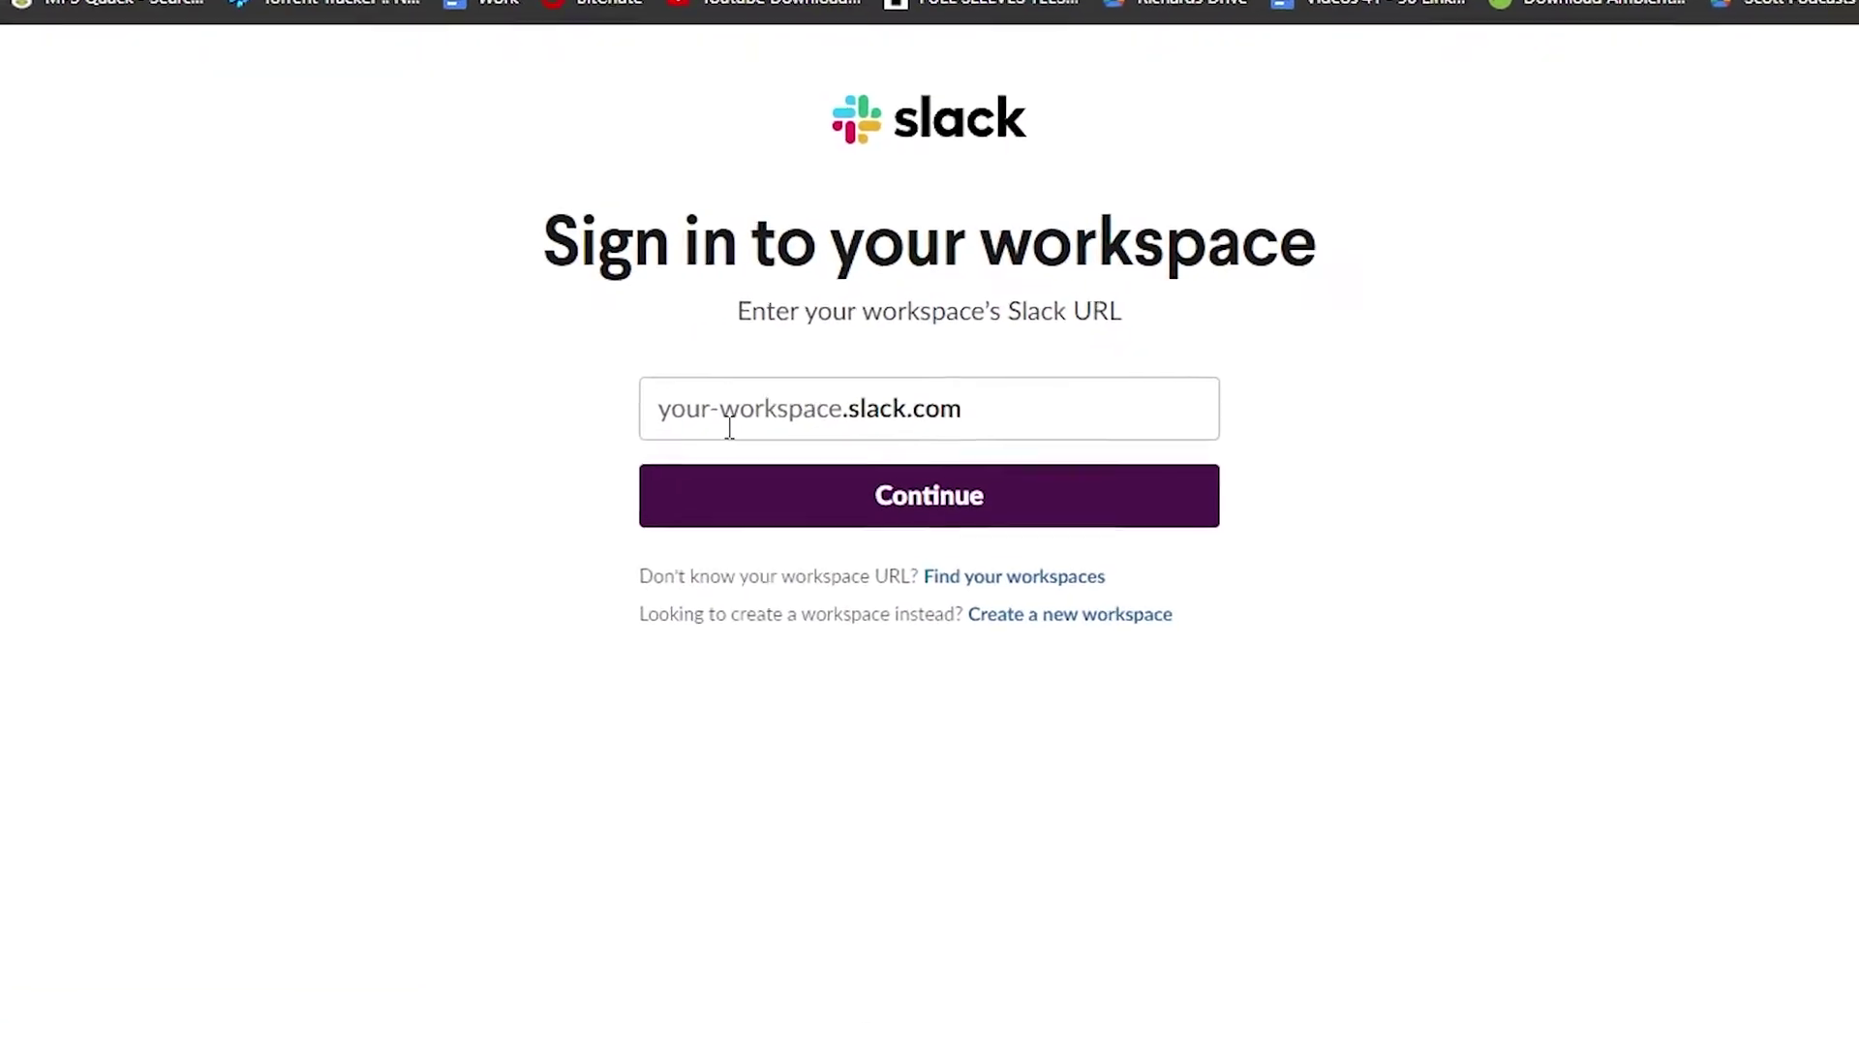
{"action": "left_click", "coordinate": [732, 446]}
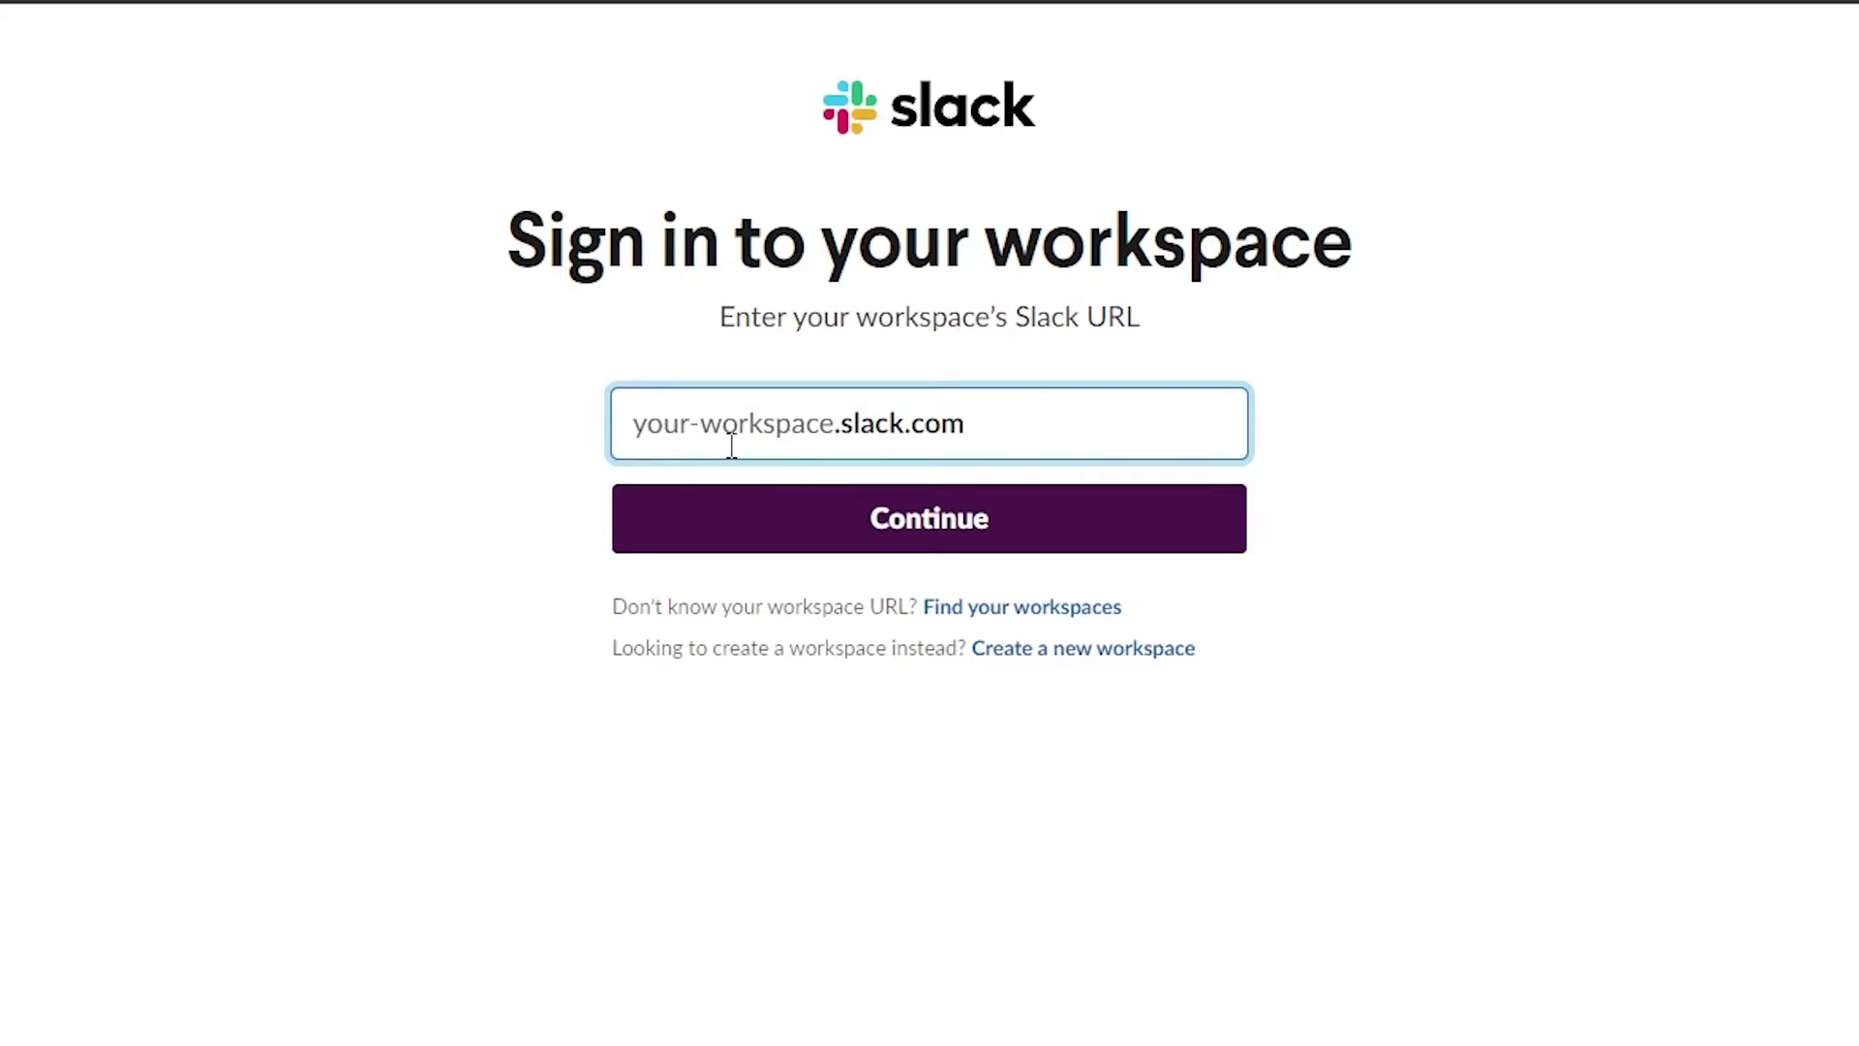
{"action": "type", "text": "teamname-wqd8141"}
{"action": "left_click", "coordinate": [743, 523]}
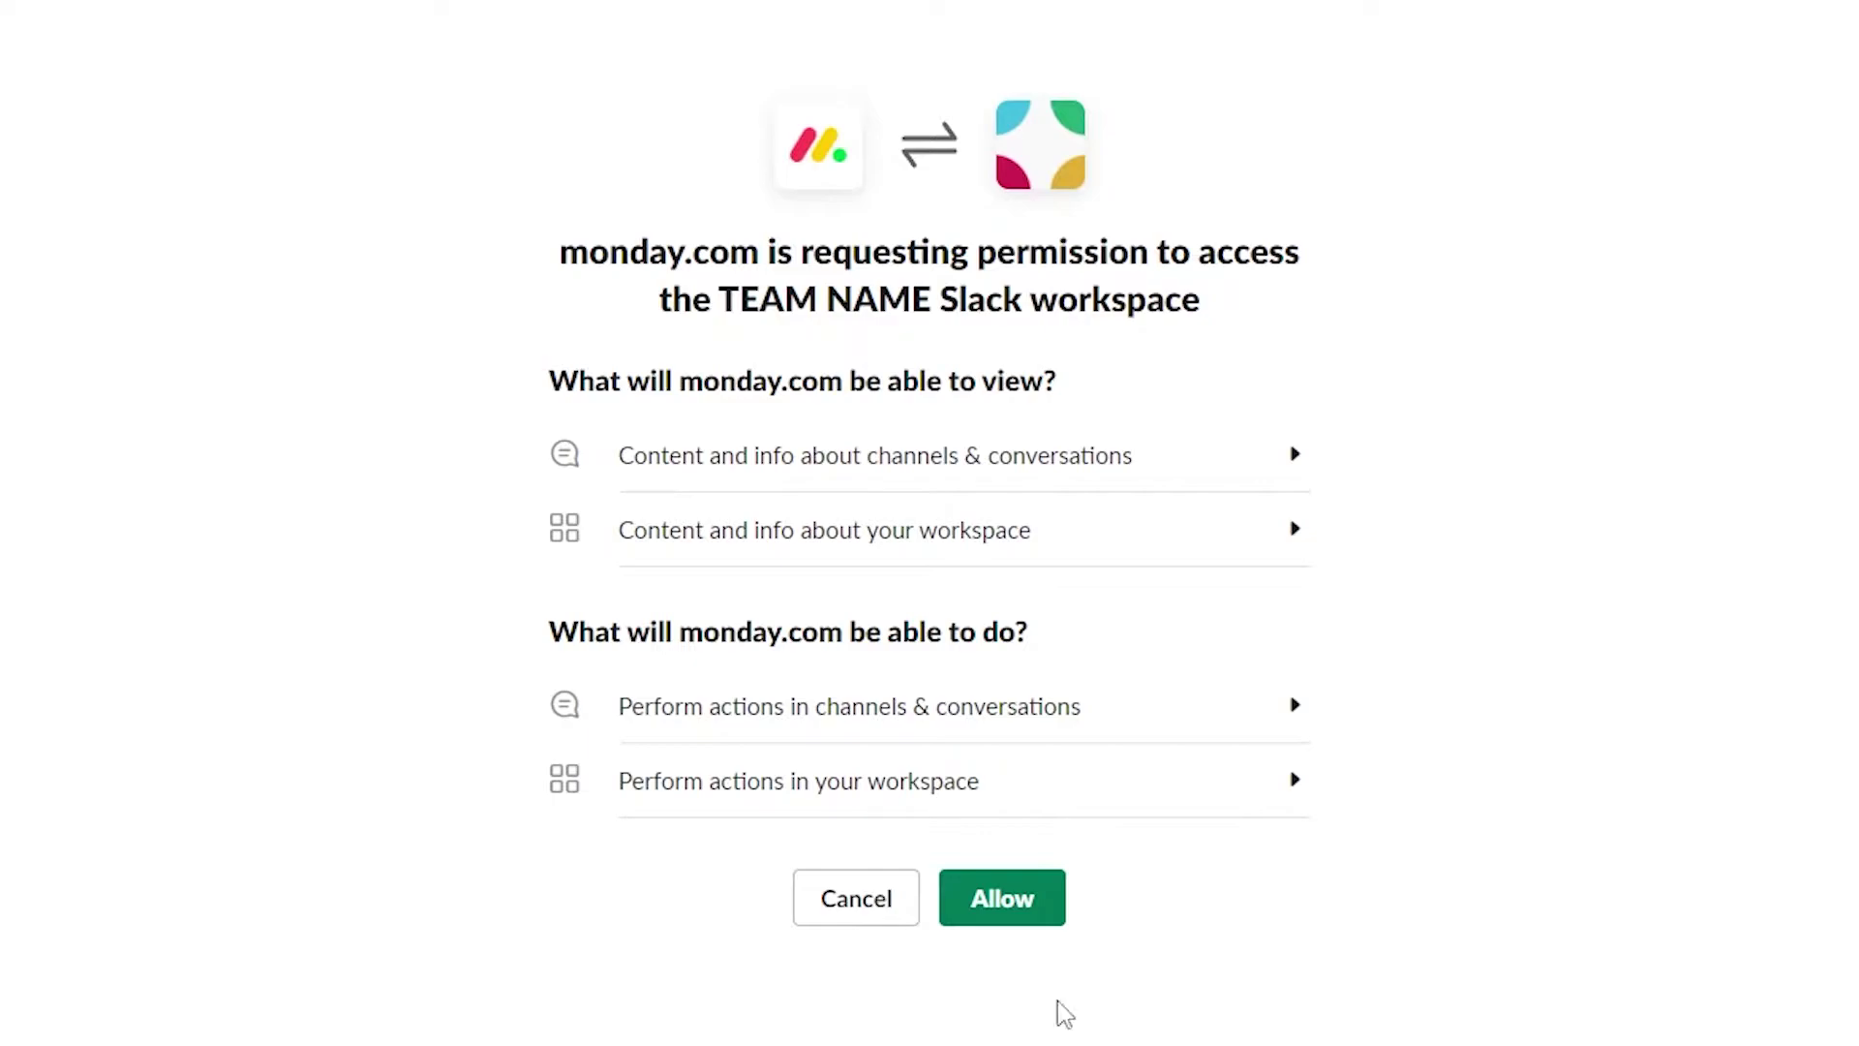
{"action": "left_click", "coordinate": [1004, 905]}
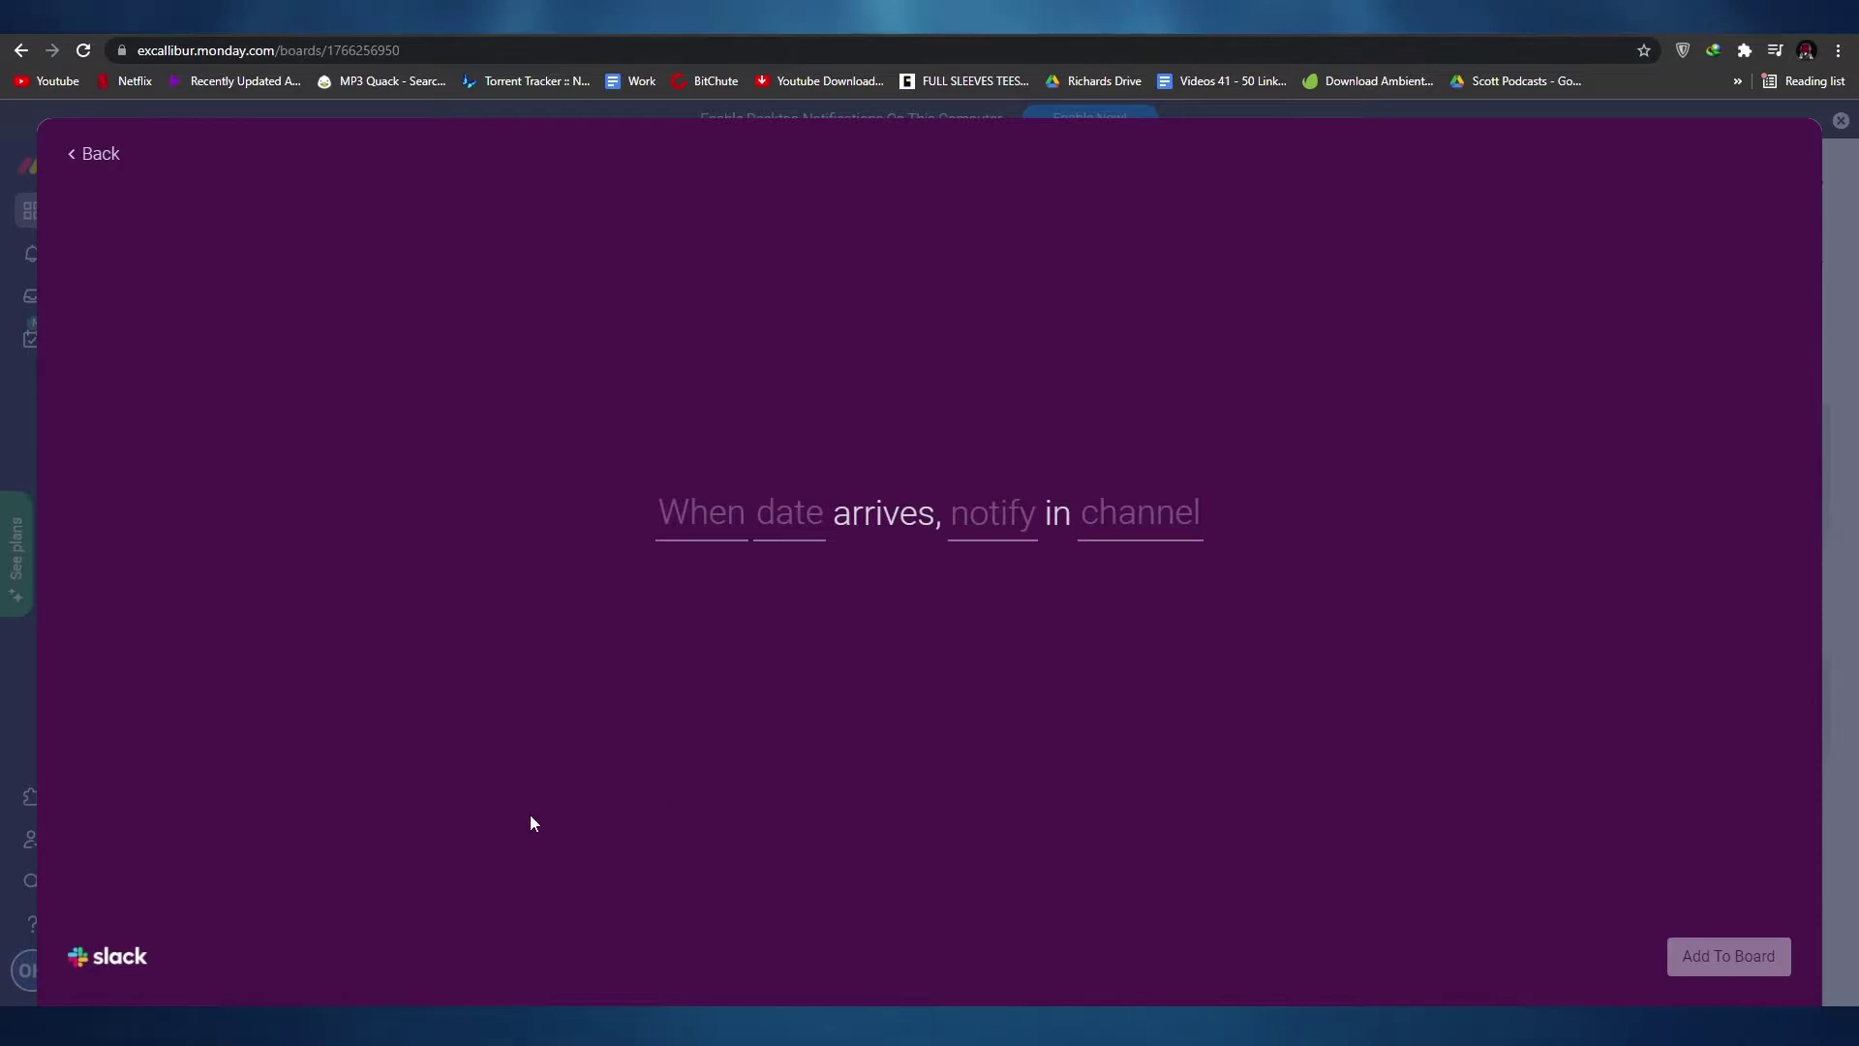
Set the recipe to notify the media-production channel when Date arrives at 9 AM, add it to the board and close the integrations window.
{"action": "left_click", "coordinate": [665, 502]}
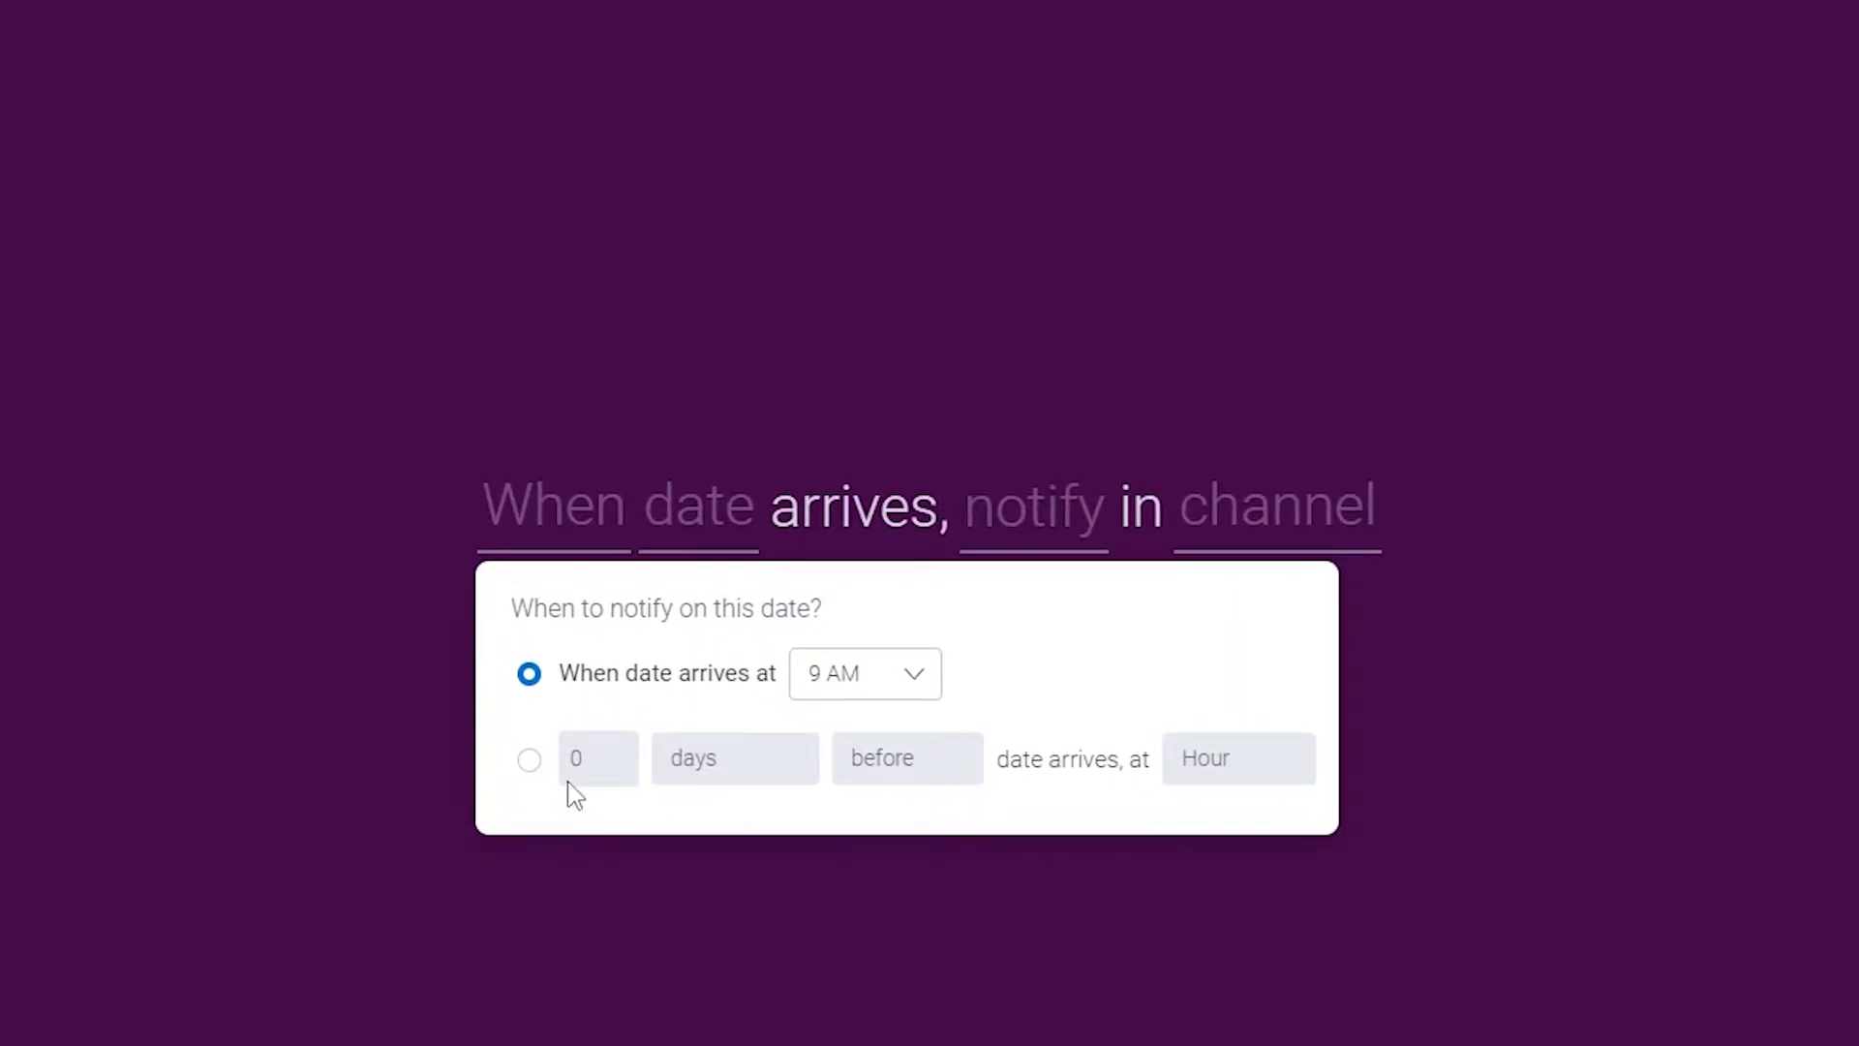
{"action": "left_click", "coordinate": [521, 523]}
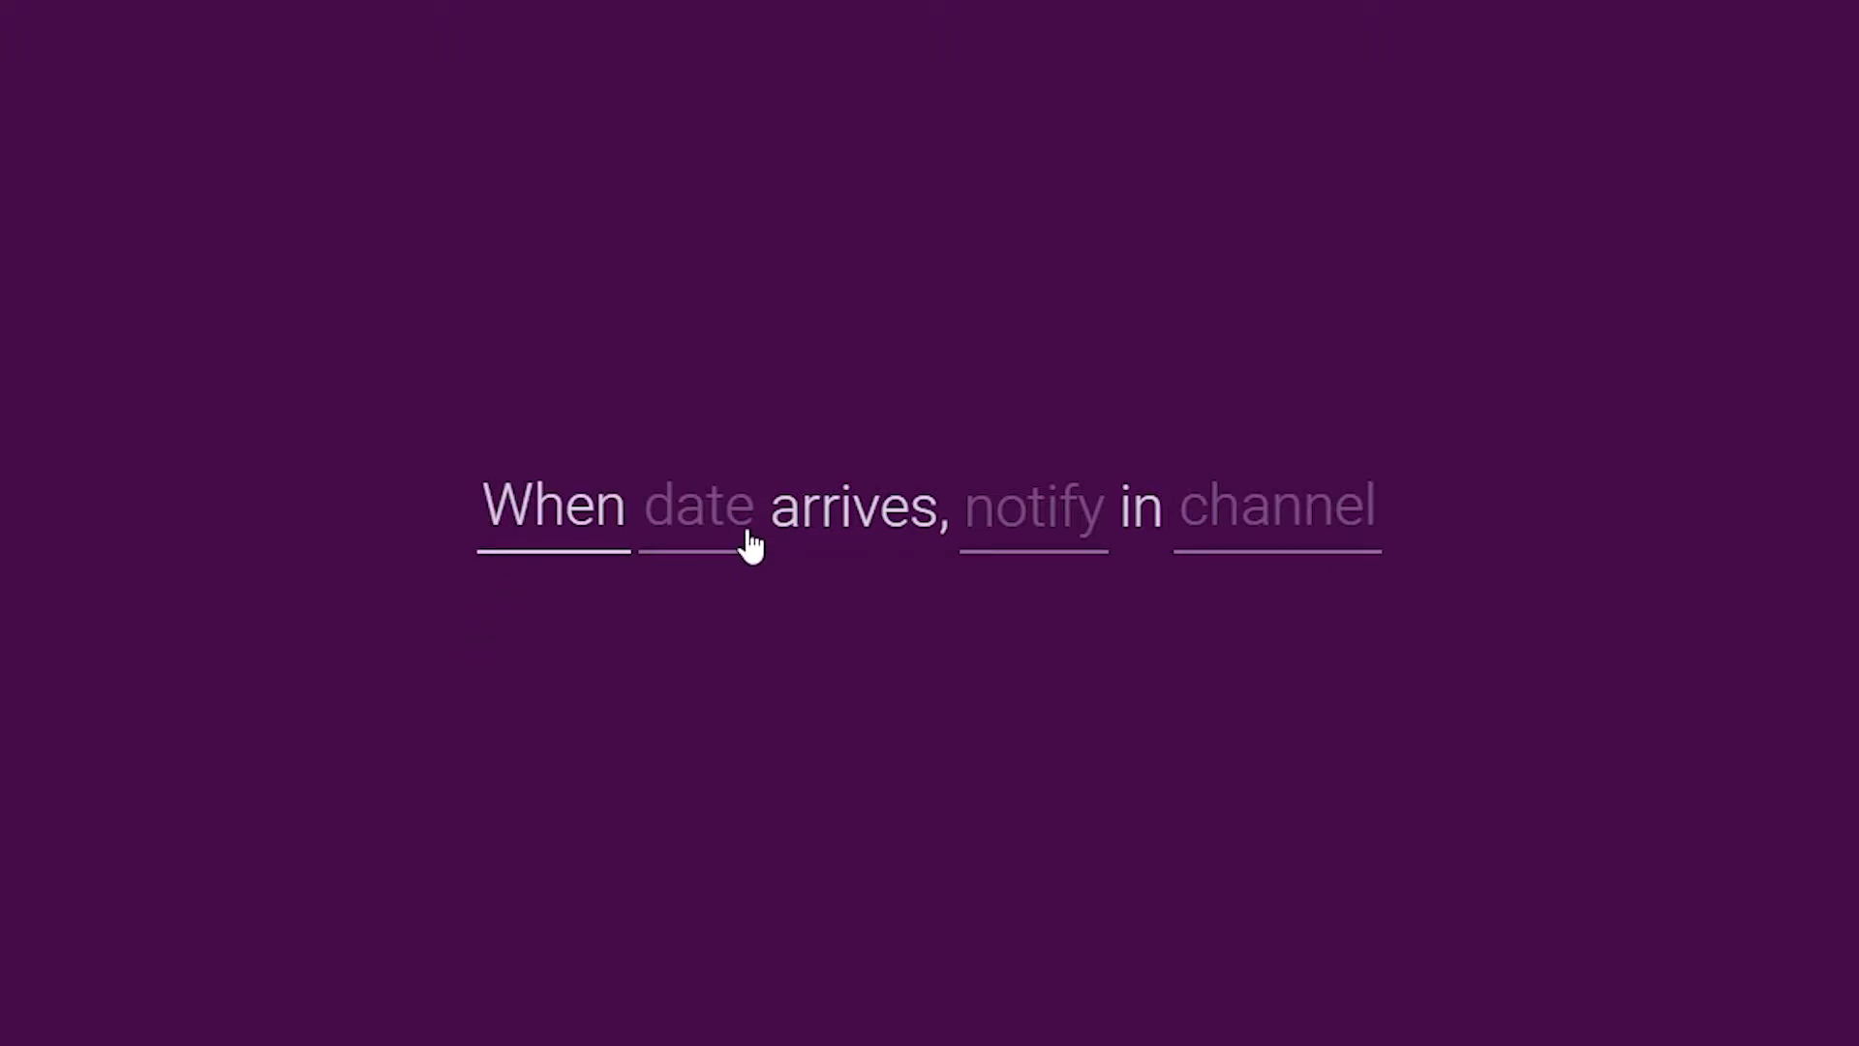
{"action": "left_click", "coordinate": [752, 545]}
{"action": "left_click", "coordinate": [769, 657]}
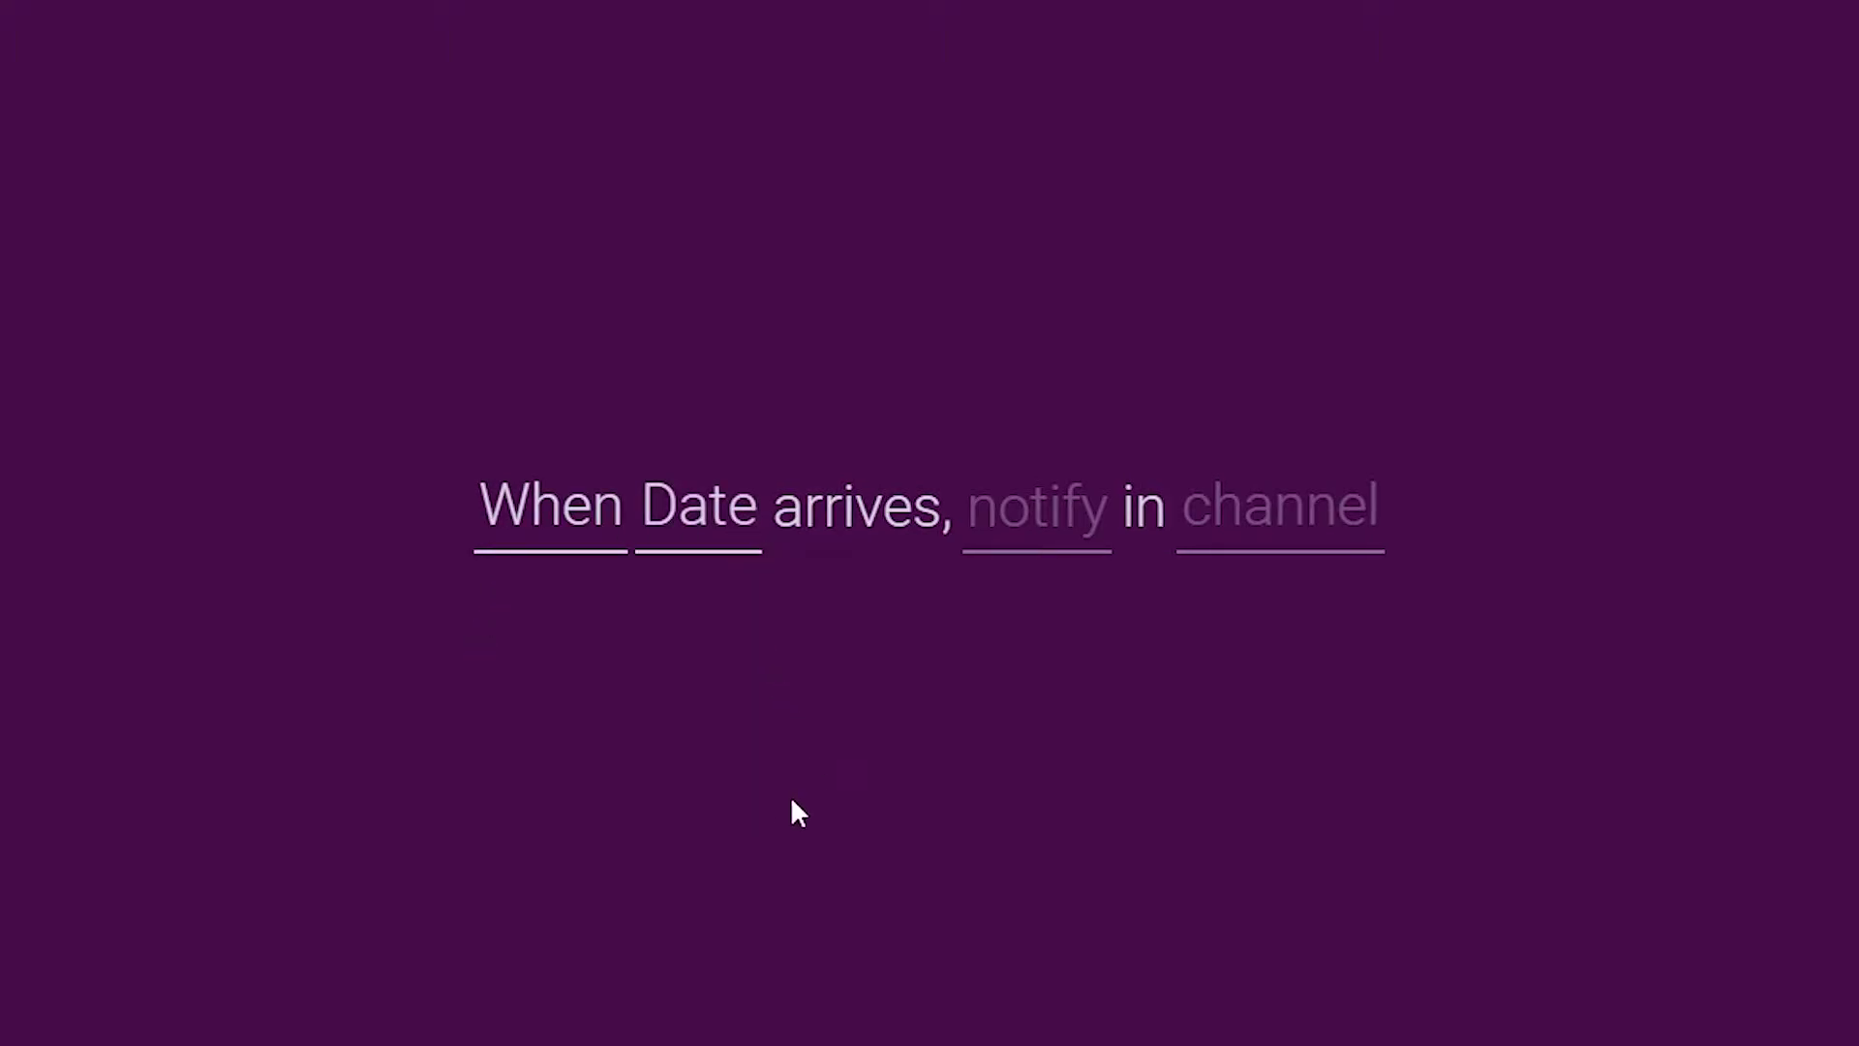
{"action": "left_click", "coordinate": [1278, 508]}
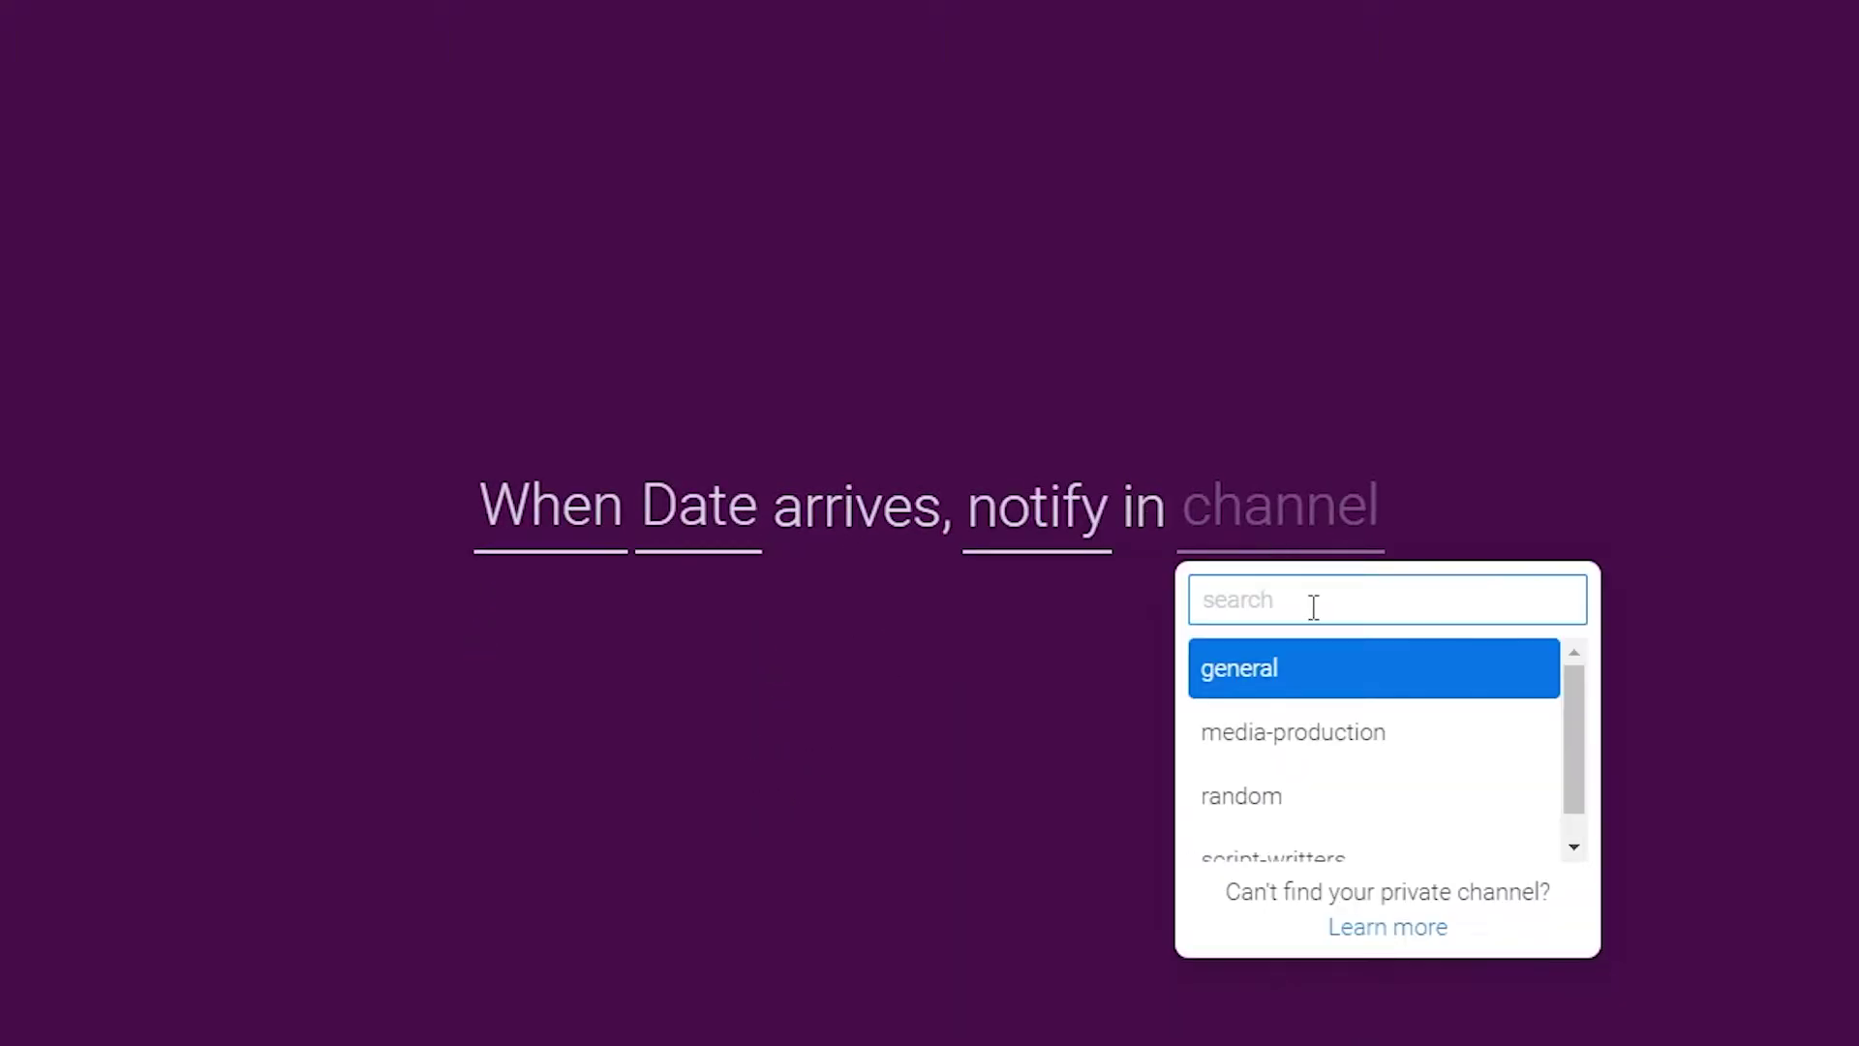
{"action": "left_click", "coordinate": [1320, 751]}
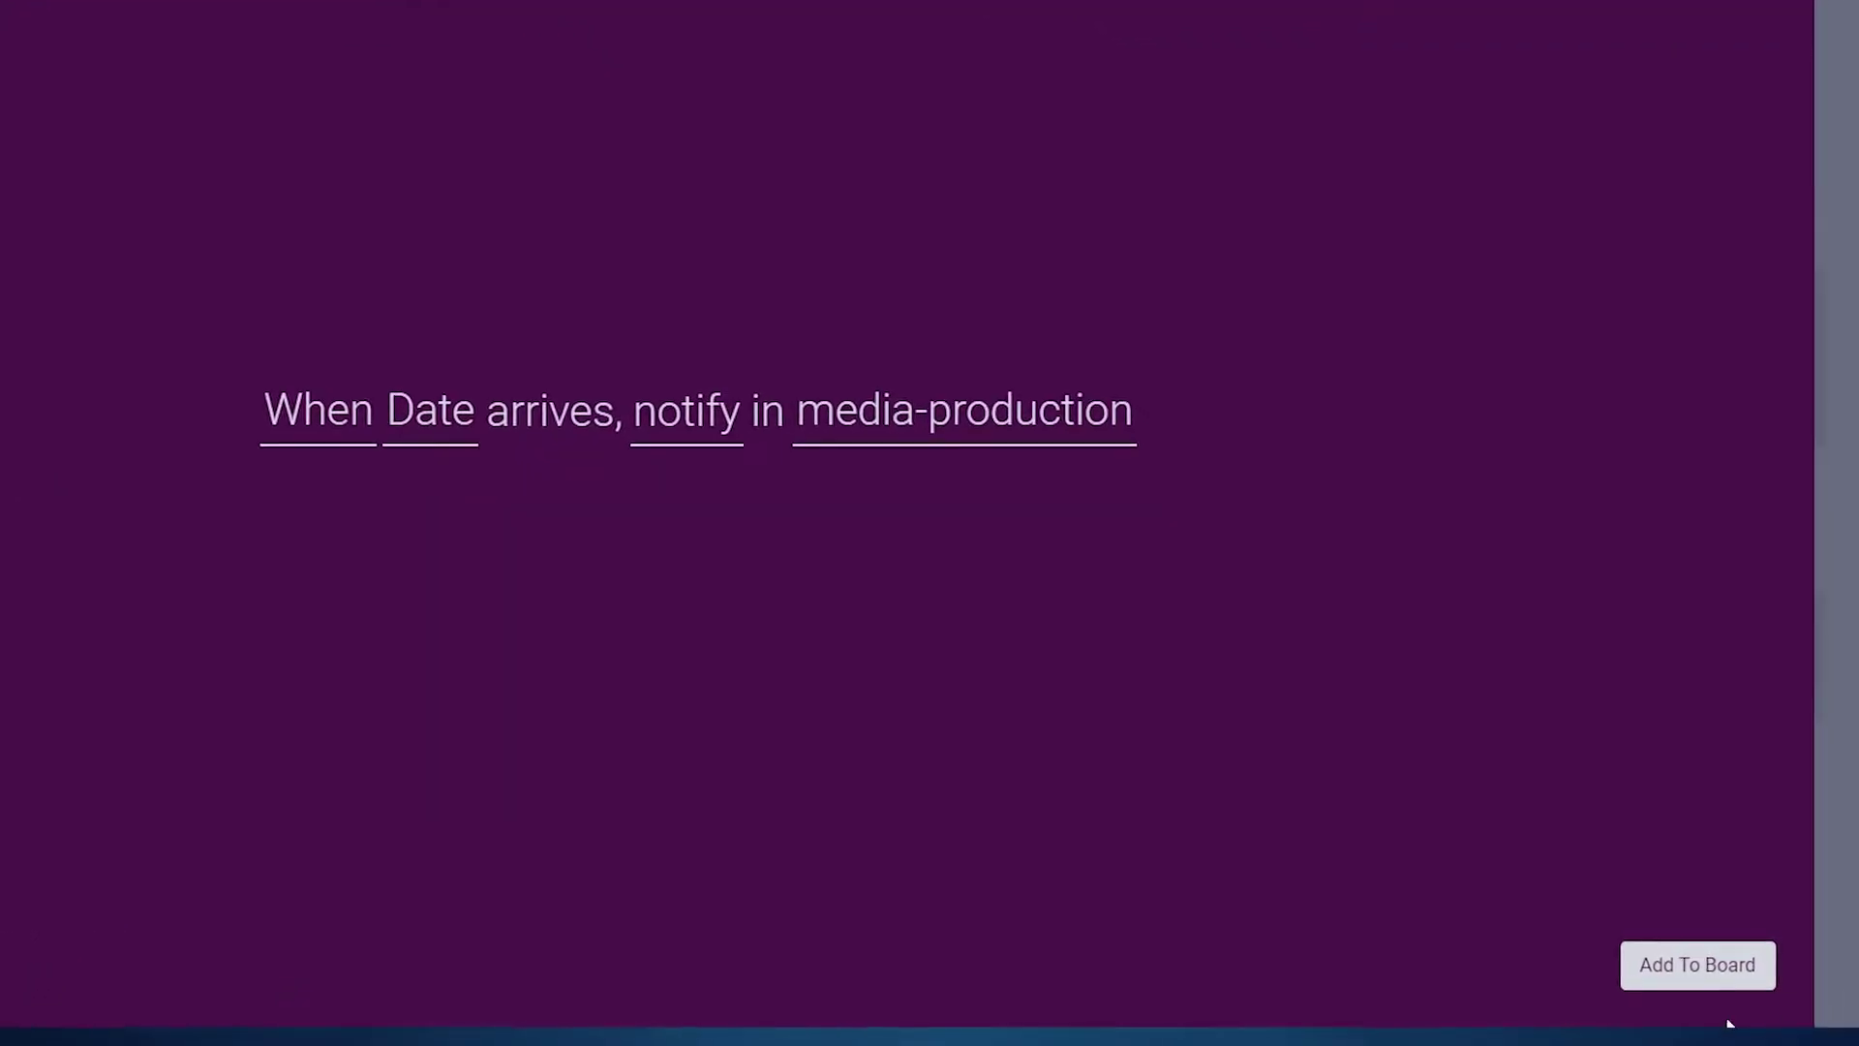
{"action": "left_click", "coordinate": [1660, 997]}
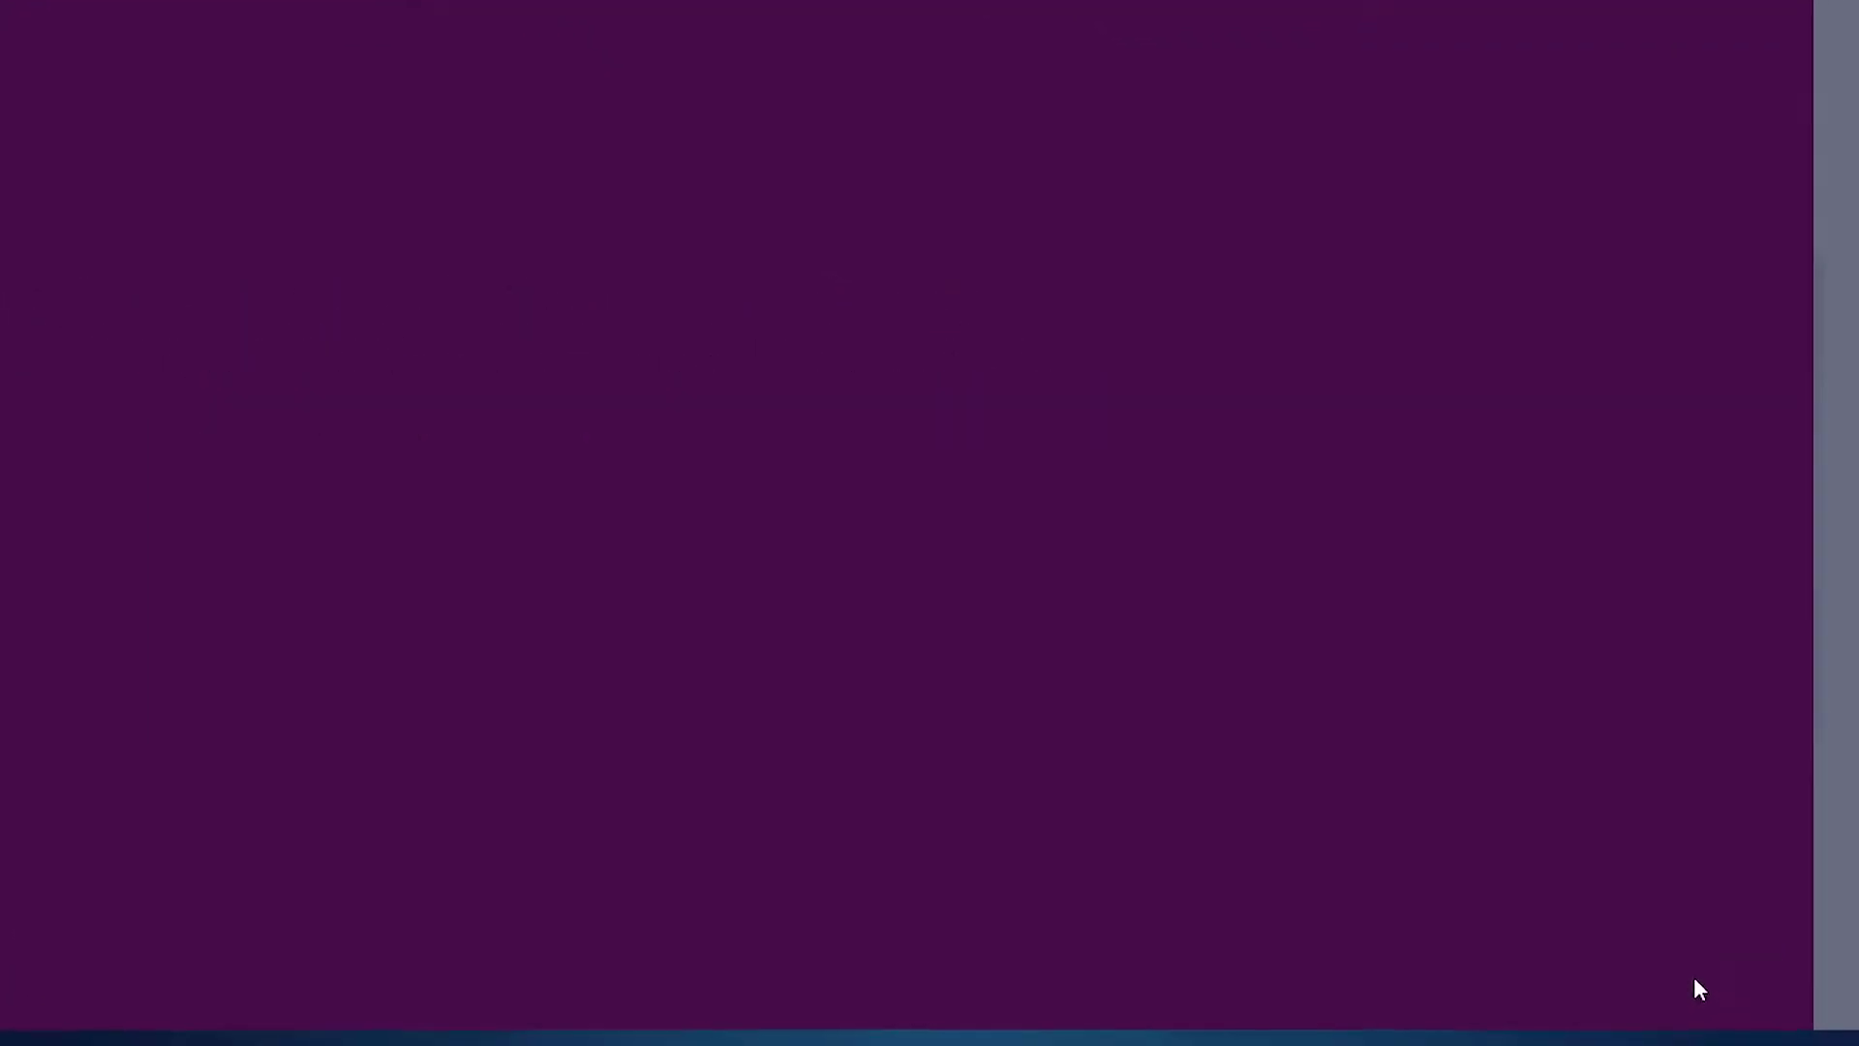
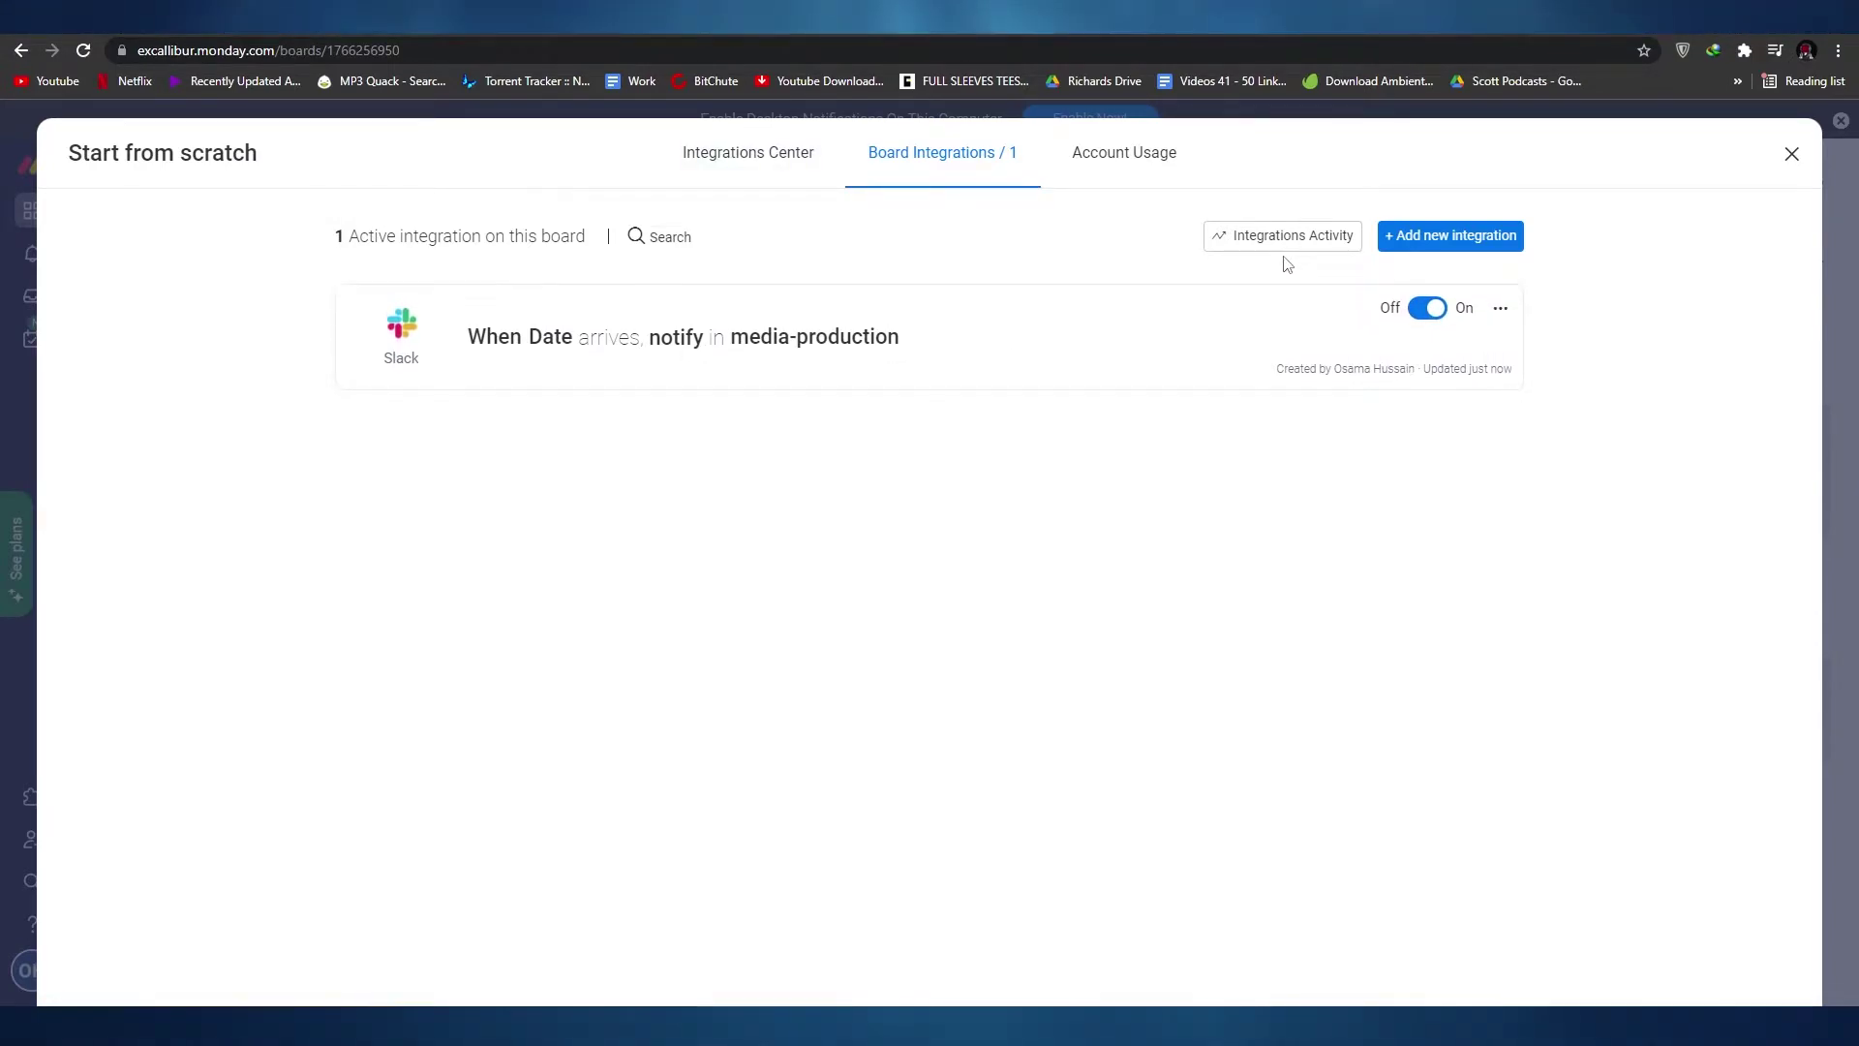
{"action": "left_click", "coordinate": [1792, 158]}
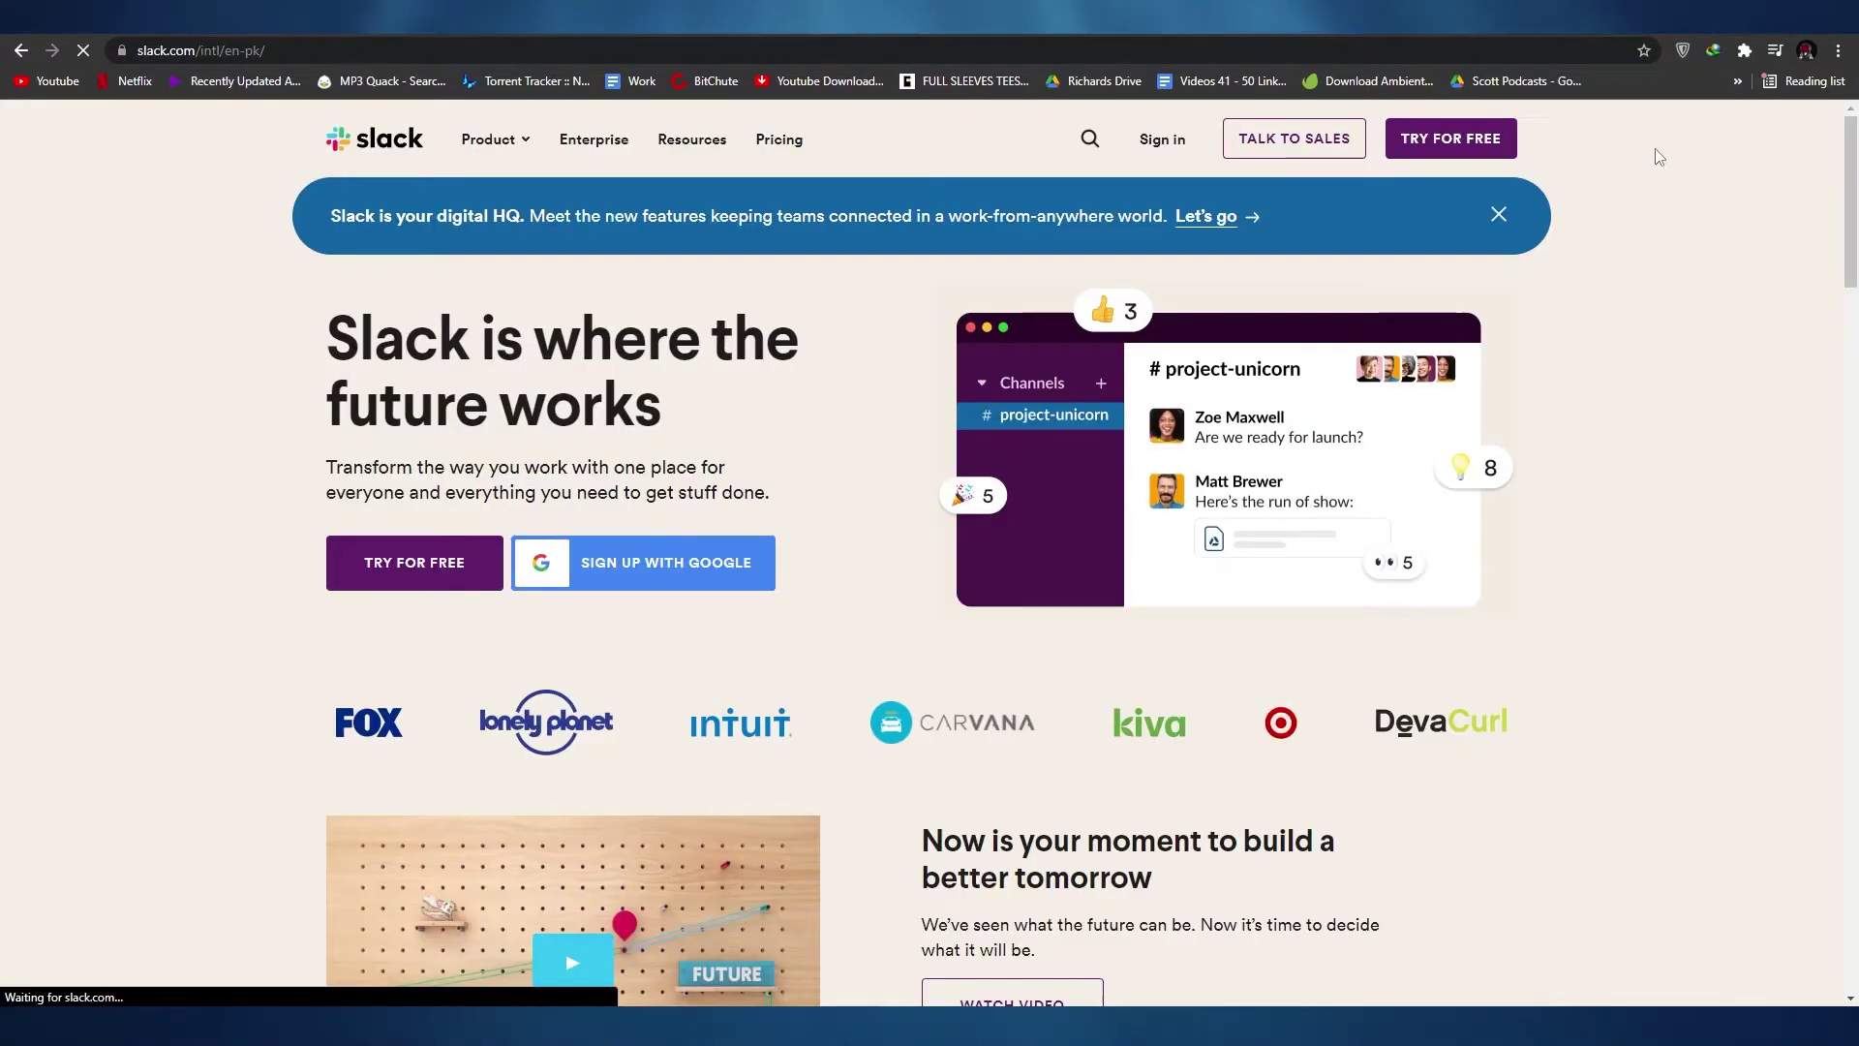
Switch to the Slack website, dismiss its announcement banner and sign in with Google.
{"action": "left_click", "coordinate": [1498, 214]}
{"action": "scroll", "coordinate": [1169, 336], "scroll_direction": "down", "scroll_amount": 5}
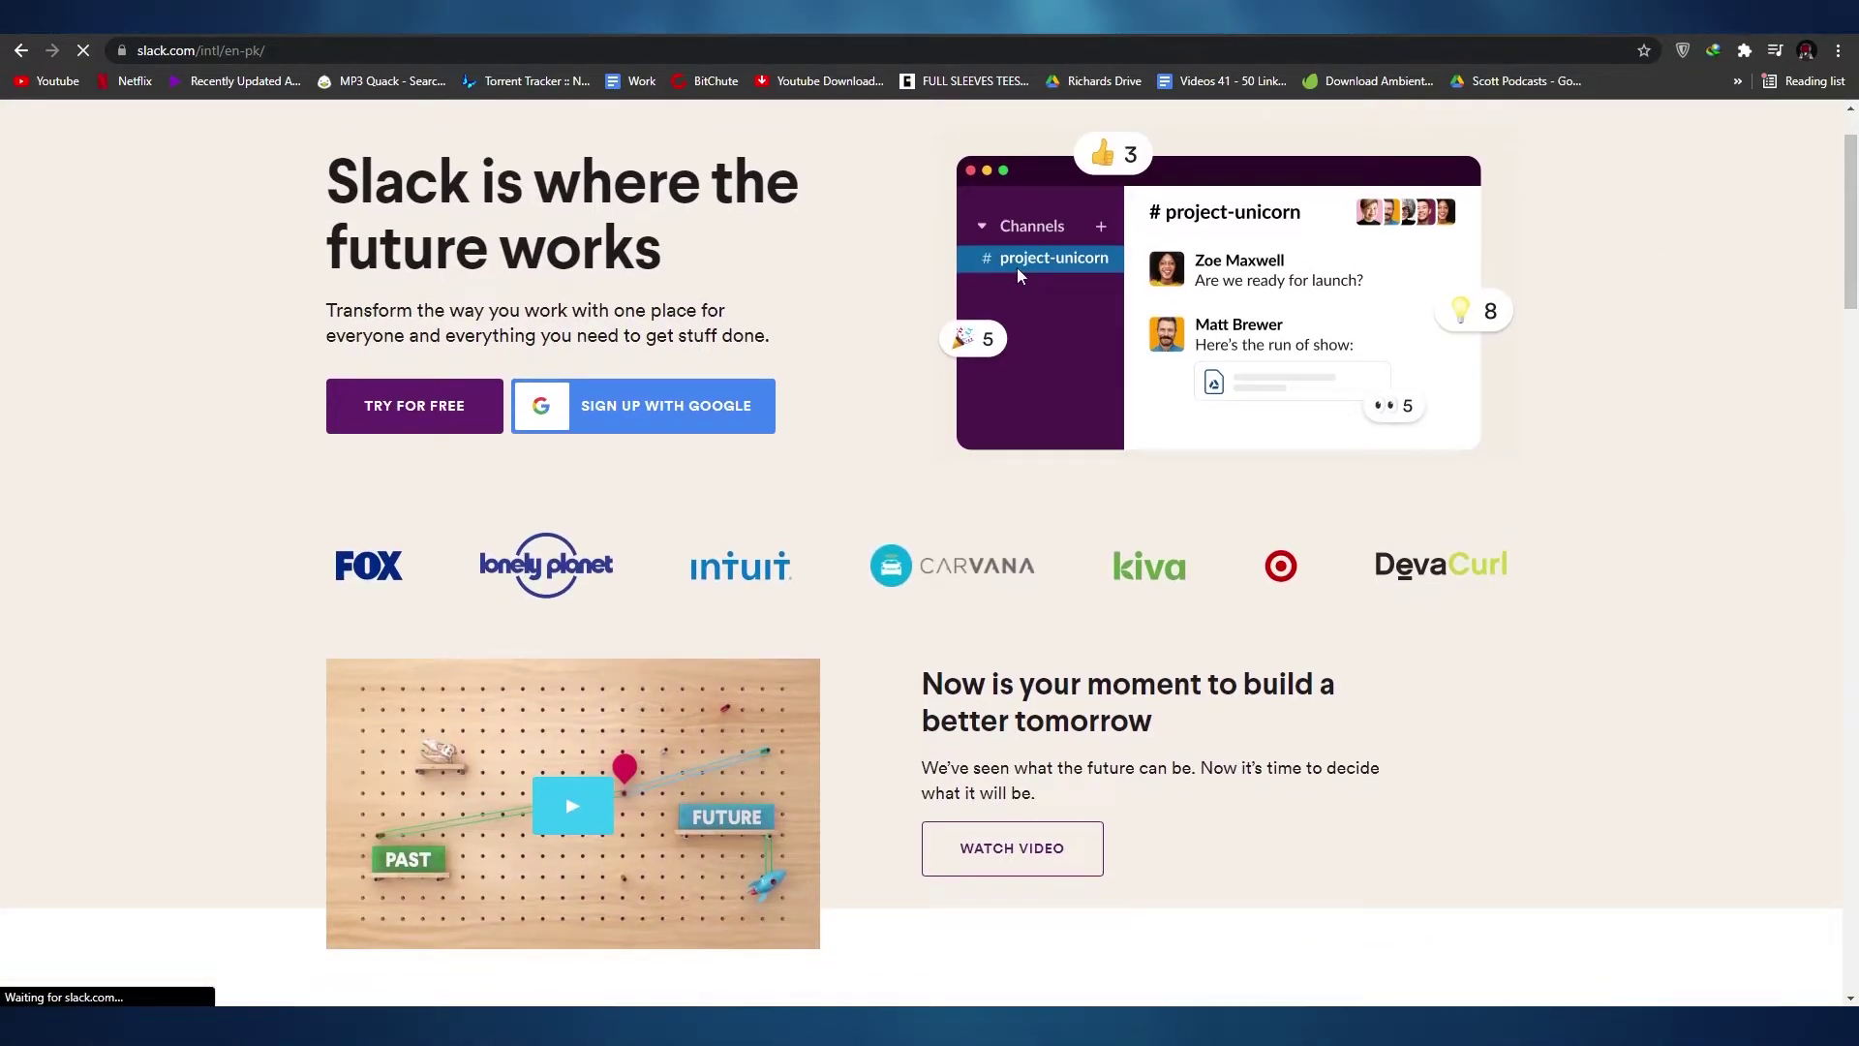
{"action": "scroll", "coordinate": [1169, 337], "scroll_direction": "up", "scroll_amount": 5}
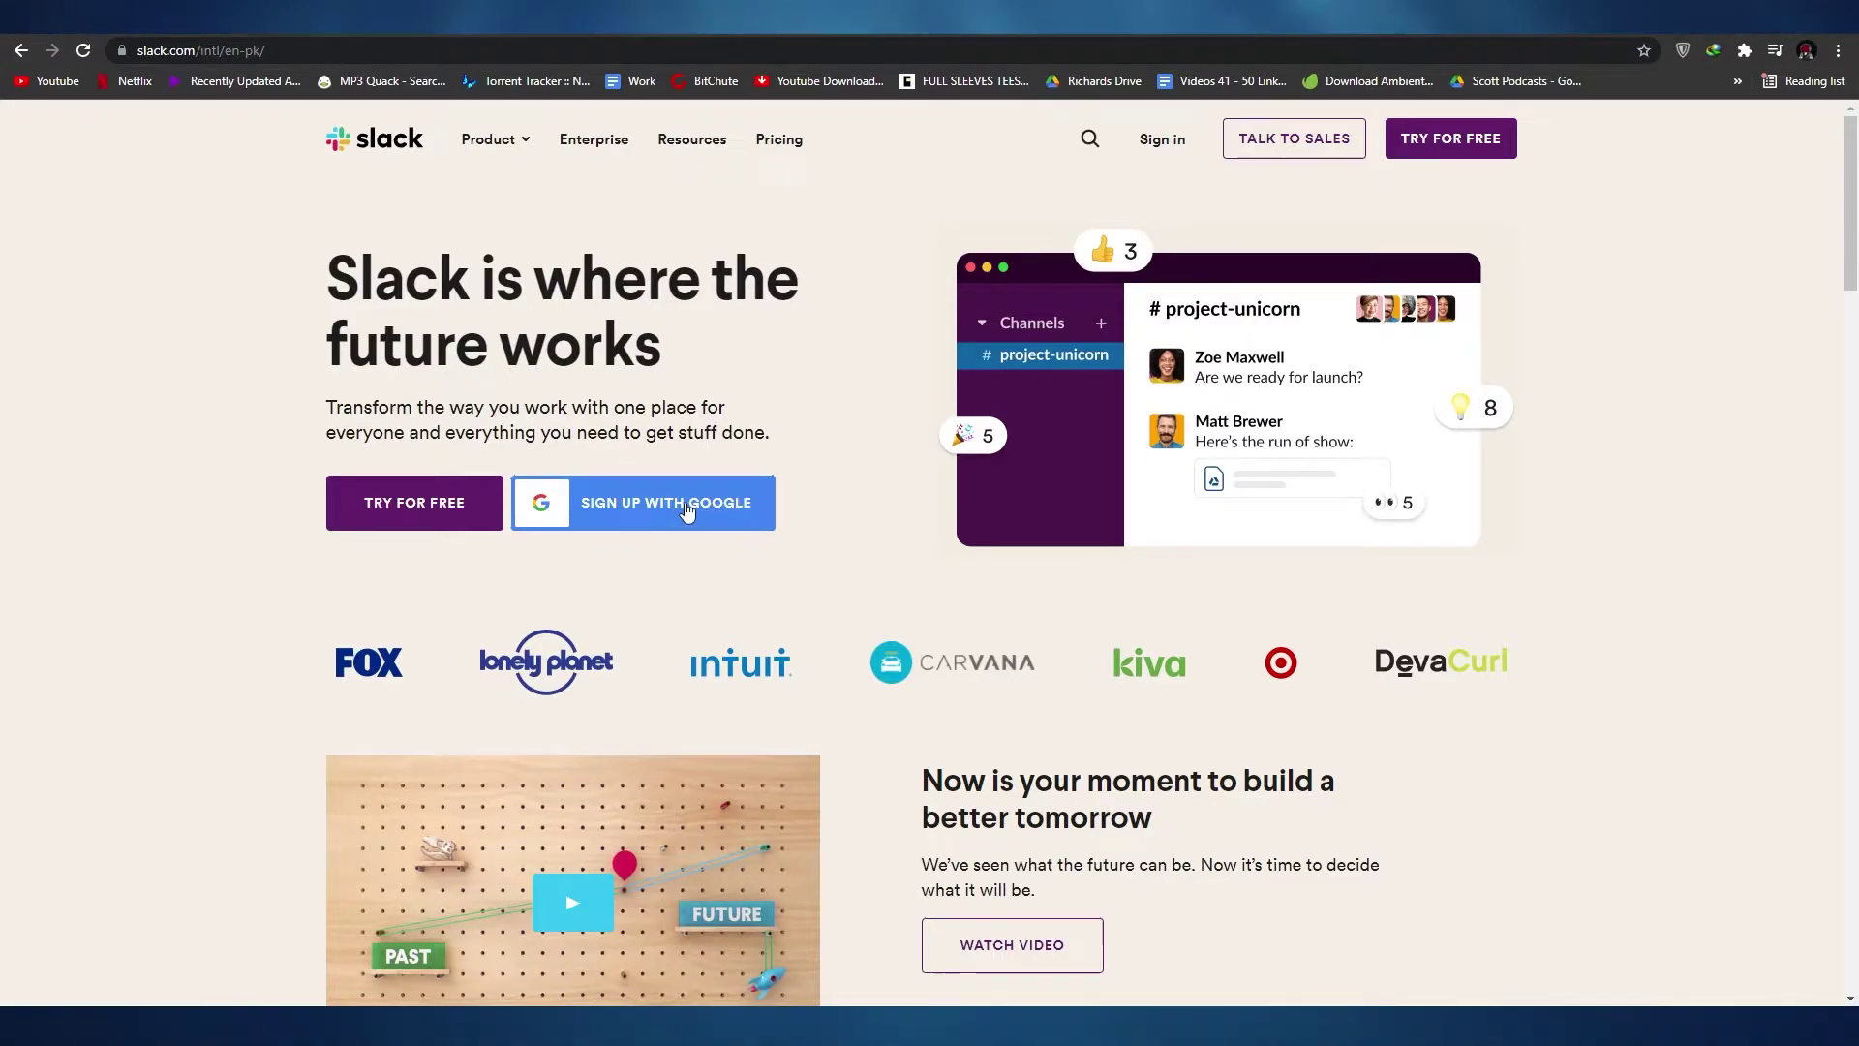
{"action": "left_click", "coordinate": [1162, 139]}
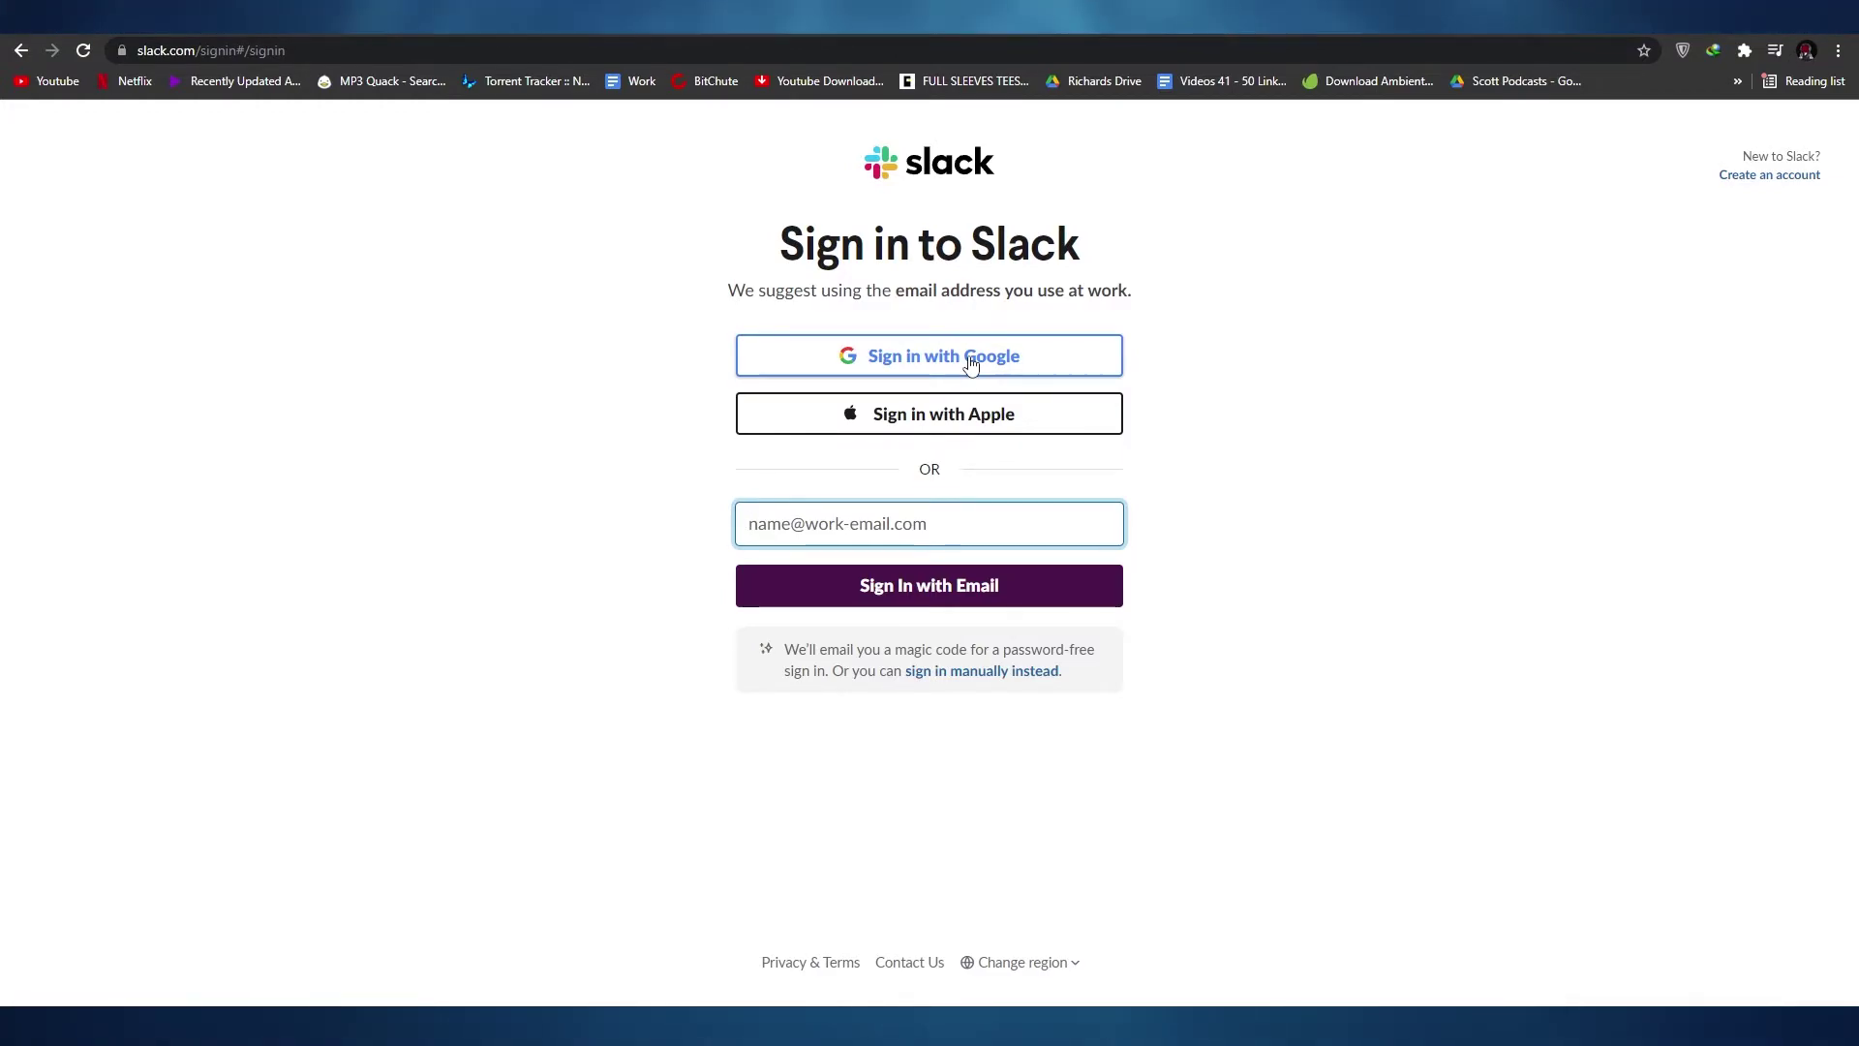
{"action": "left_click", "coordinate": [971, 364]}
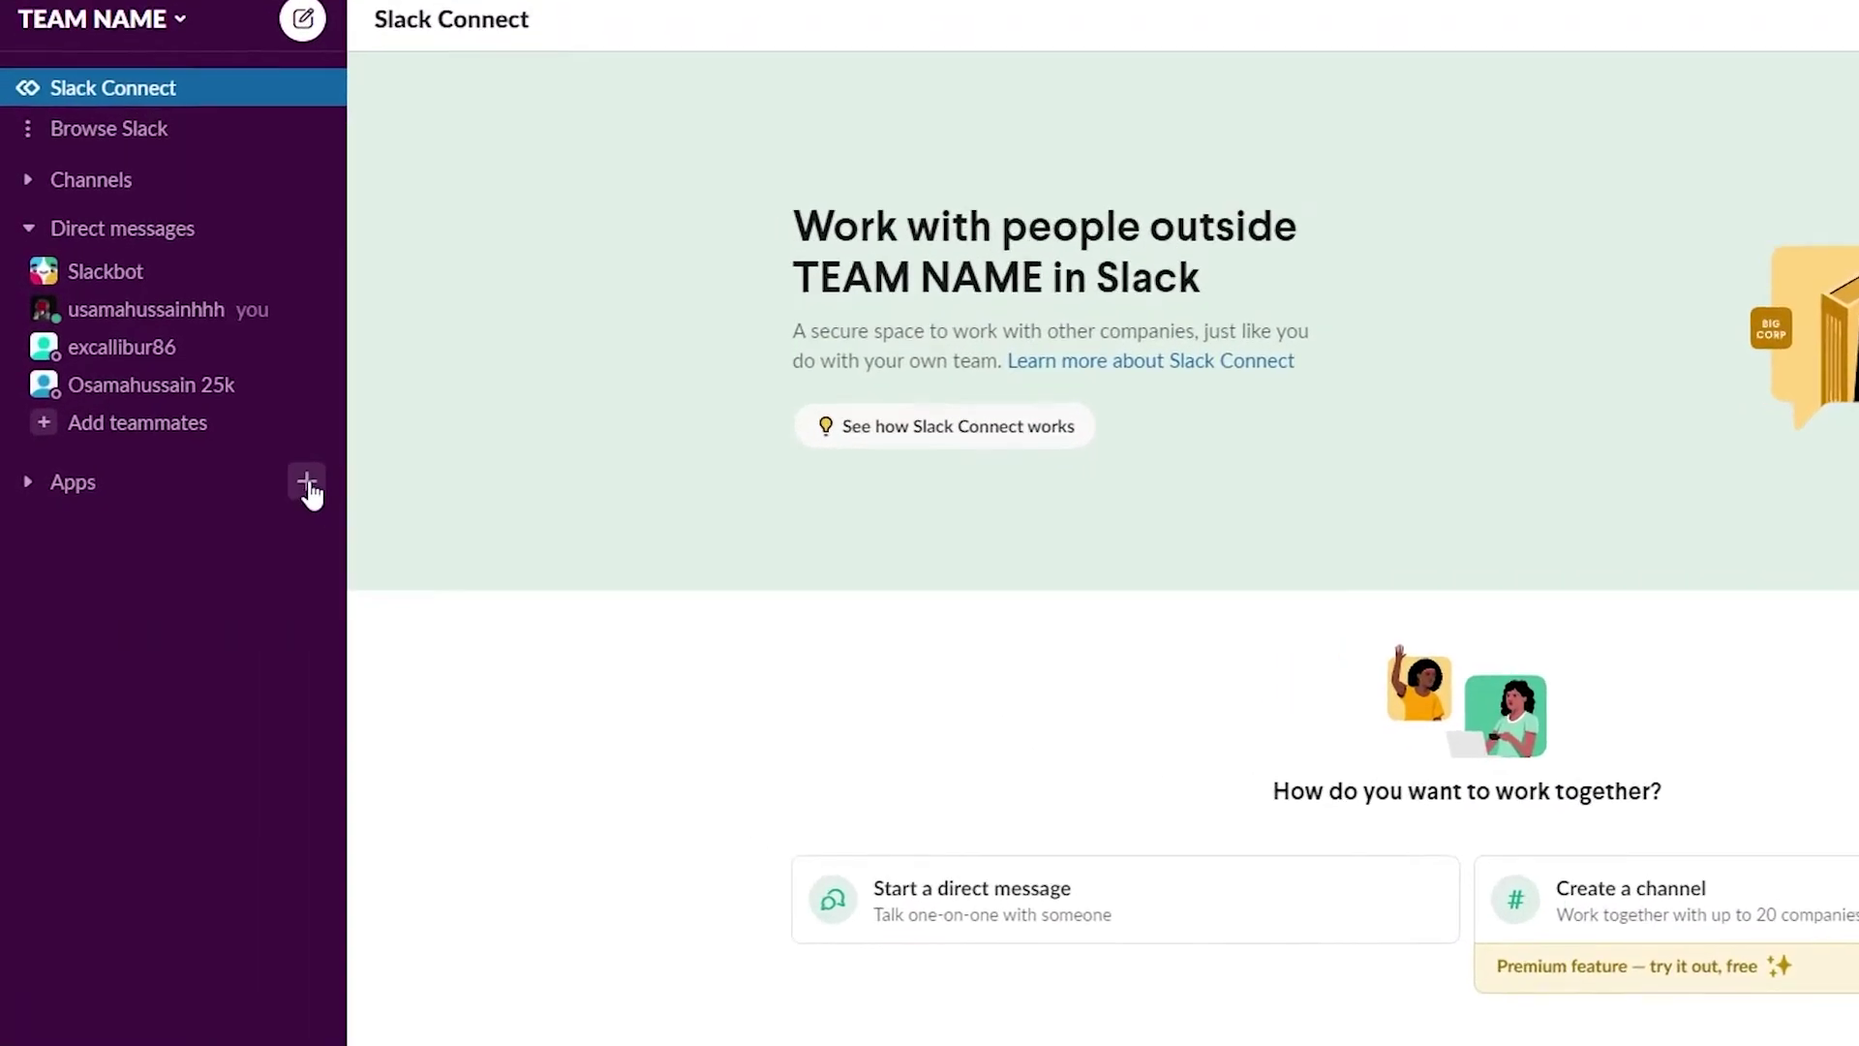
Open the app list of the TEAM NAME Slack workspace and look through the installed and recommended apps.
{"action": "left_click", "coordinate": [221, 493]}
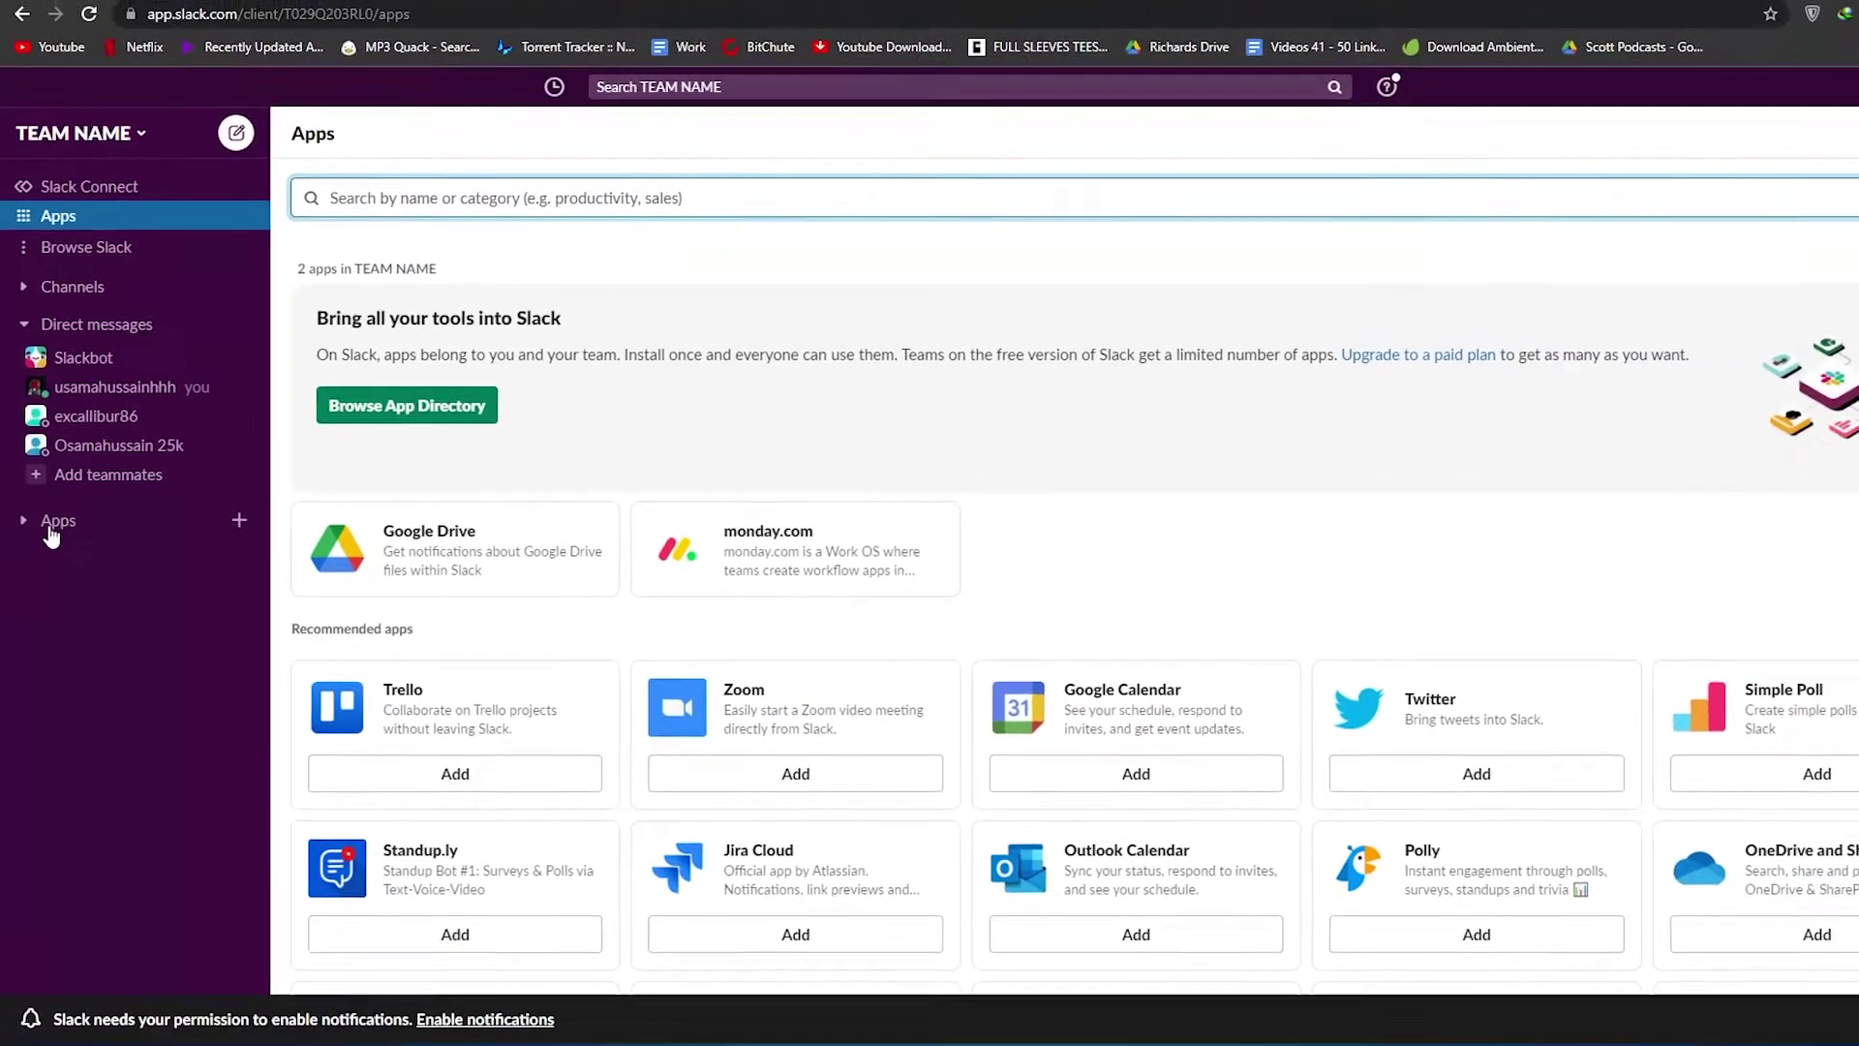
{"action": "scroll", "coordinate": [989, 423], "scroll_direction": "down", "scroll_amount": 1}
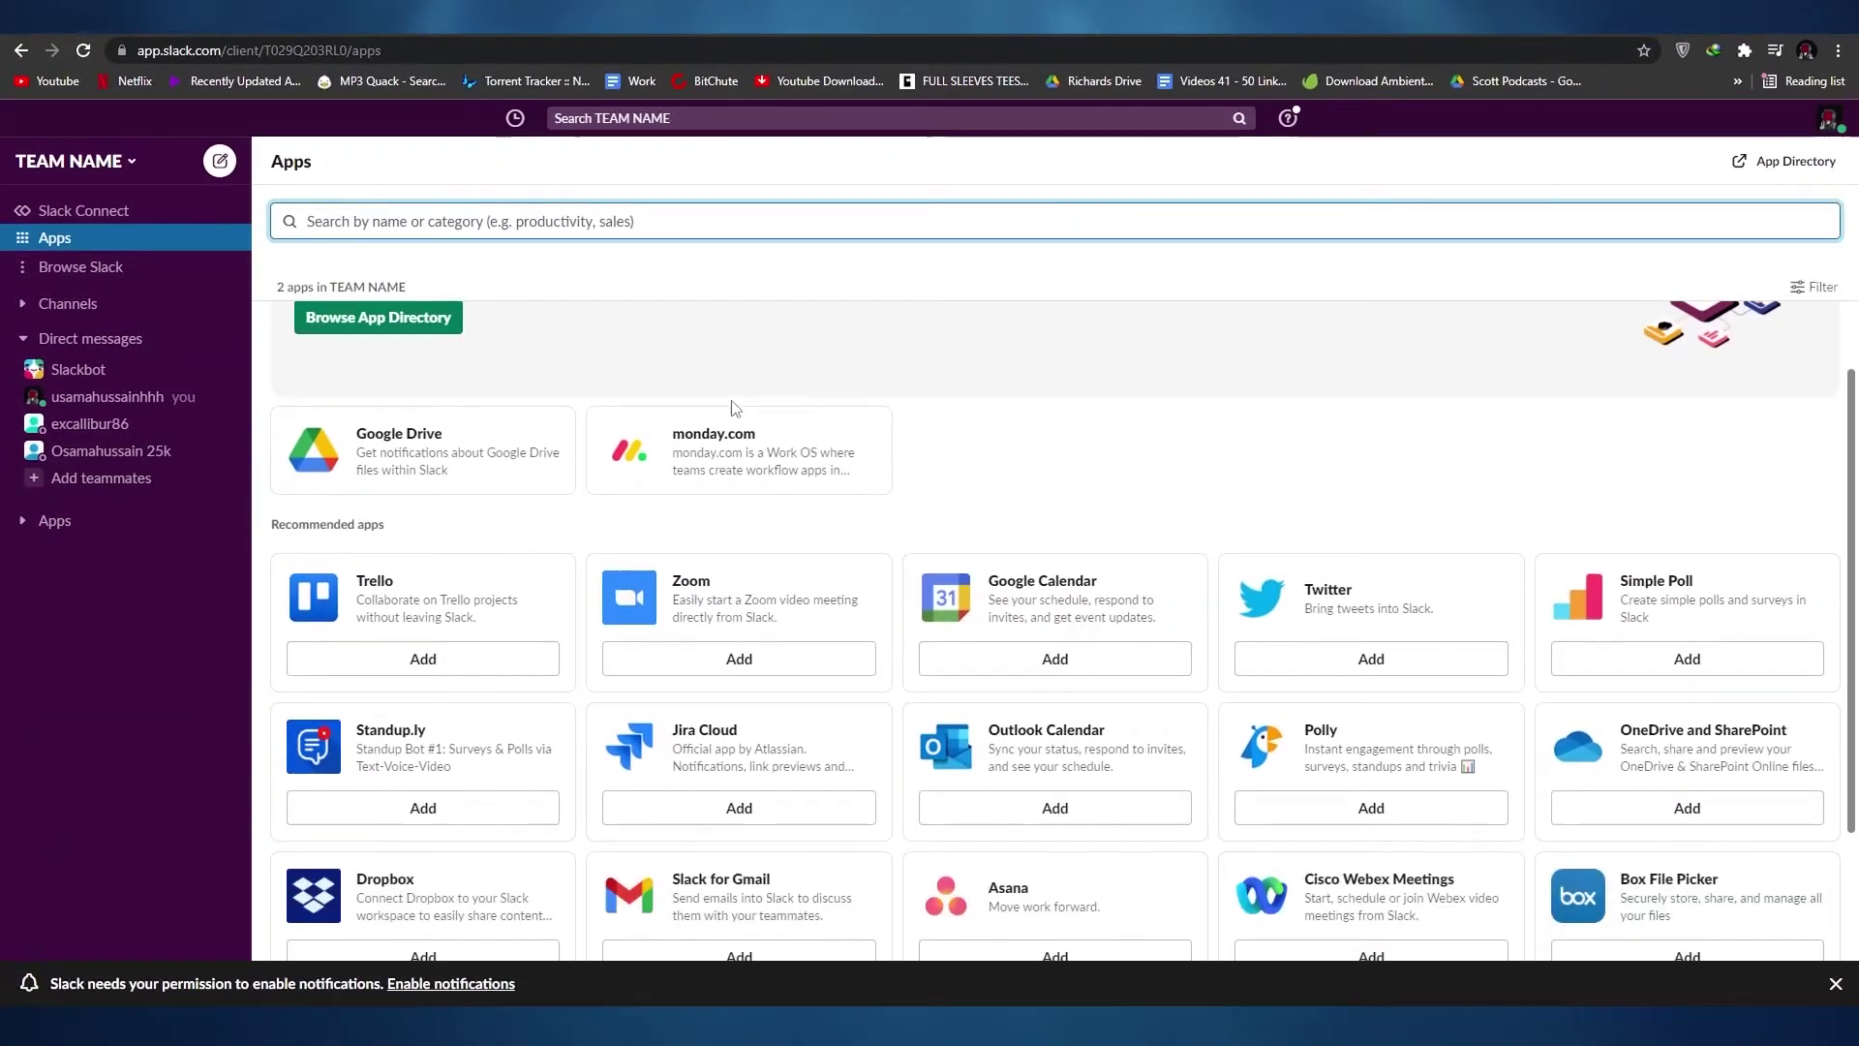
{"action": "scroll", "coordinate": [989, 423], "scroll_direction": "up", "scroll_amount": 1}
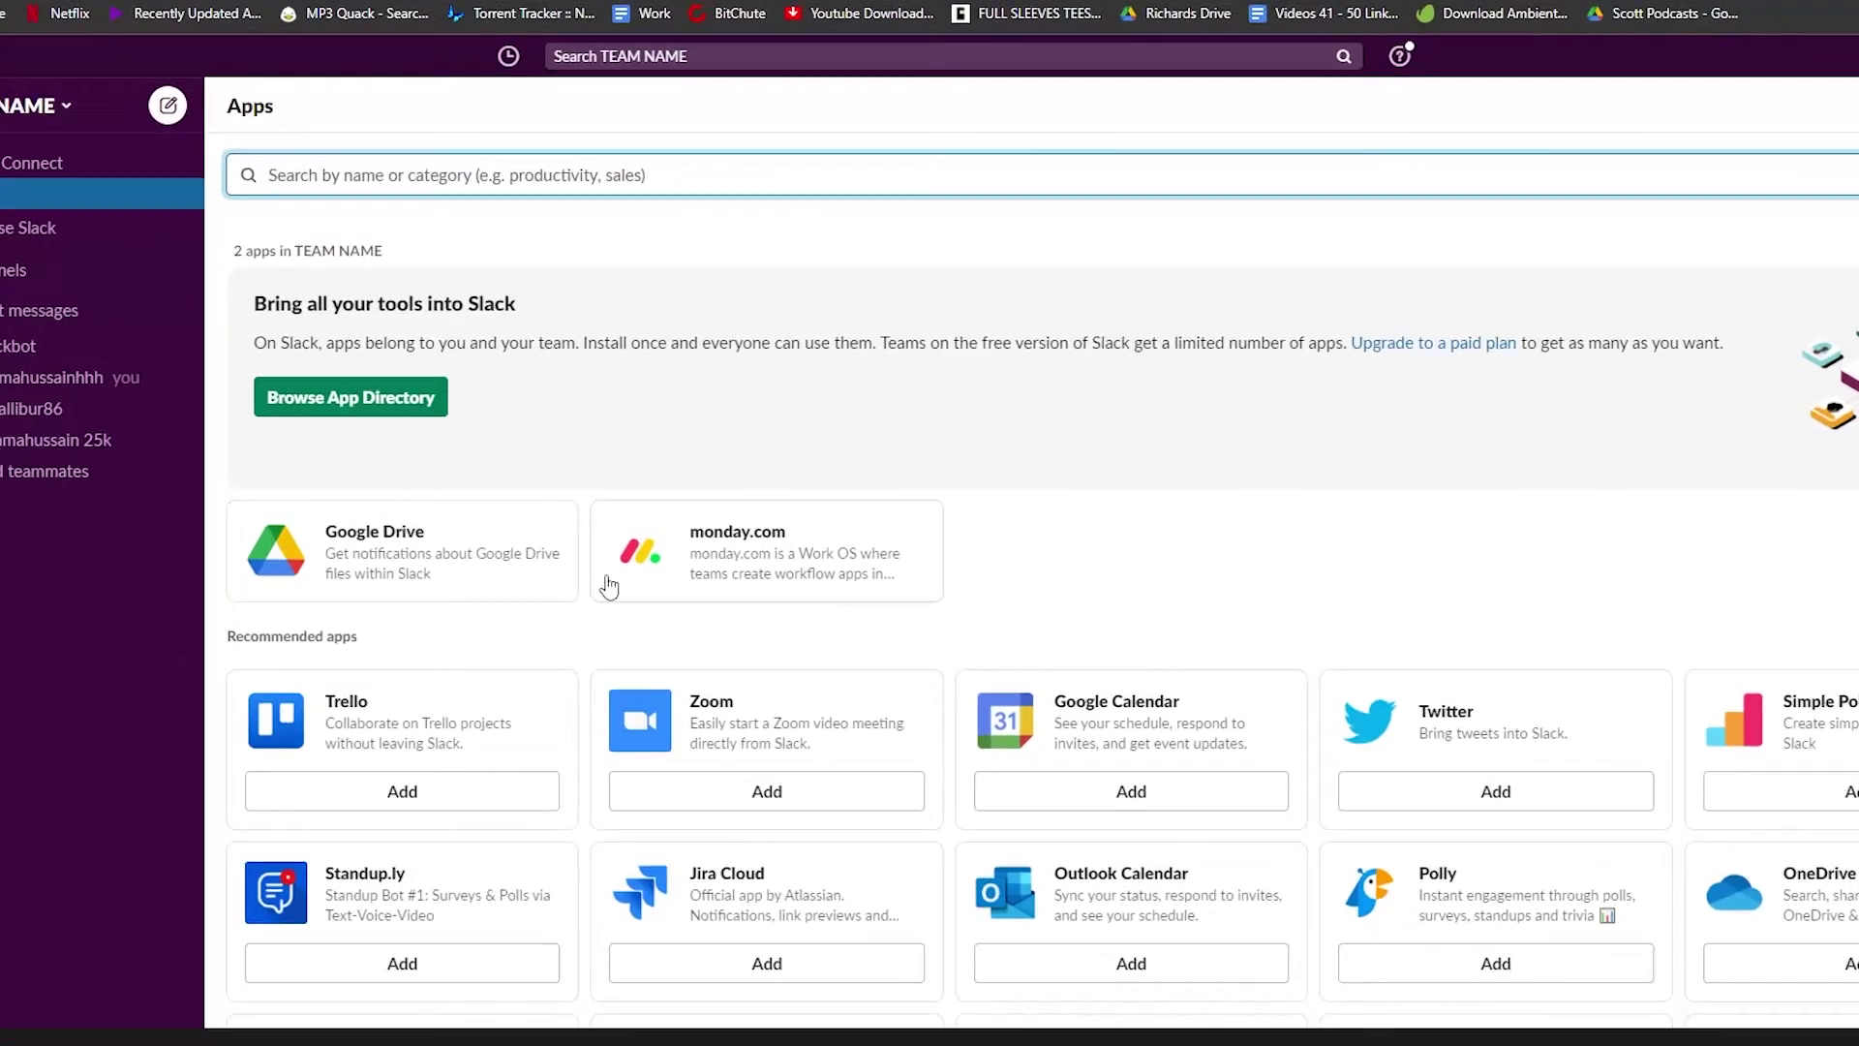
{"action": "scroll", "coordinate": [526, 577], "scroll_direction": "down", "scroll_amount": 1}
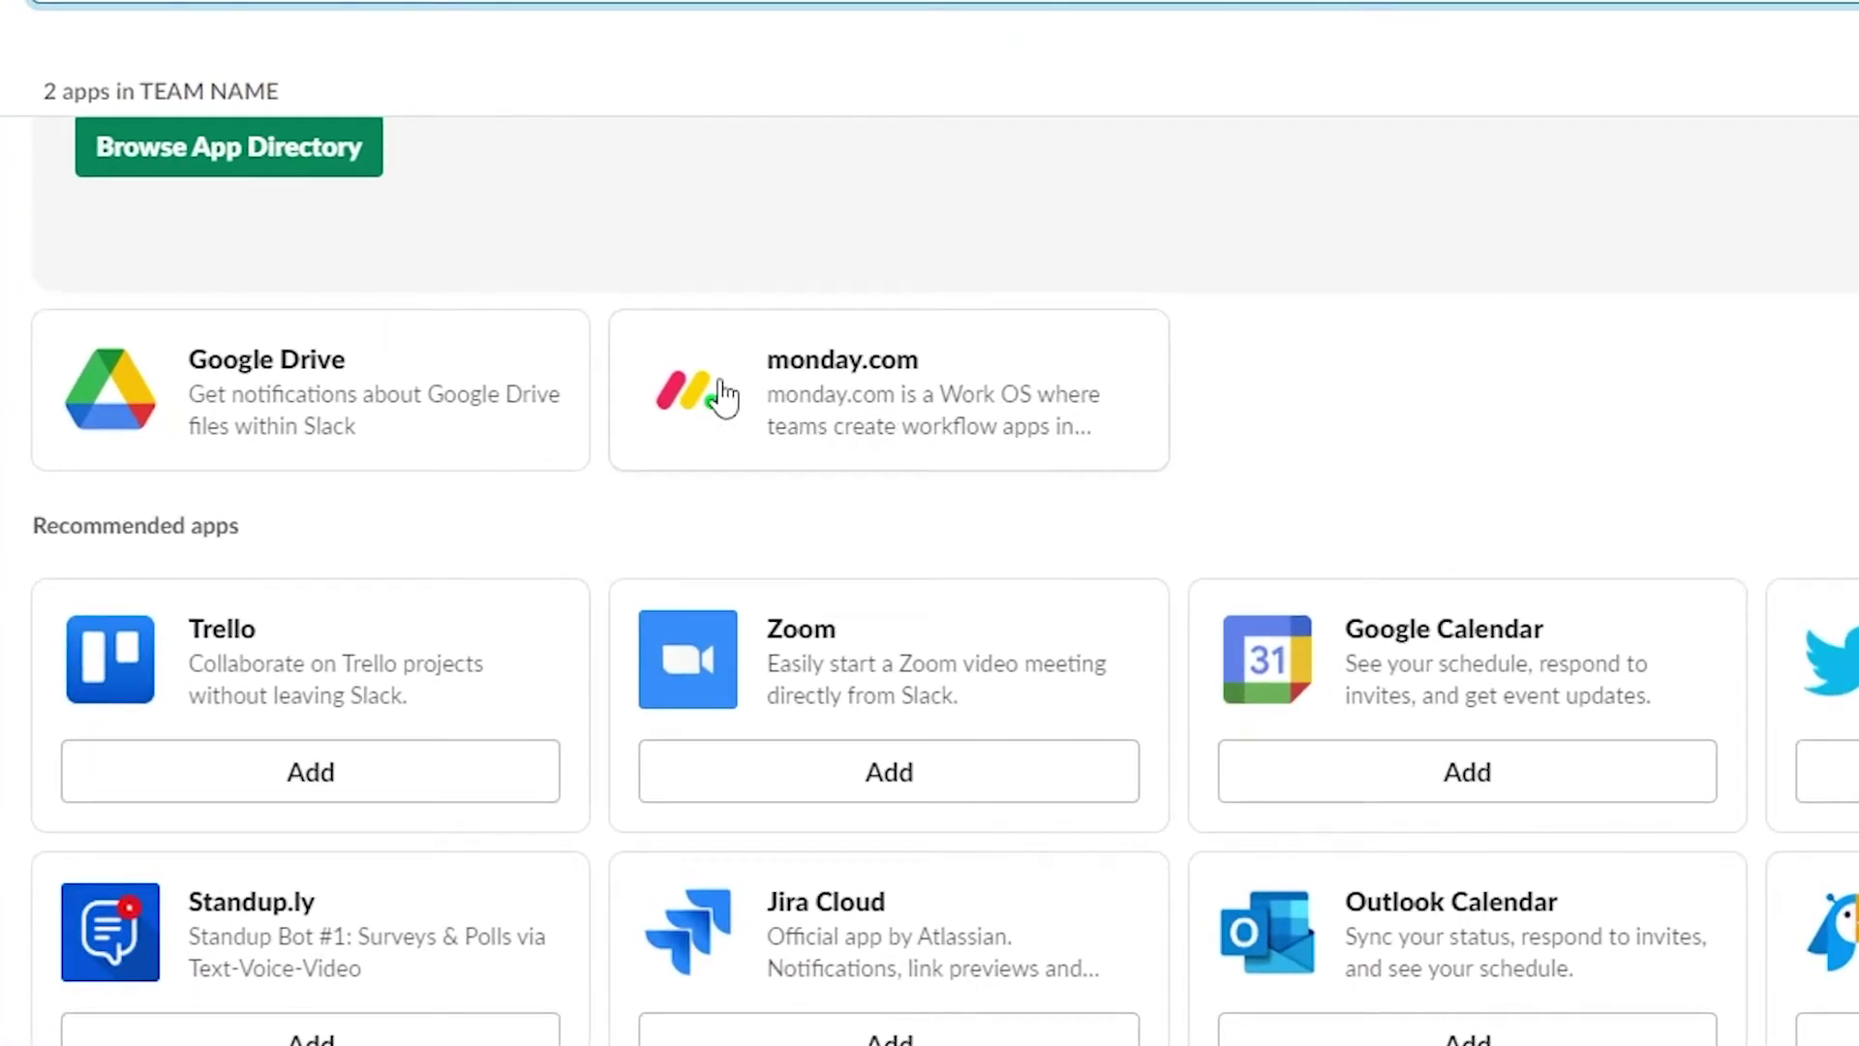
{"action": "scroll", "coordinate": [939, 431], "scroll_direction": "down", "scroll_amount": 4}
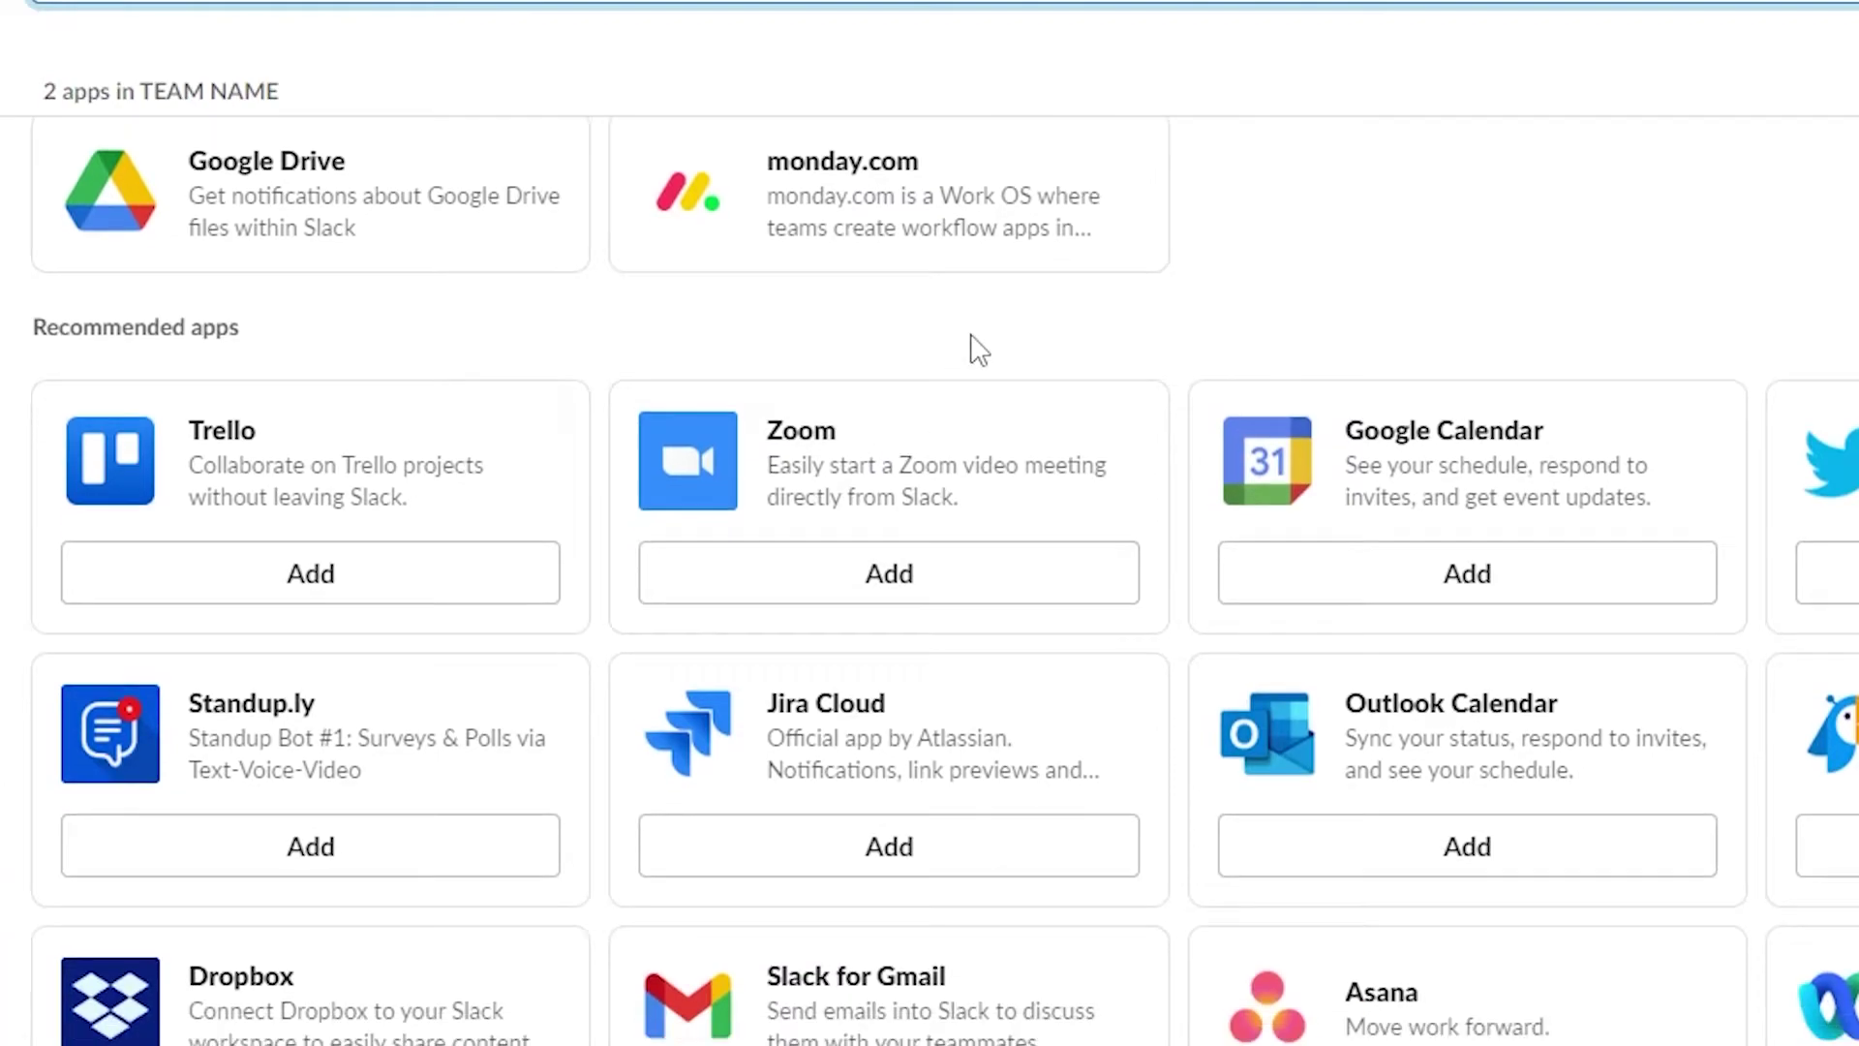
{"action": "scroll", "coordinate": [1091, 863], "scroll_direction": "up", "scroll_amount": 1}
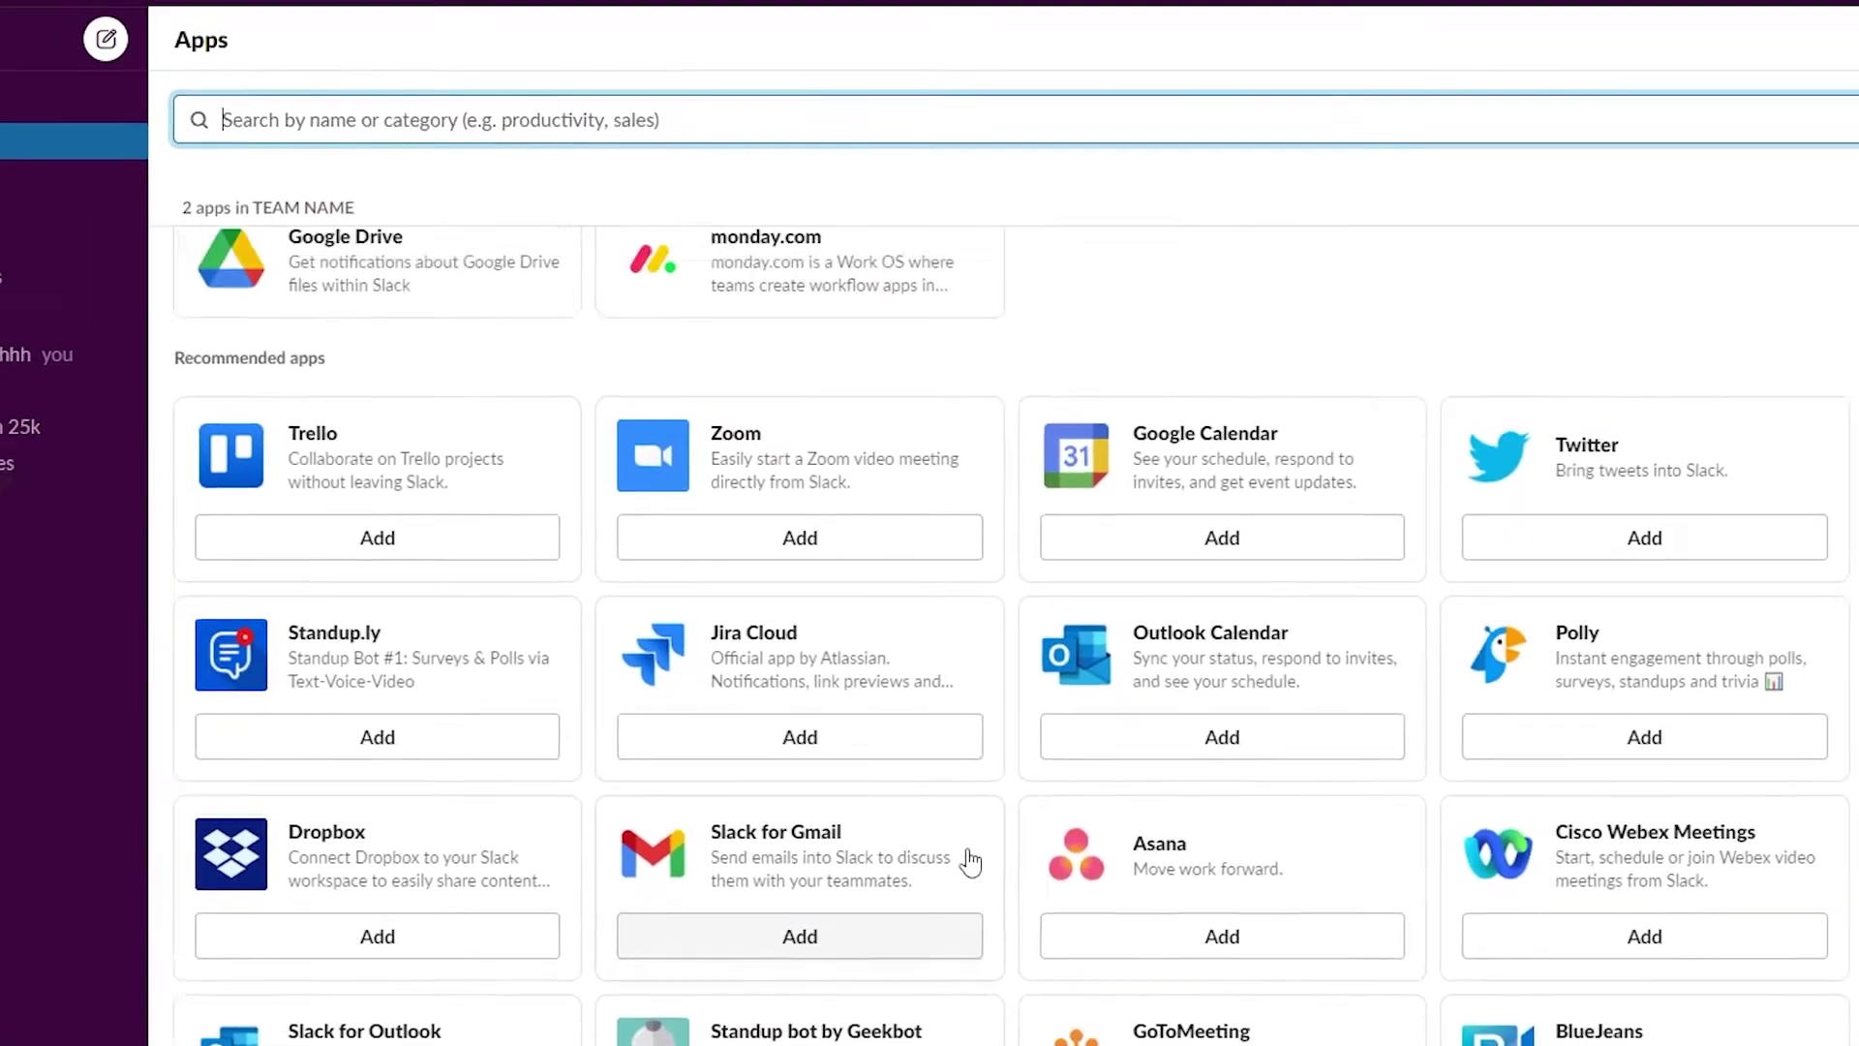
{"action": "scroll", "coordinate": [969, 860], "scroll_direction": "up", "scroll_amount": 3}
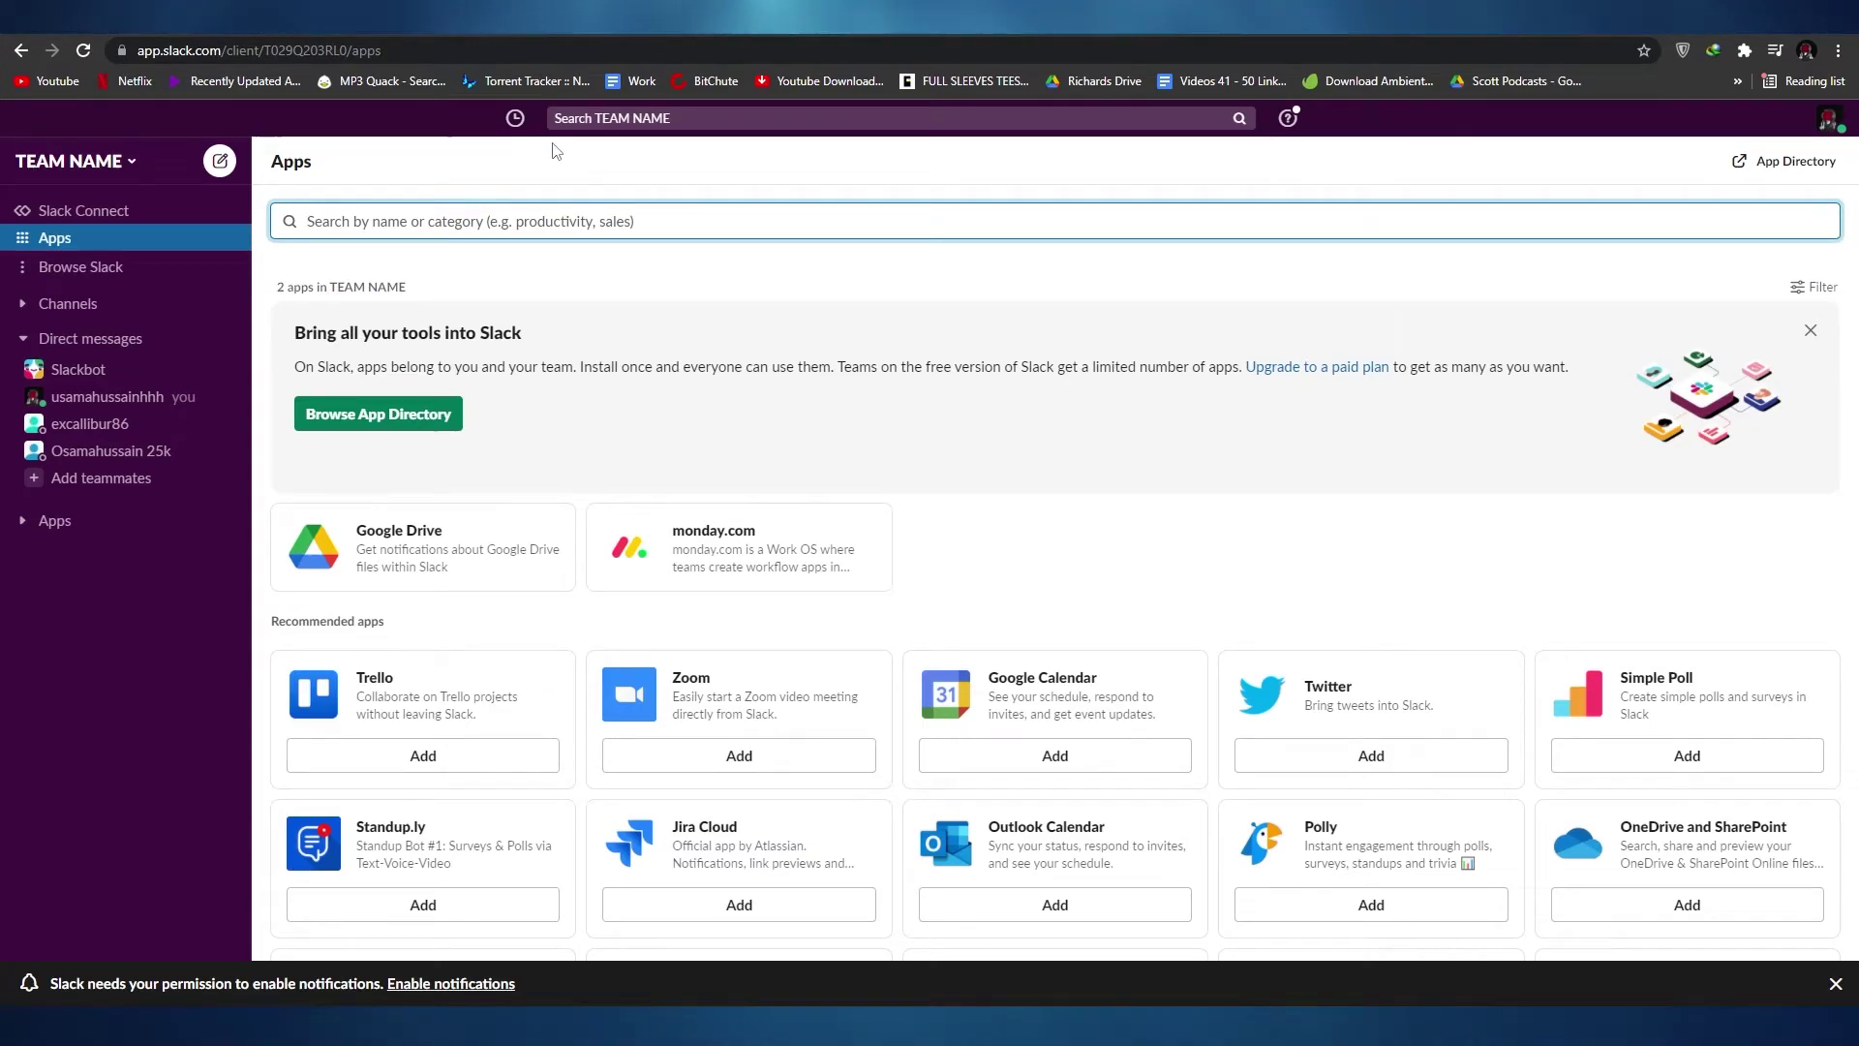
Search Slack's apps for monday, add monday.com to the workspace and authorize the integration in both Slack and monday.com.
{"action": "type", "text": "monday"}
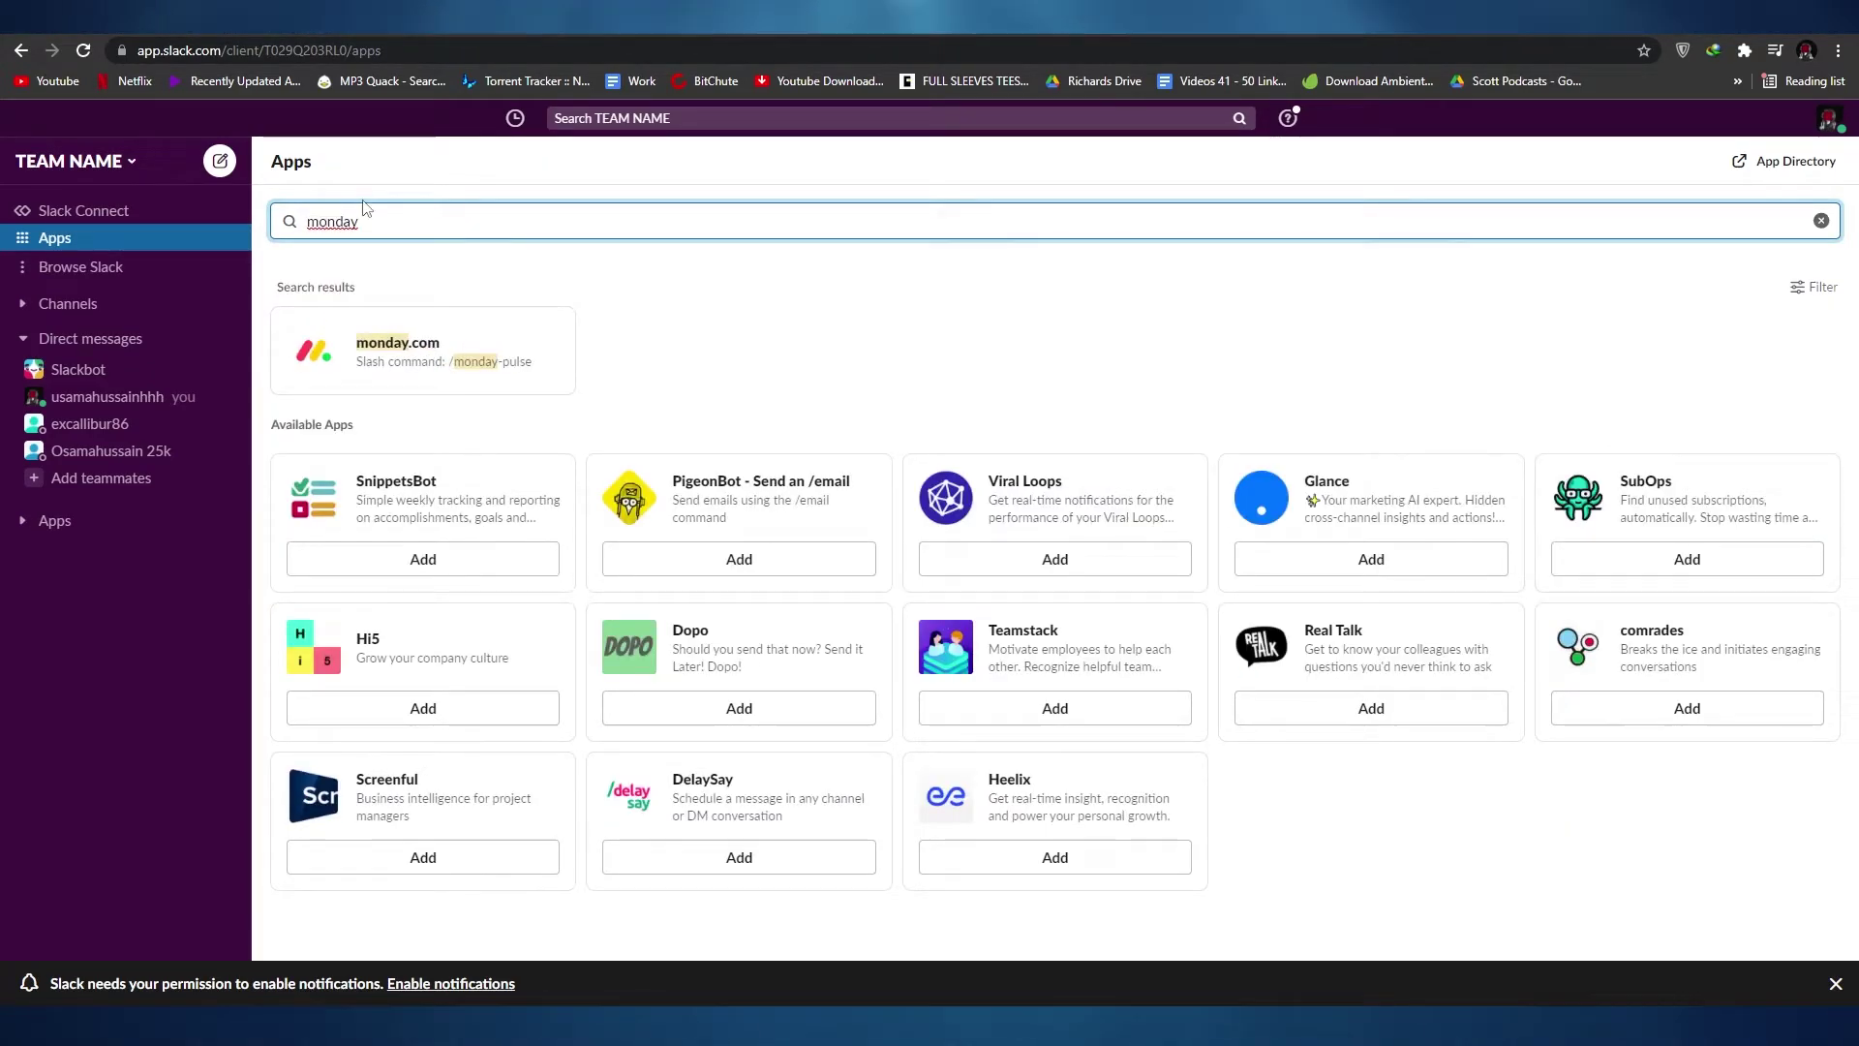
{"action": "left_click", "coordinate": [1818, 224]}
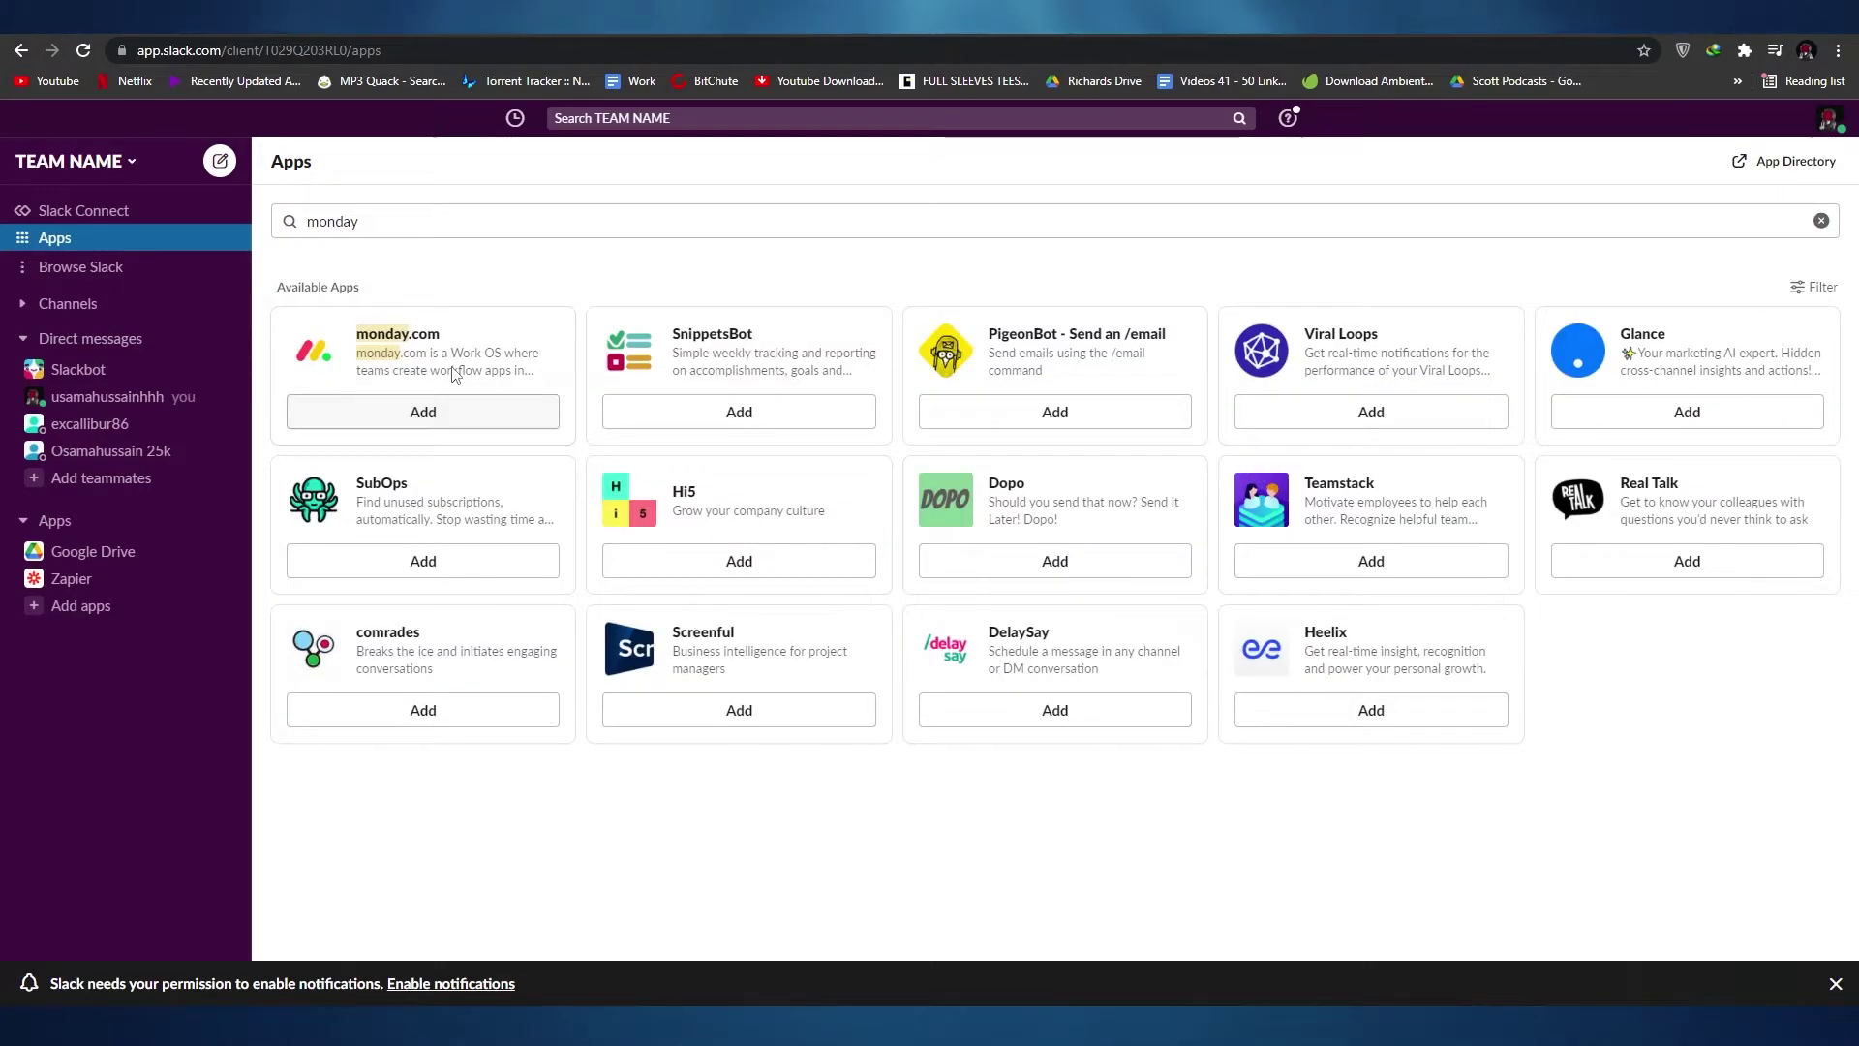
{"action": "left_click", "coordinate": [455, 373]}
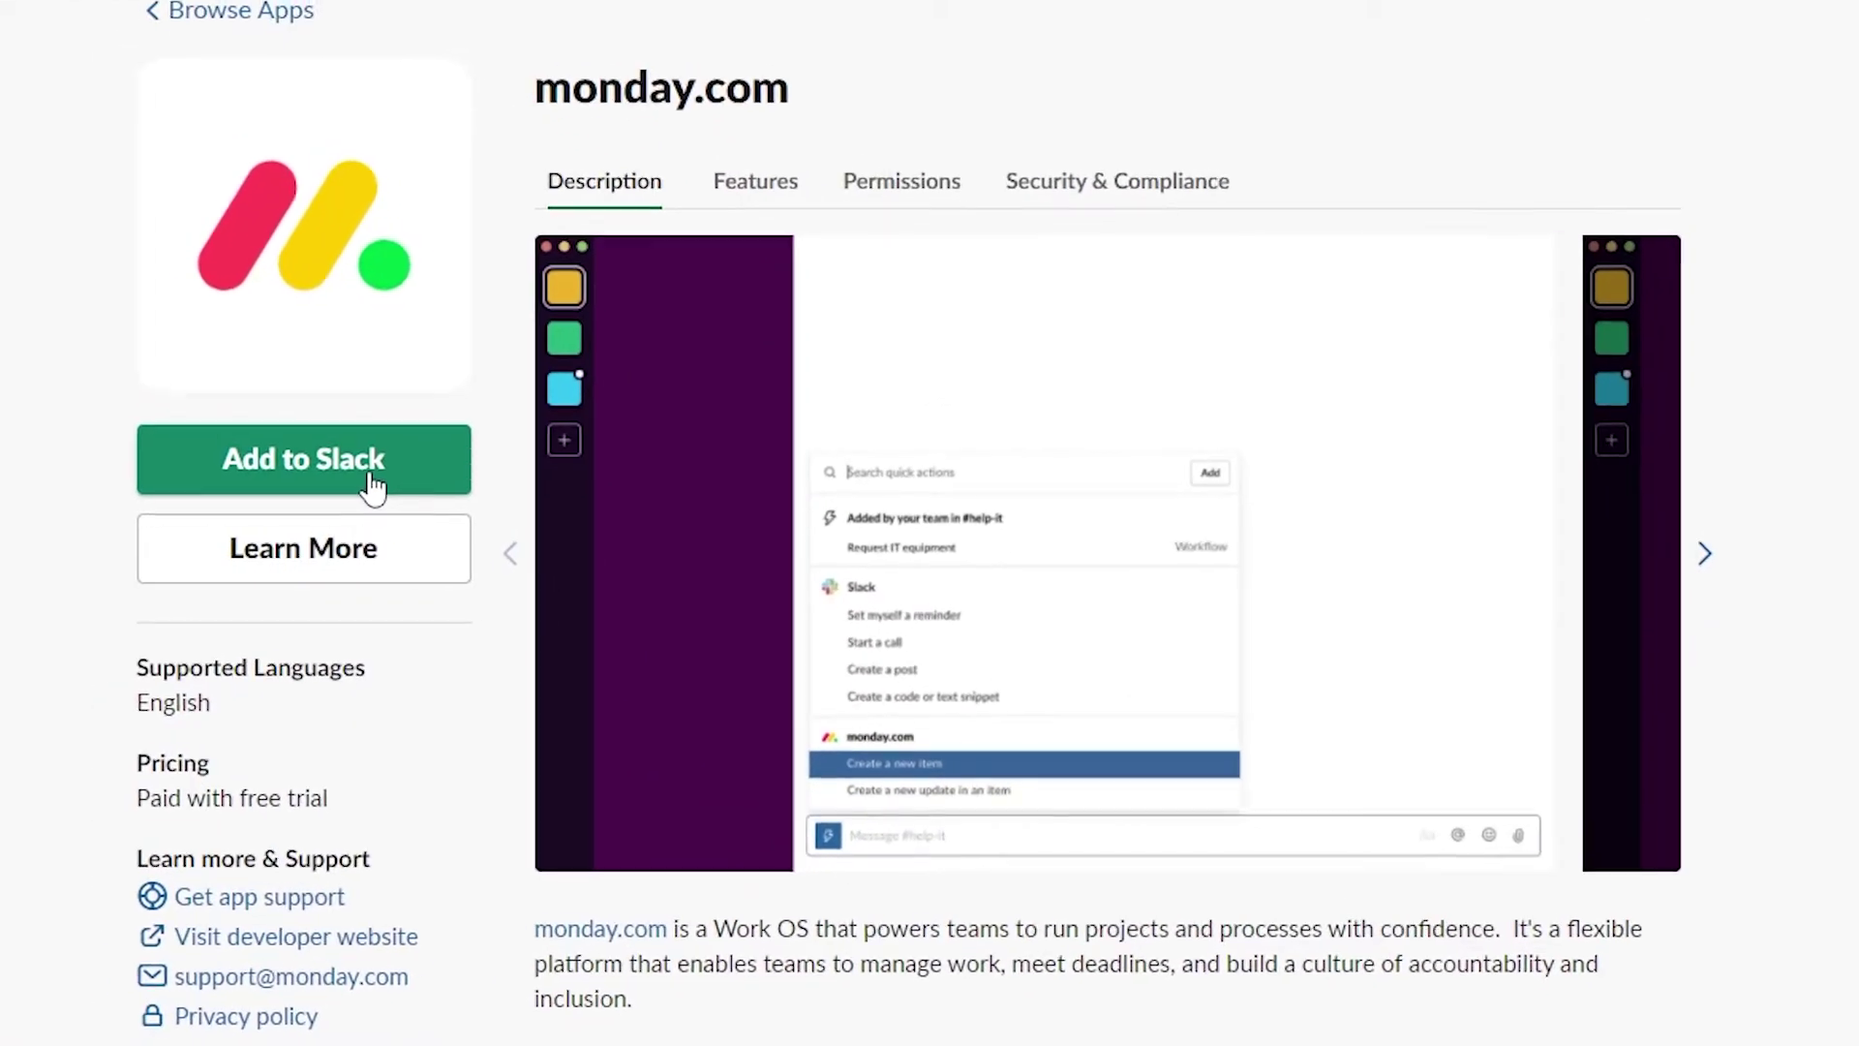
{"action": "left_click", "coordinate": [372, 484]}
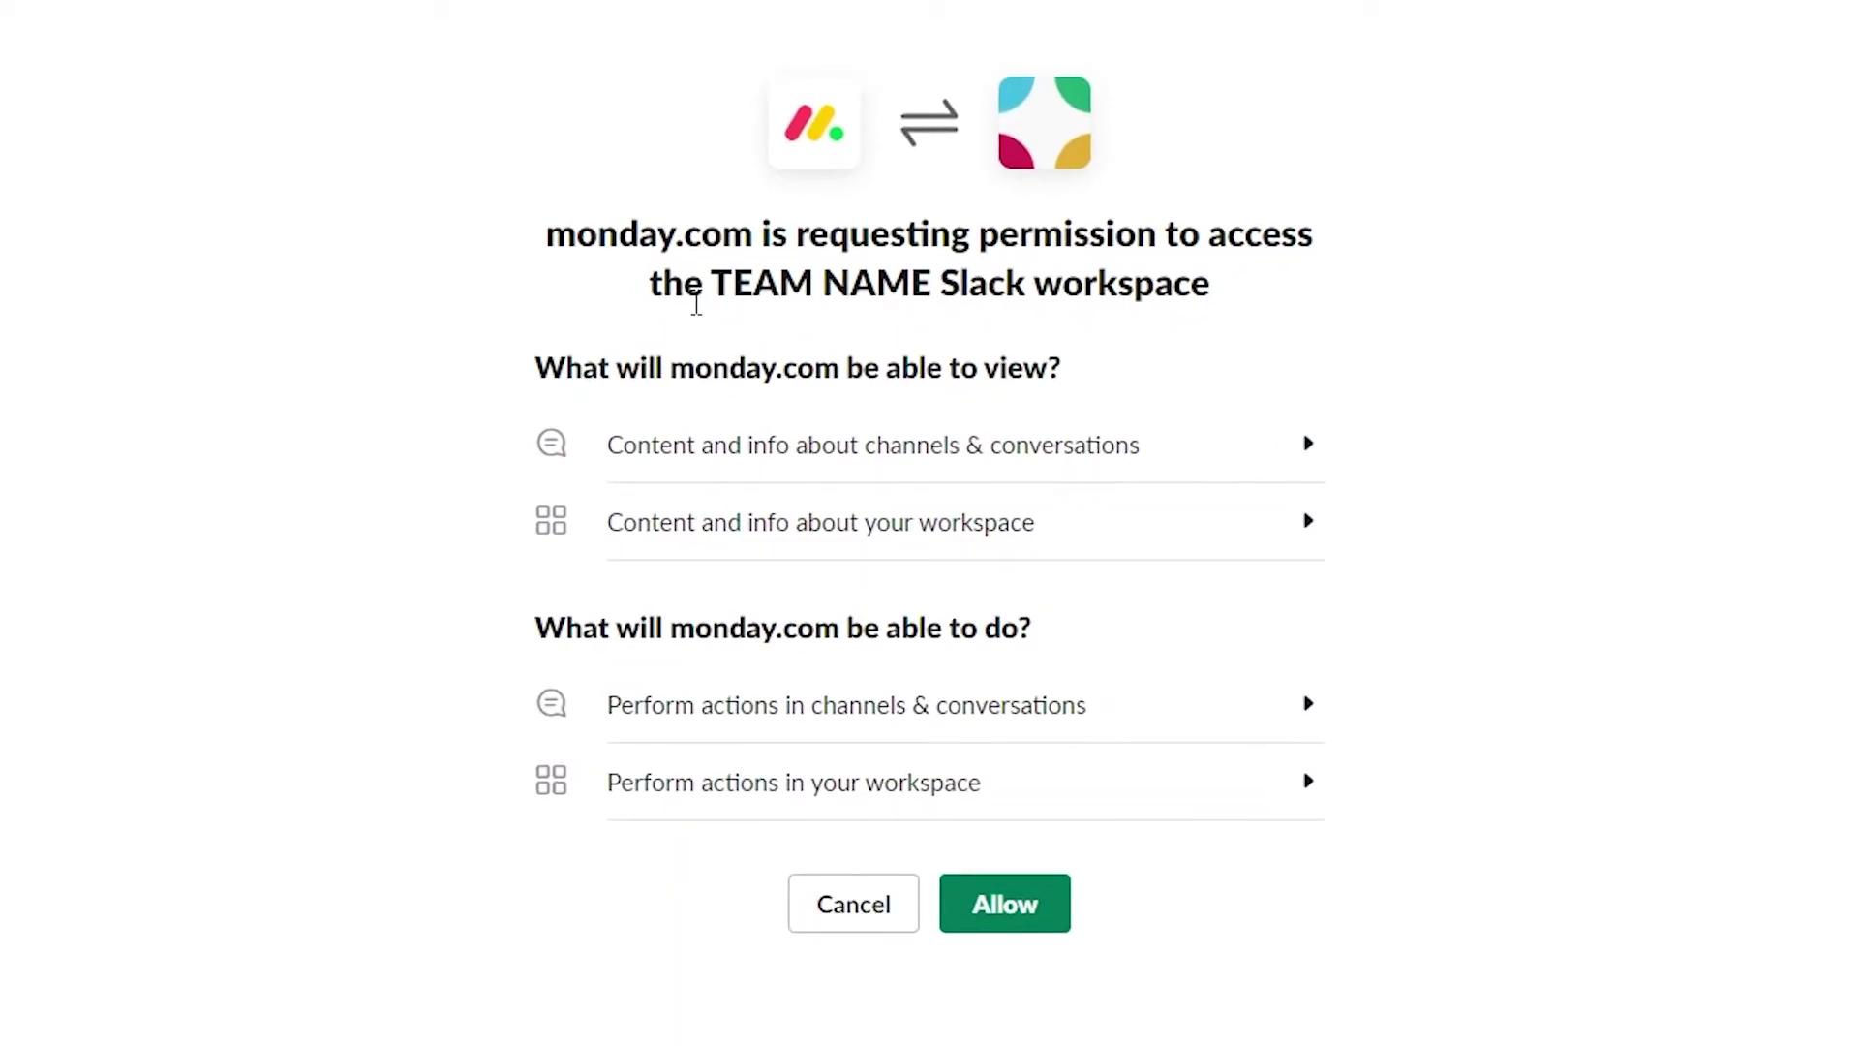
{"action": "left_click", "coordinate": [1007, 905]}
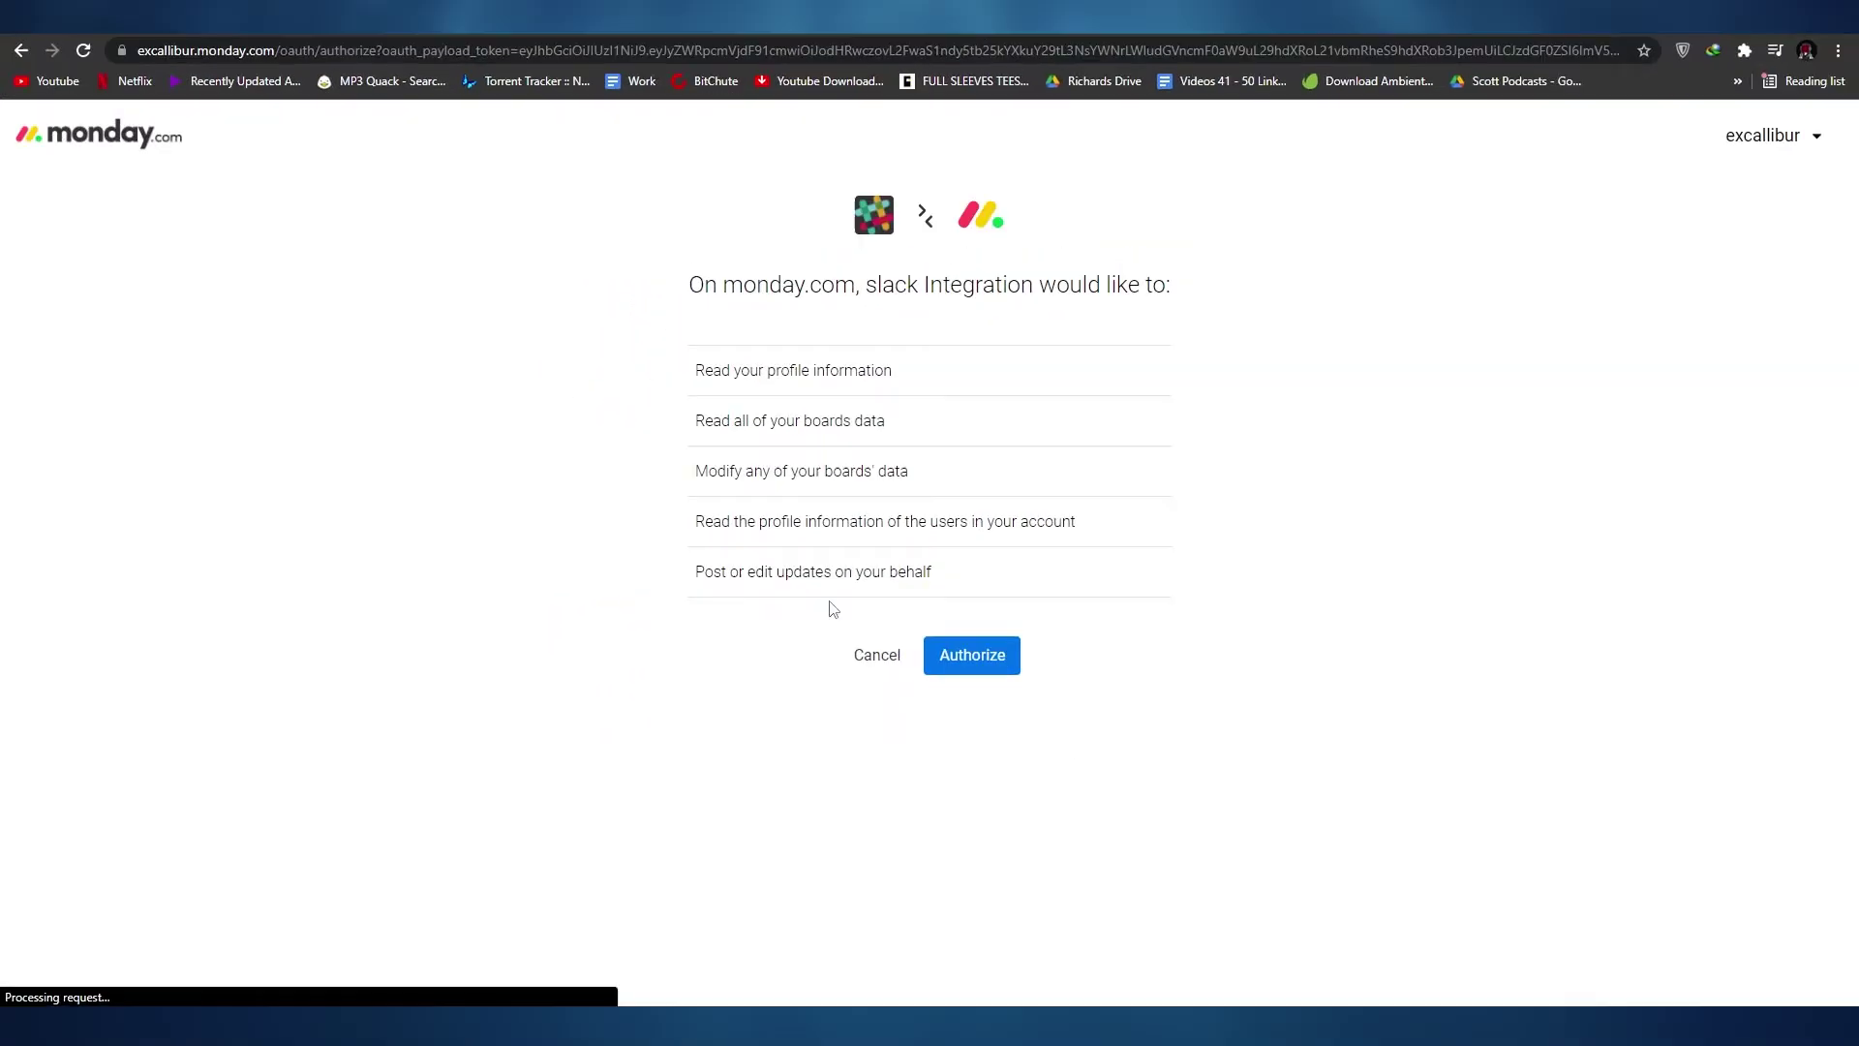
{"action": "left_click", "coordinate": [969, 662]}
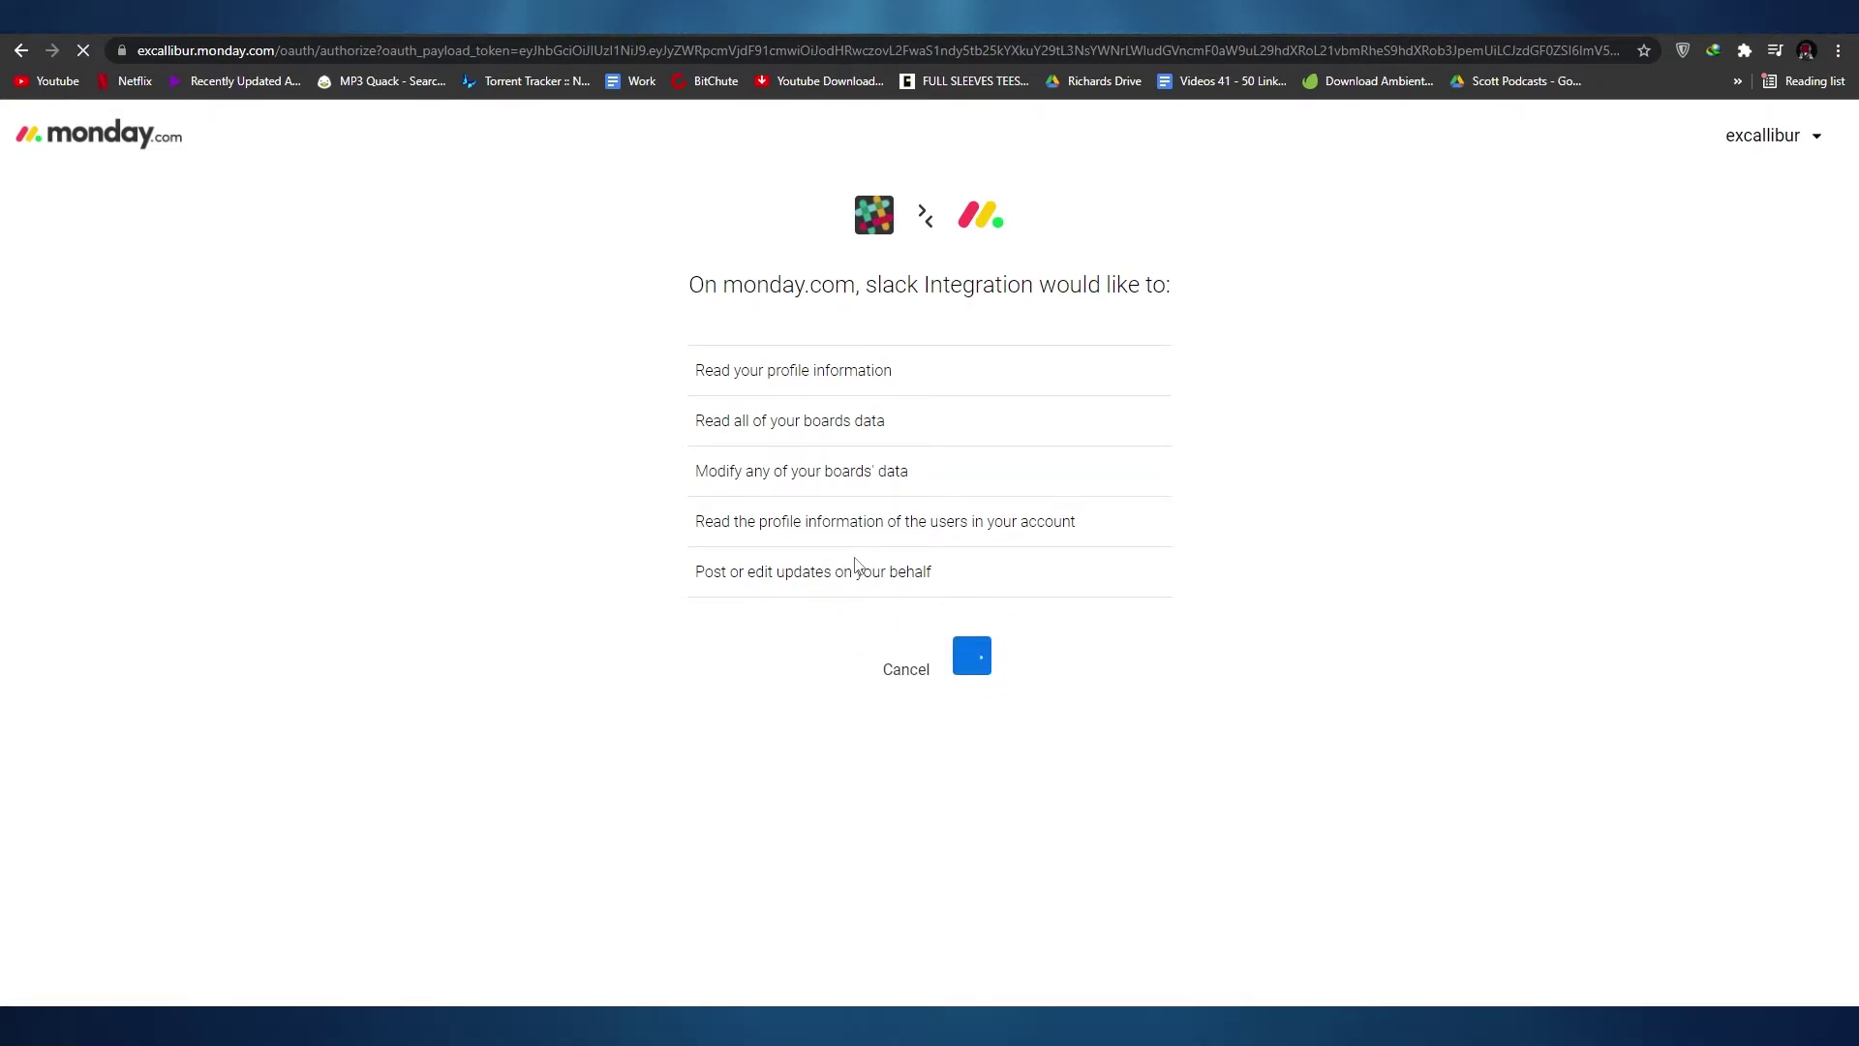
{"action": "scroll", "coordinate": [864, 767], "scroll_direction": "down", "scroll_amount": 3}
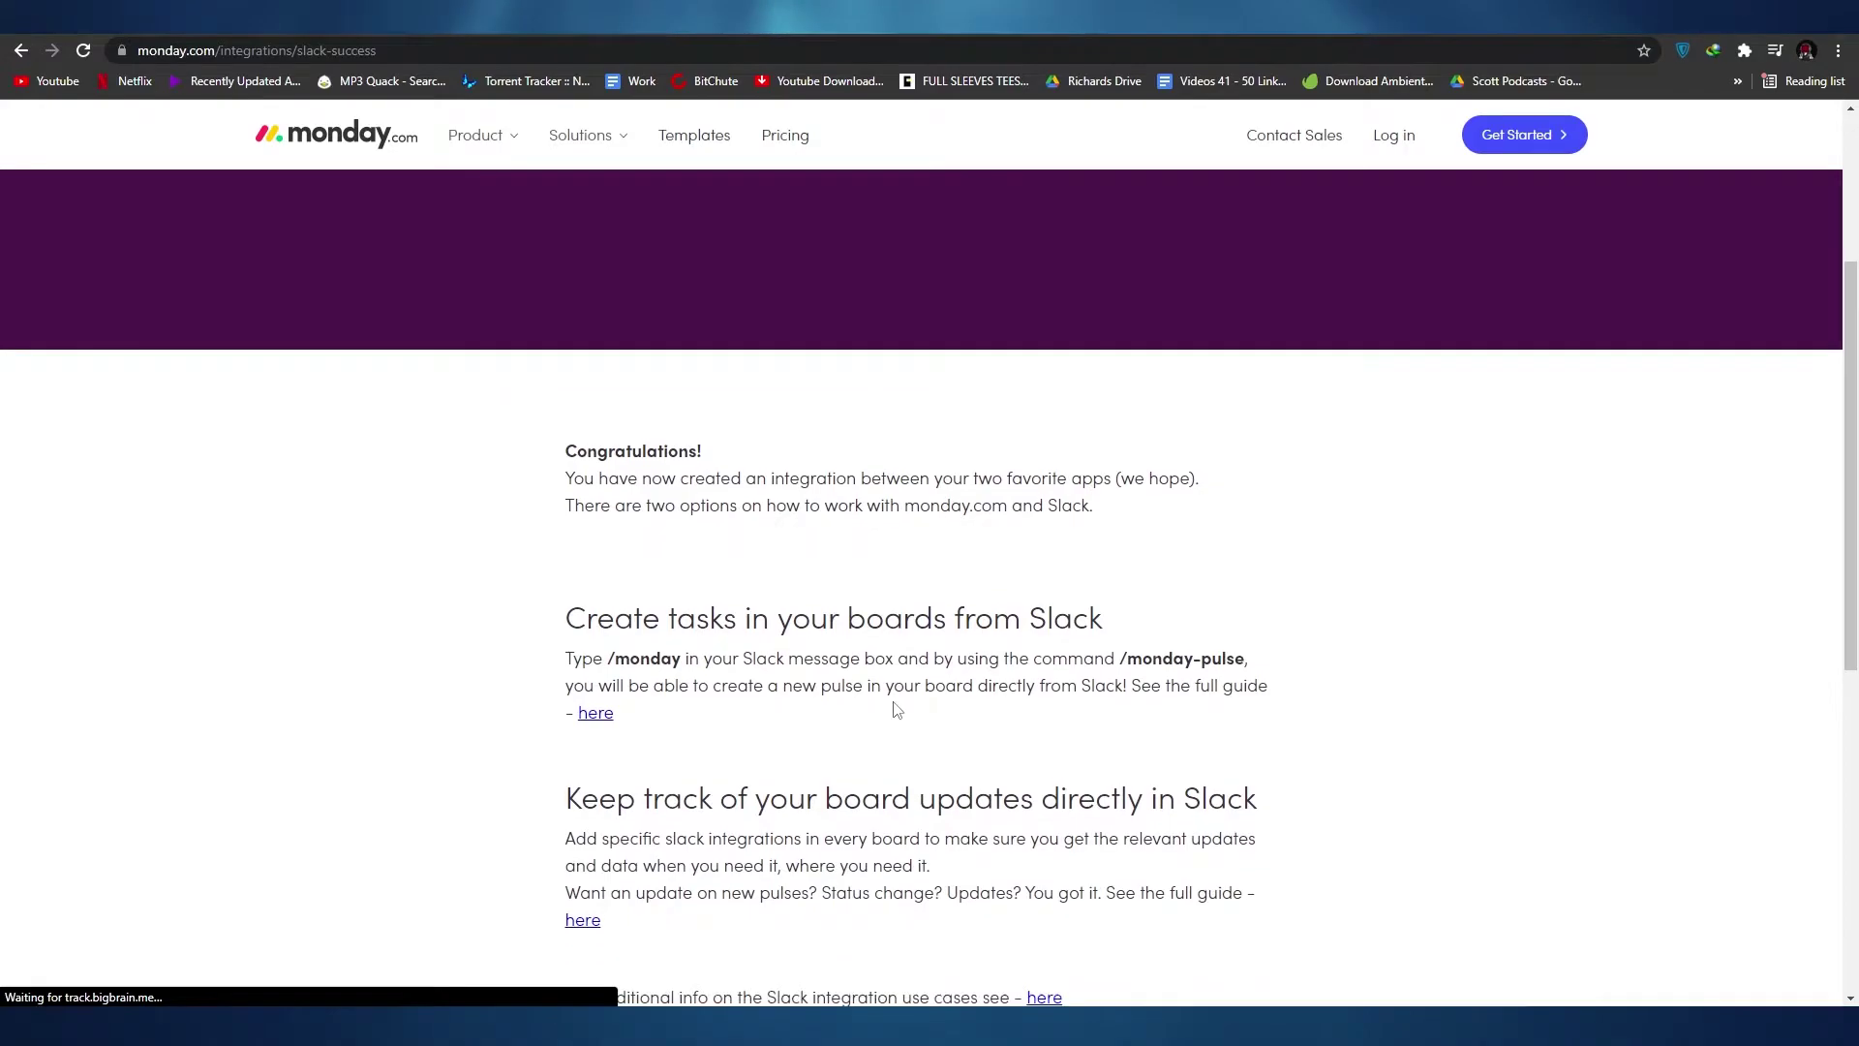
{"action": "scroll", "coordinate": [892, 707], "scroll_direction": "up", "scroll_amount": 4}
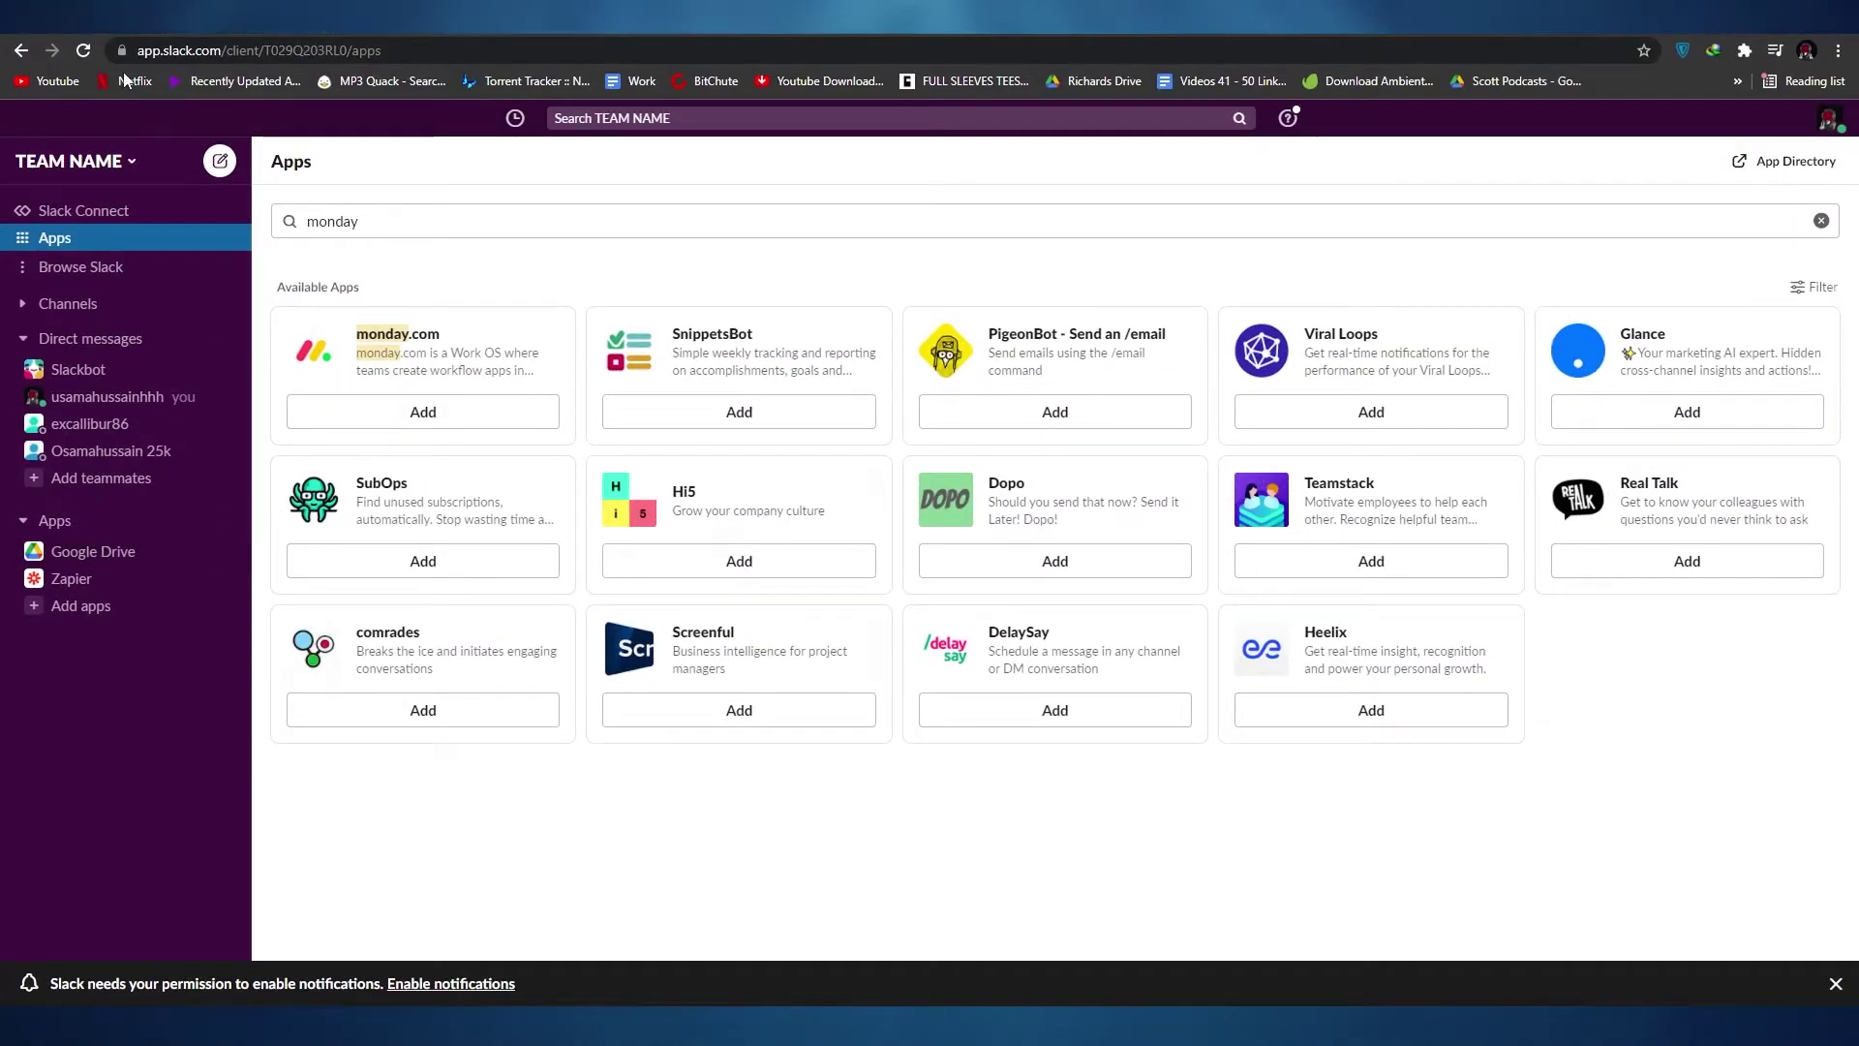
Reload the Slack workspace and open the monday.com app's conversation.
{"action": "left_click", "coordinate": [82, 51]}
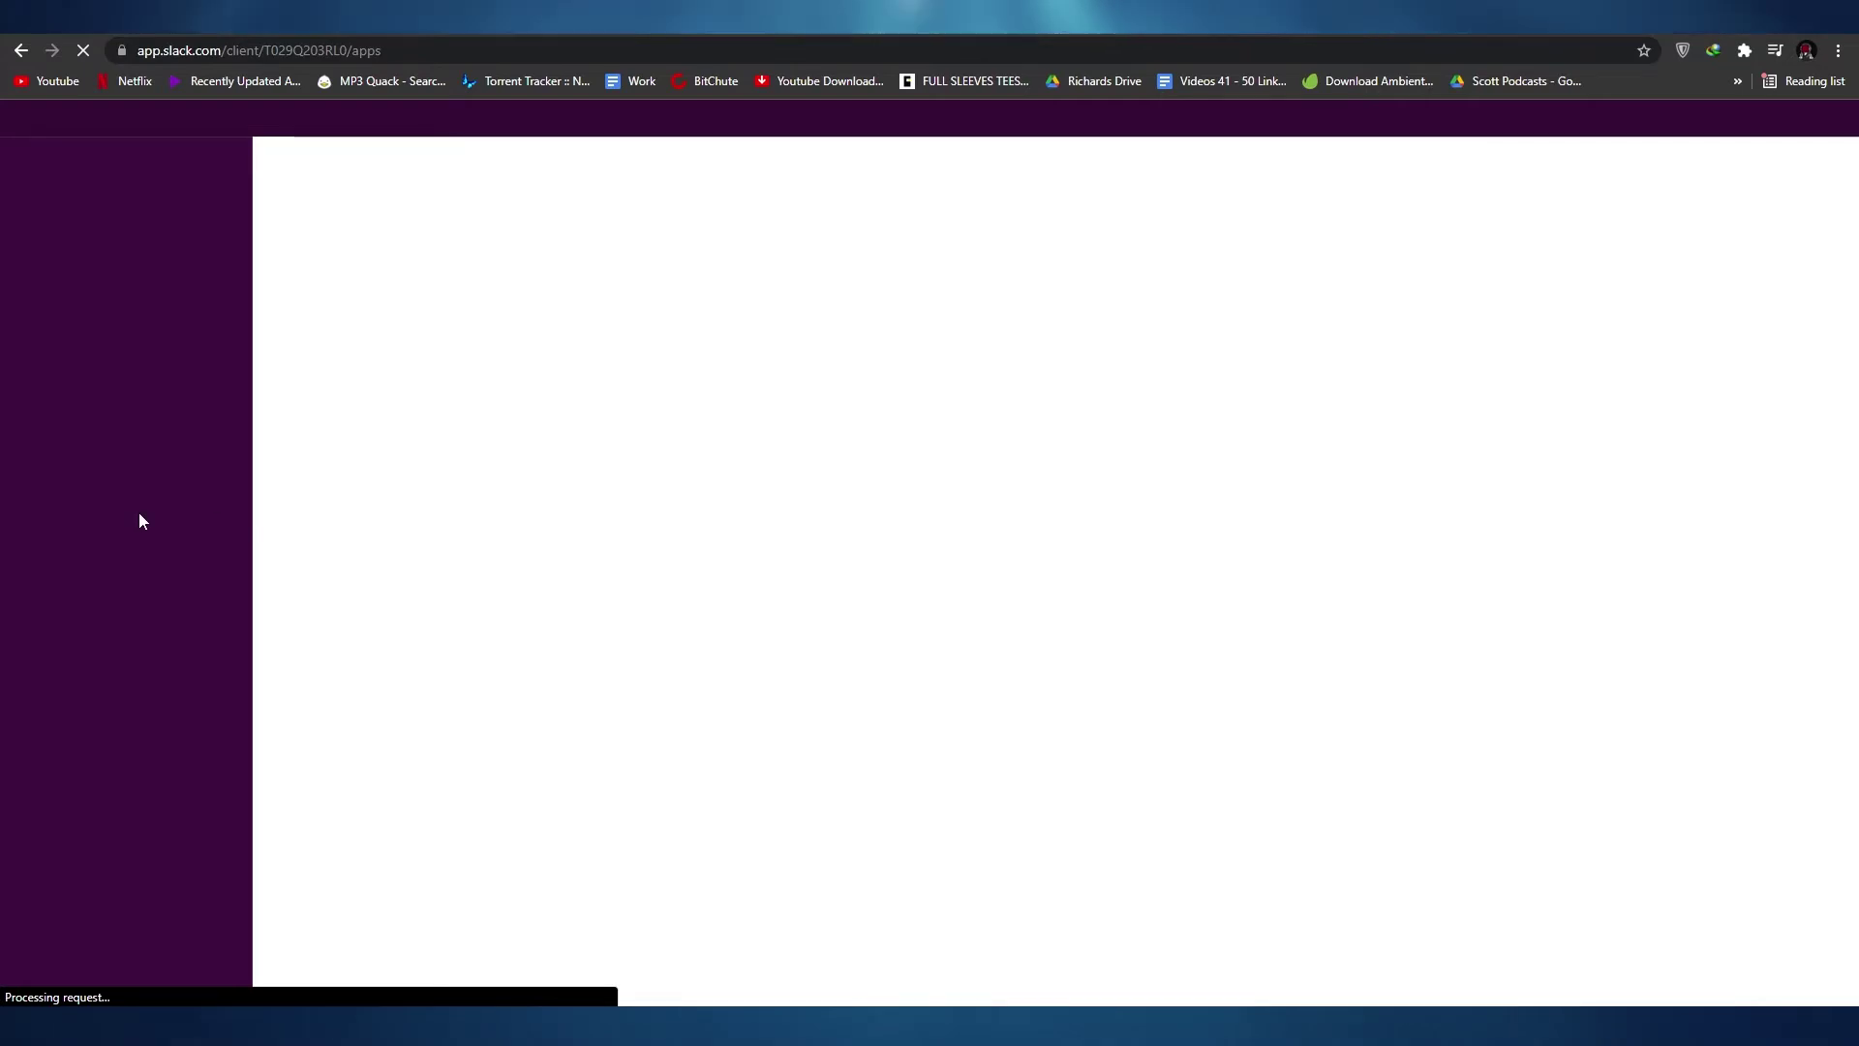
{"action": "left_click", "coordinate": [987, 553]}
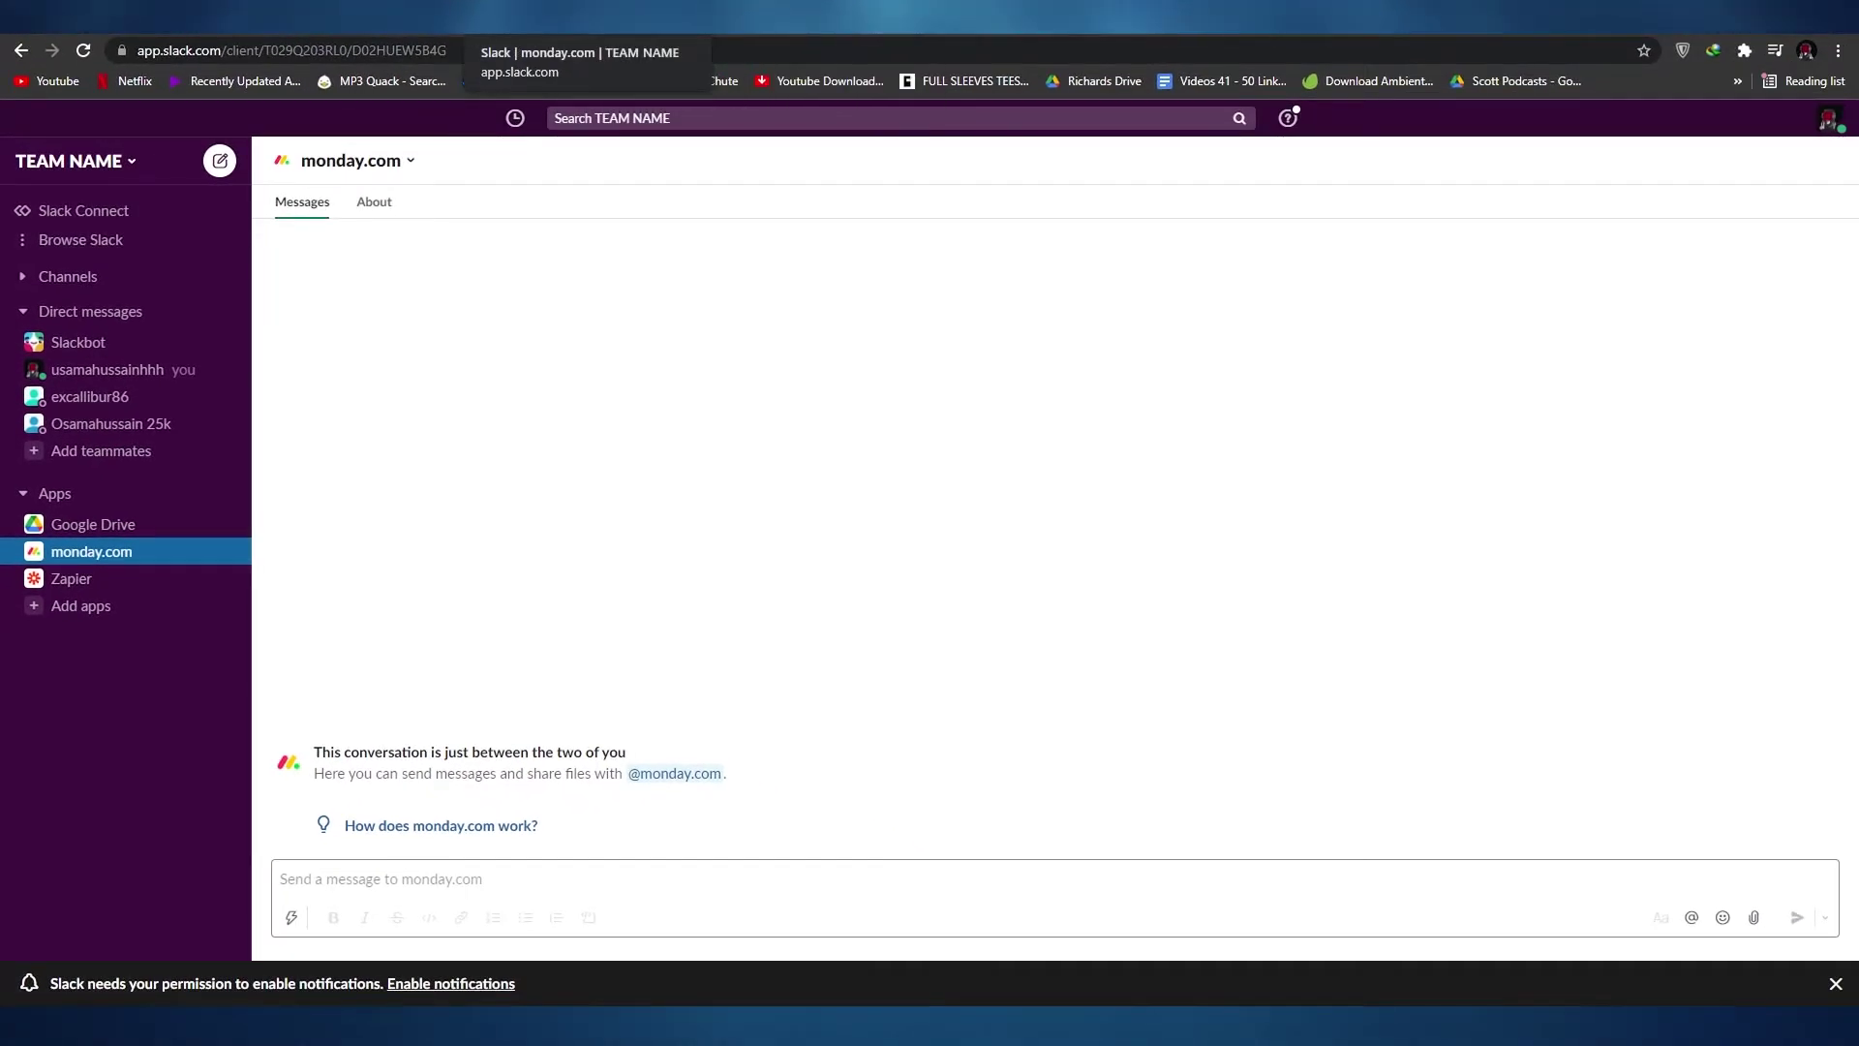
Switch to the Zapier dashboard and look through the workflow creator and the recommended workflows.
{"action": "left_click", "coordinate": [775, 18]}
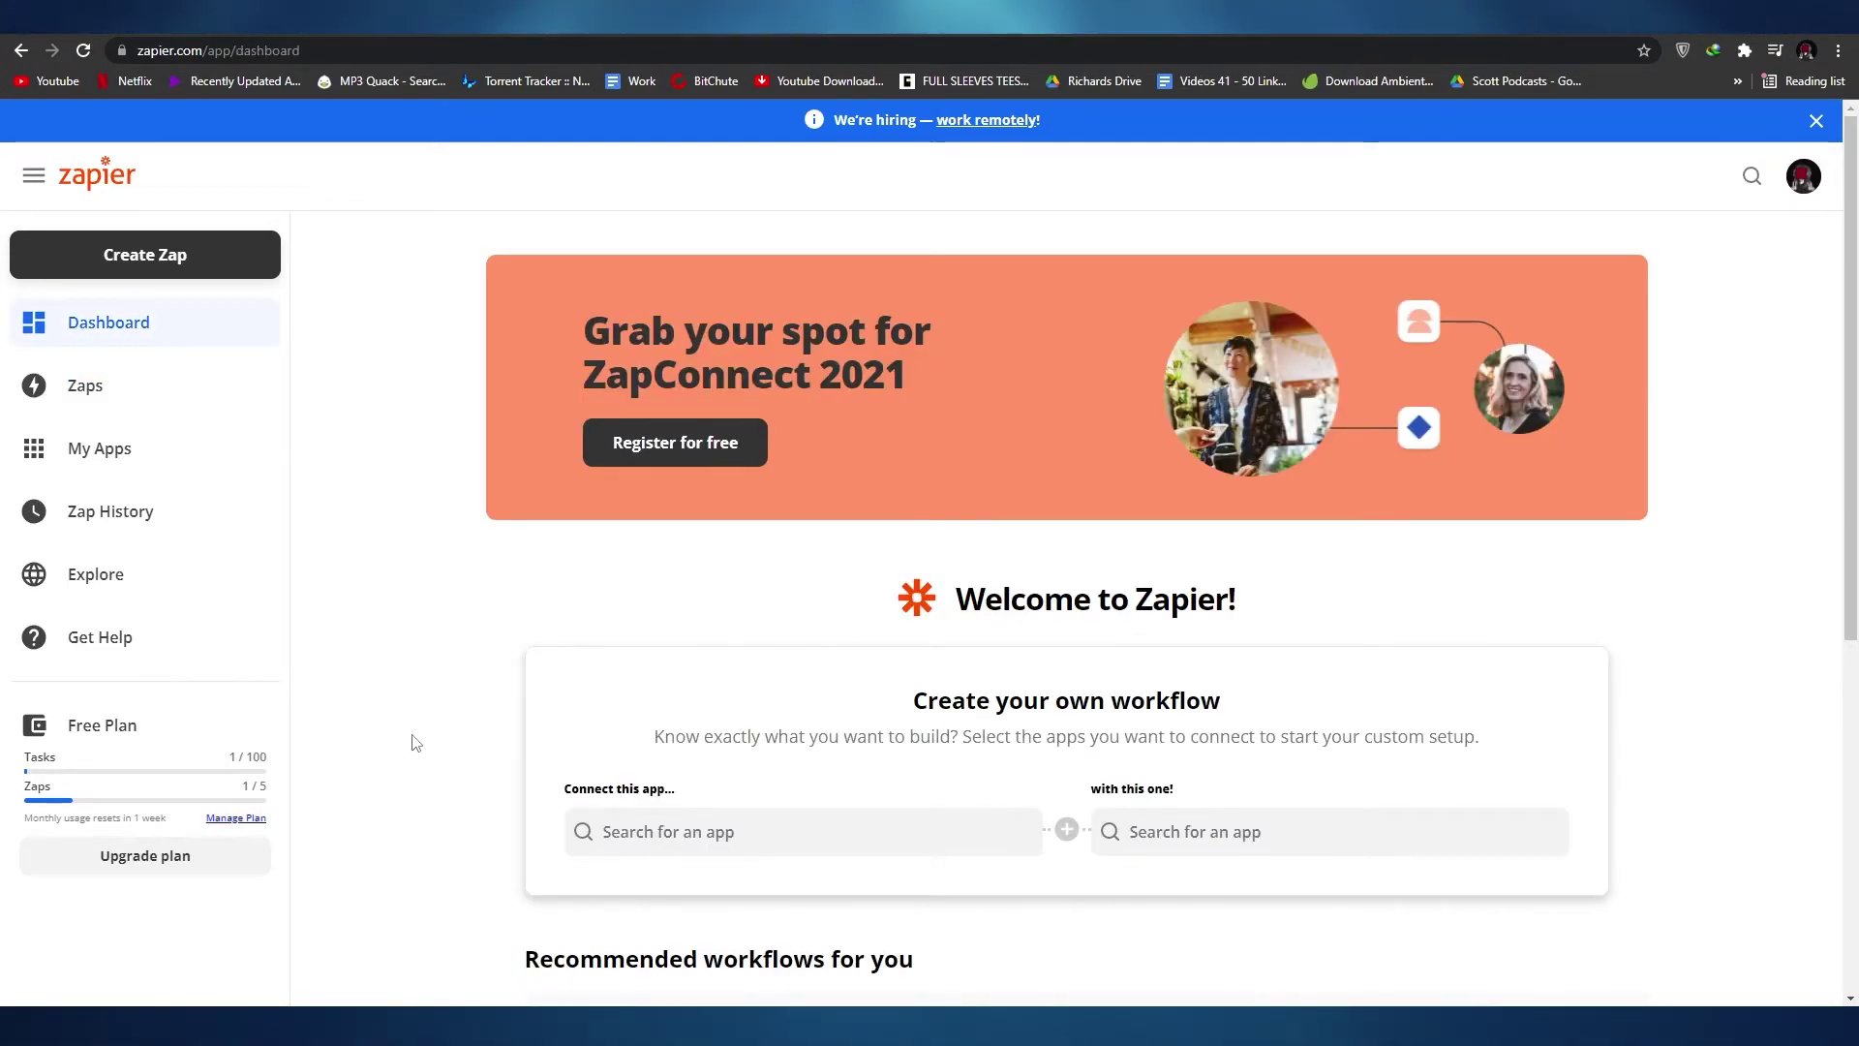
{"action": "scroll", "coordinate": [426, 765], "scroll_direction": "down", "scroll_amount": 6}
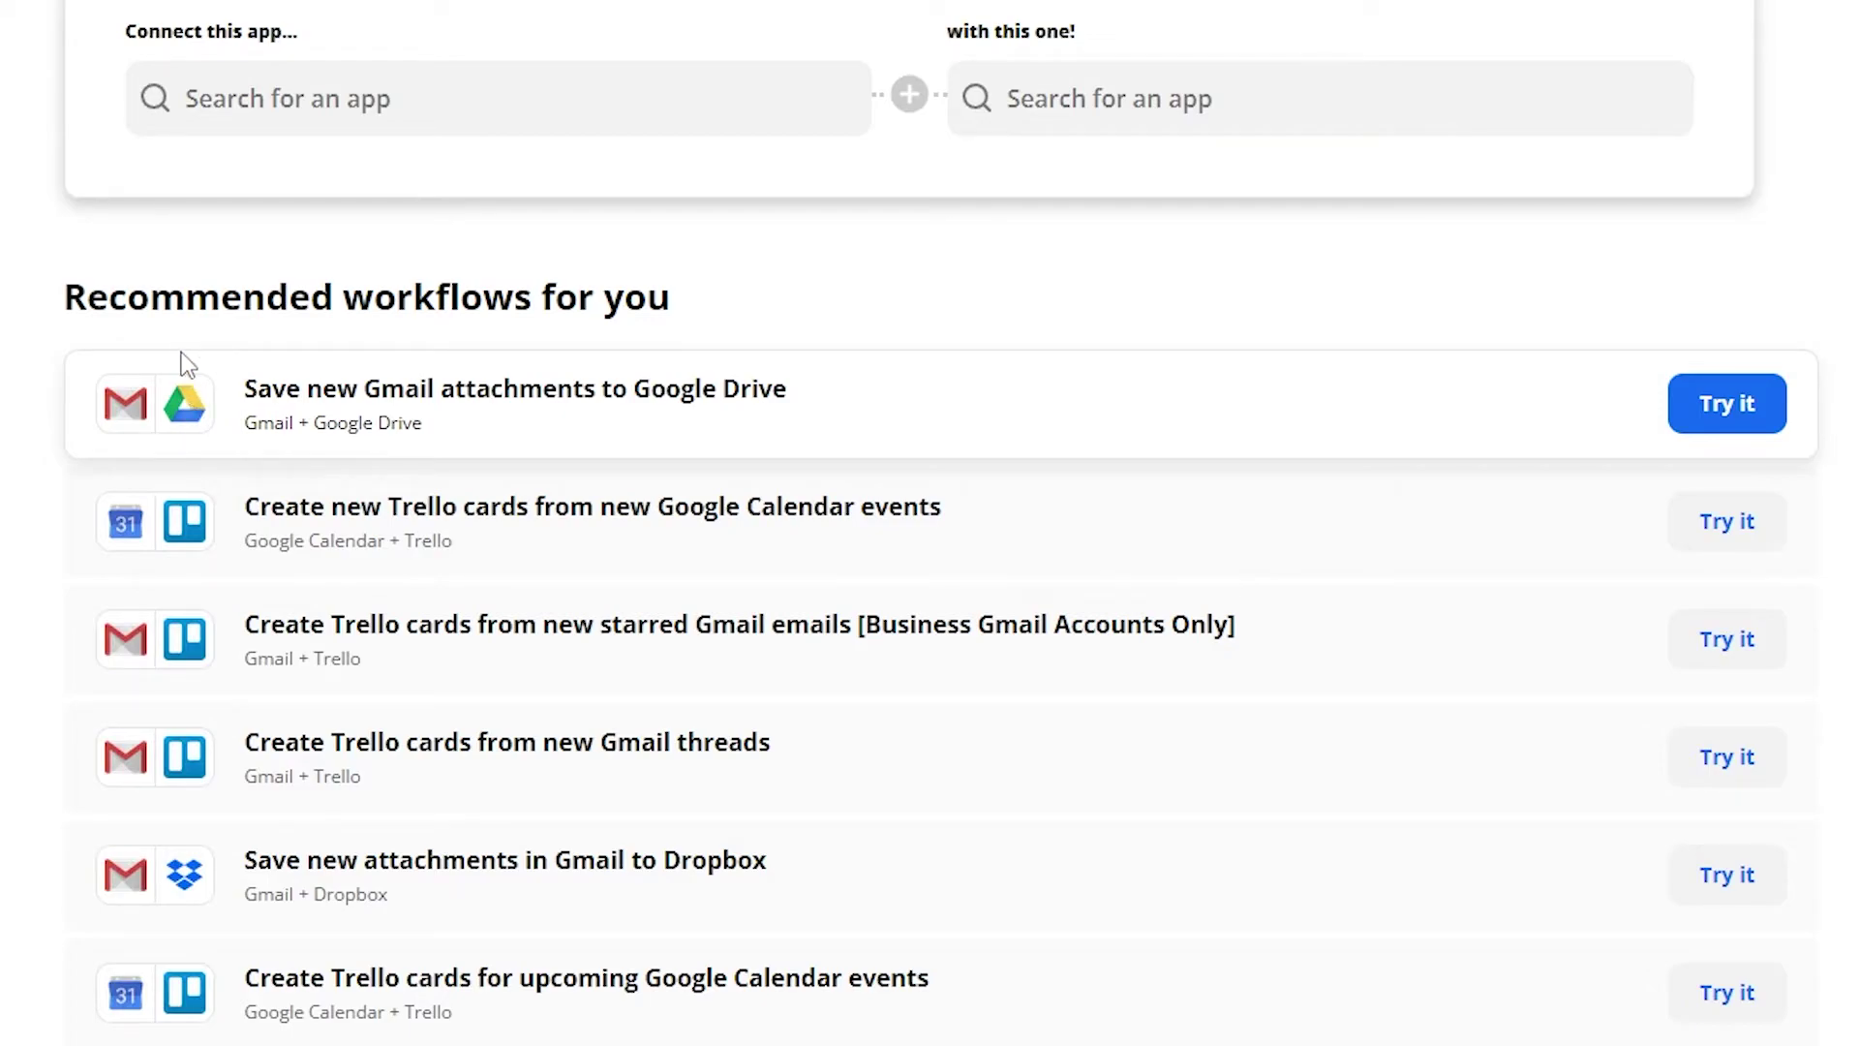
{"action": "scroll", "coordinate": [222, 542], "scroll_direction": "up", "scroll_amount": 5}
{"action": "scroll", "coordinate": [290, 822], "scroll_direction": "down", "scroll_amount": 3}
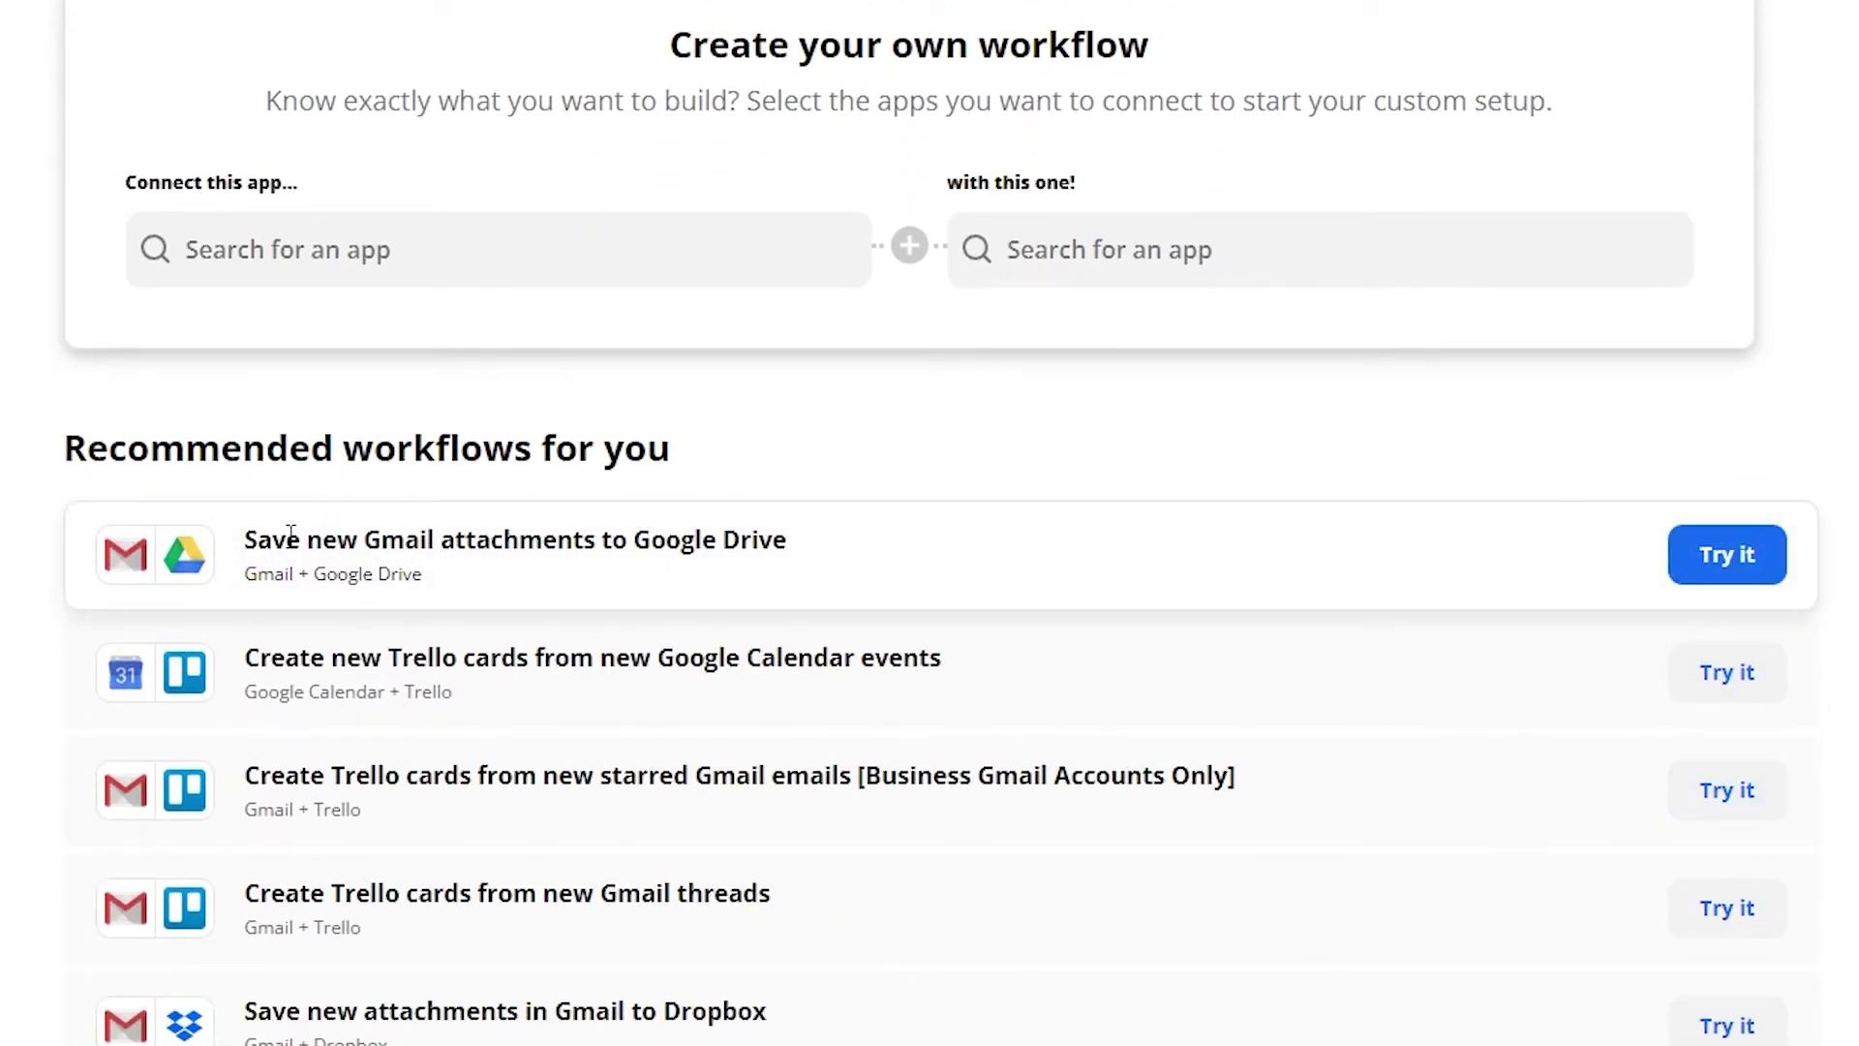
{"action": "scroll", "coordinate": [490, 726], "scroll_direction": "up", "scroll_amount": 3}
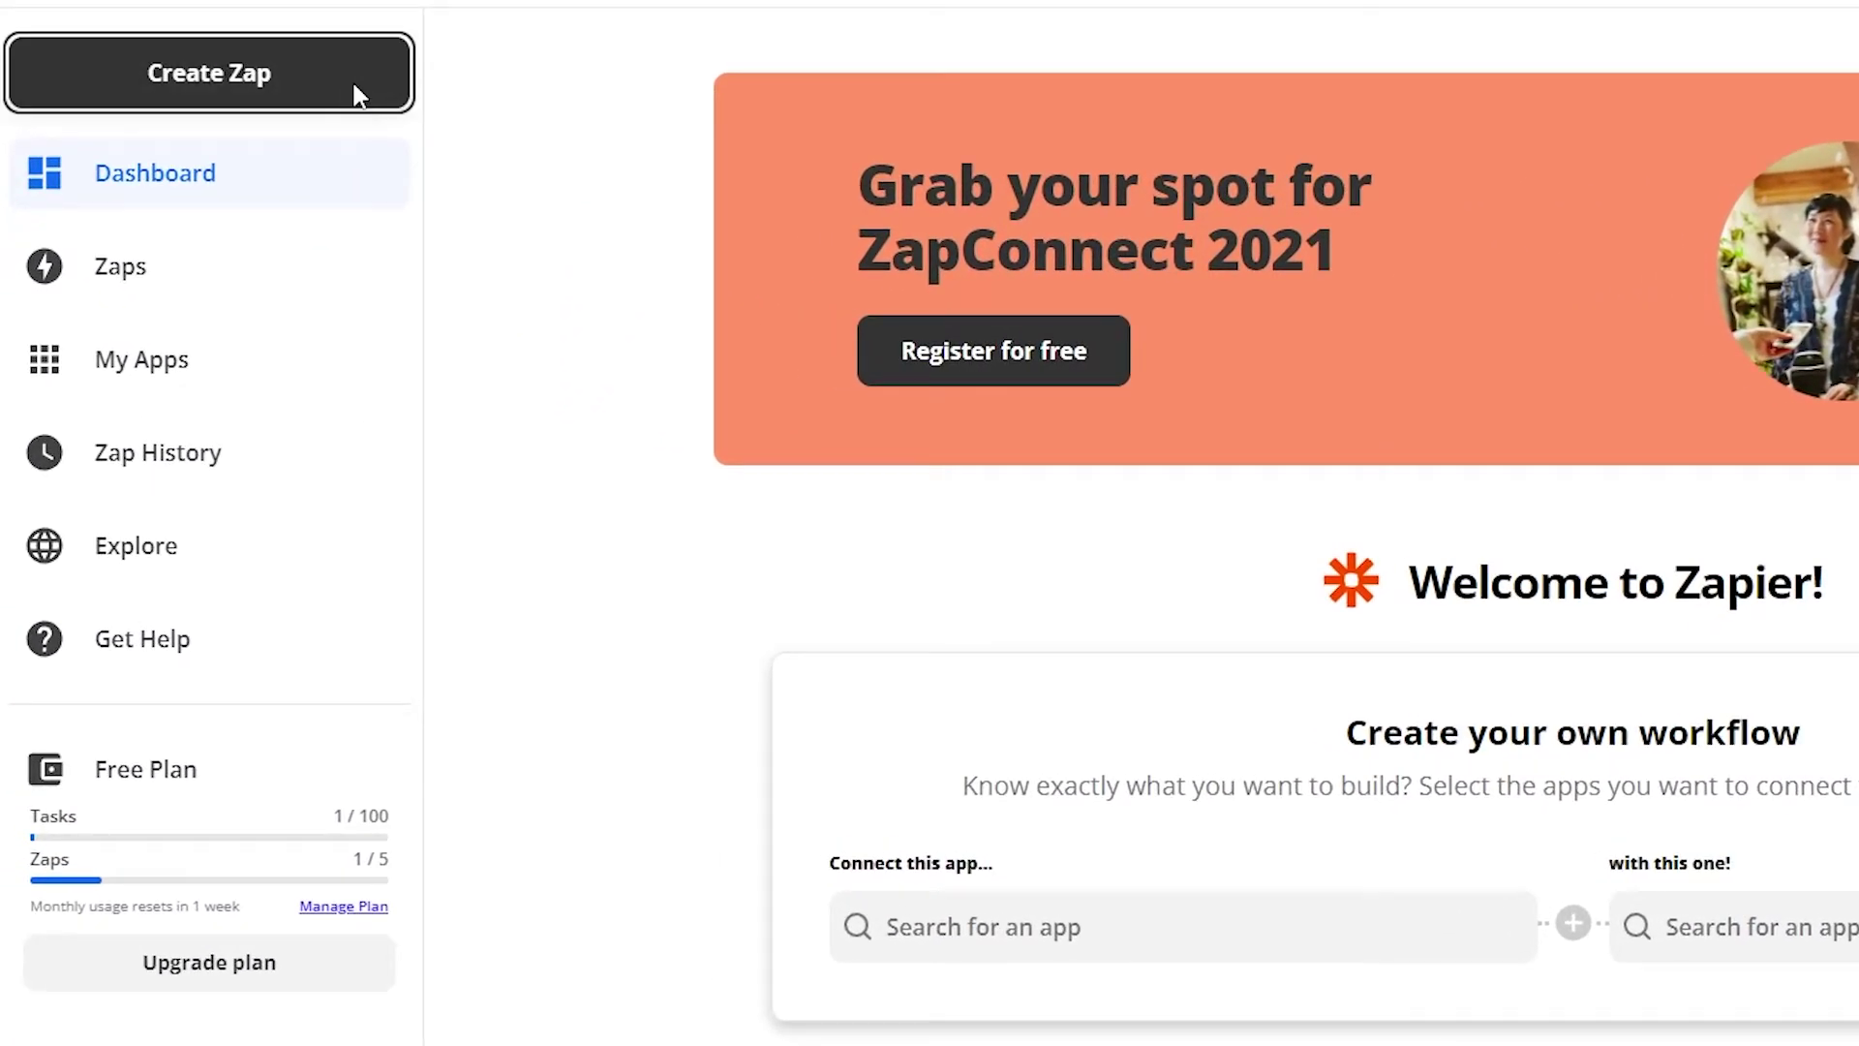
Create a new Zap triggered by Slack's New Public Message Posted Anywhere event.
{"action": "left_click", "coordinate": [348, 87]}
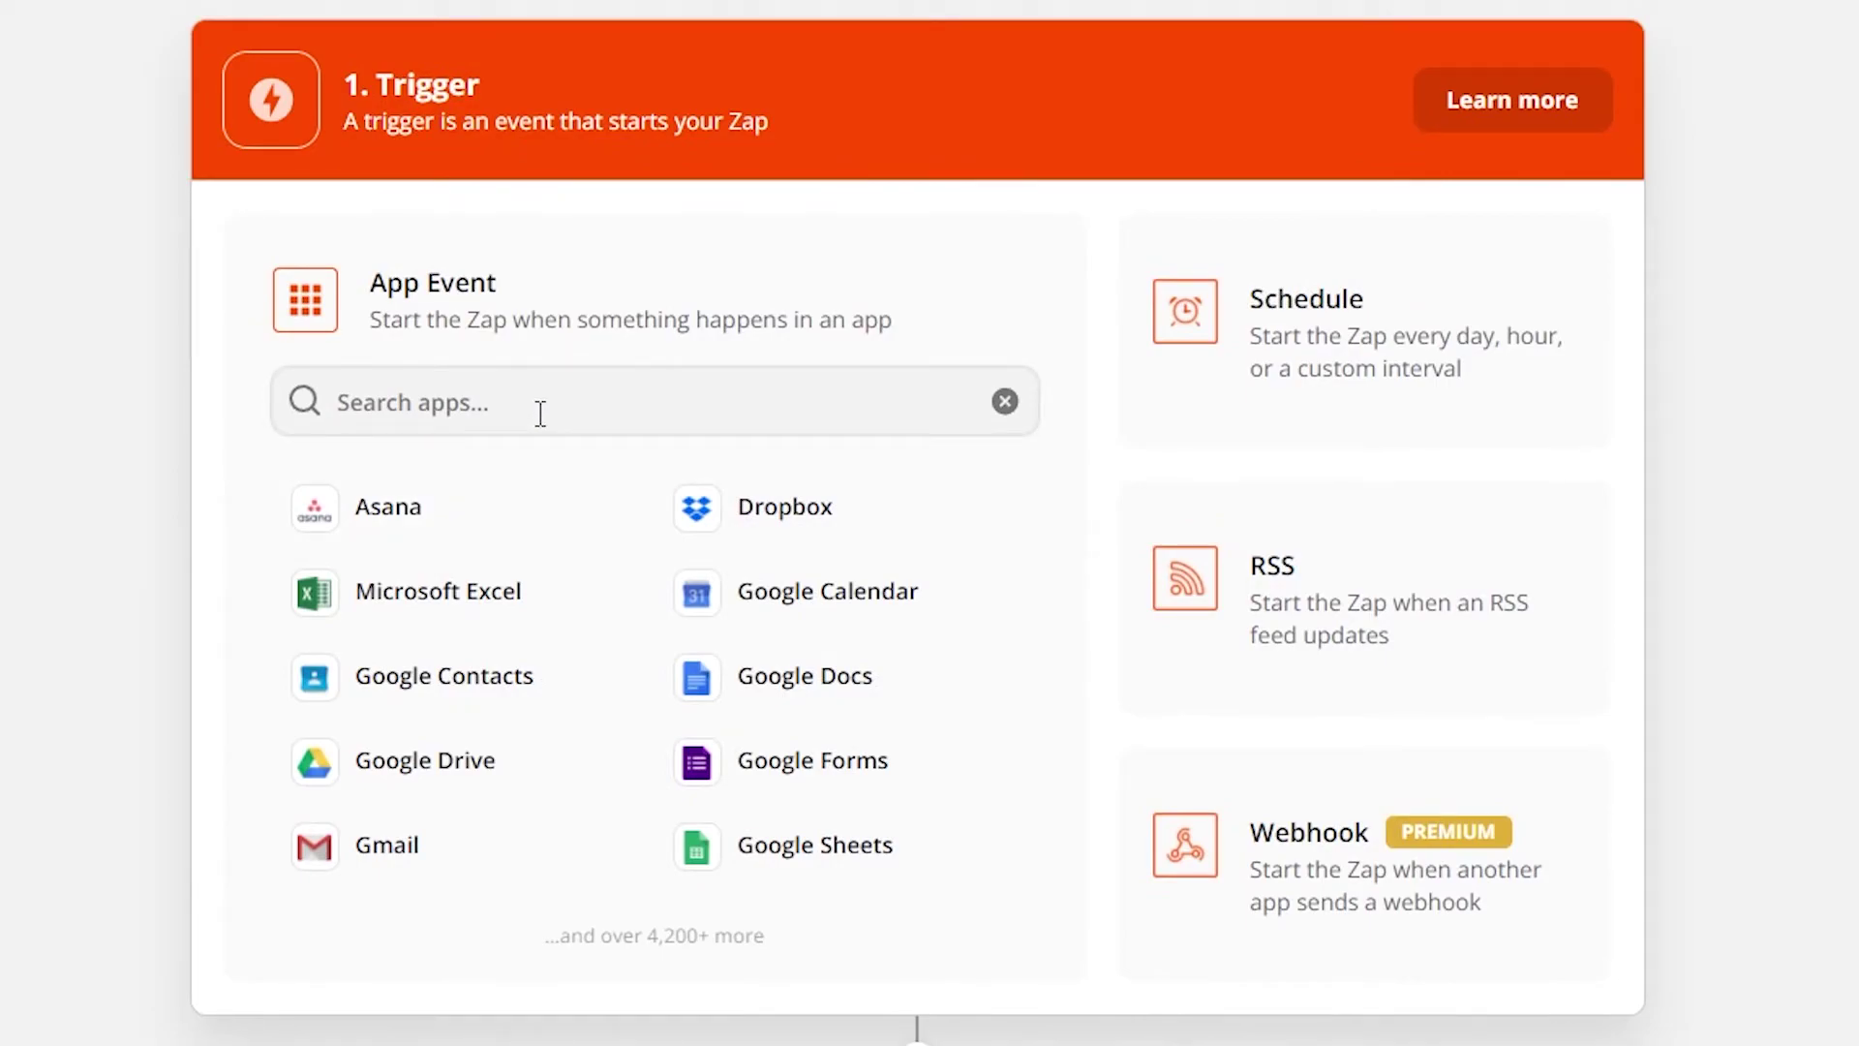
{"action": "left_click", "coordinate": [540, 413]}
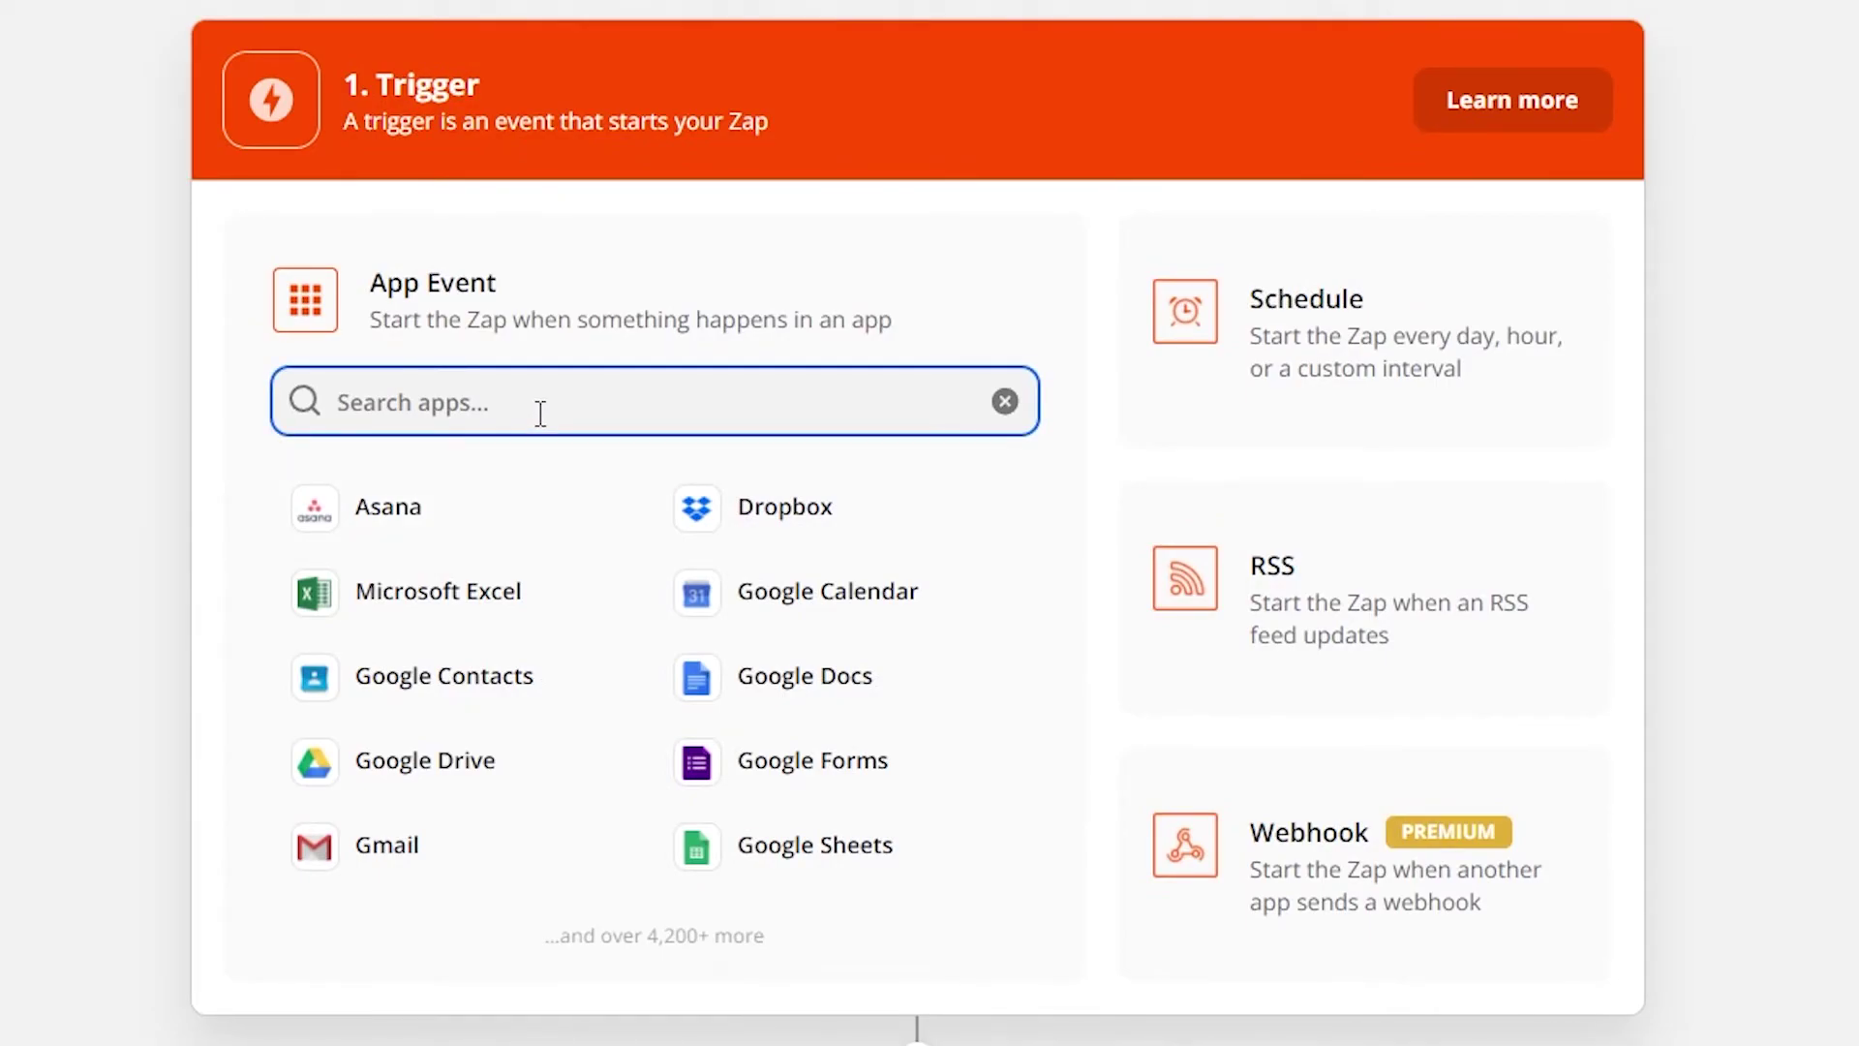
{"action": "type", "text": "sla"}
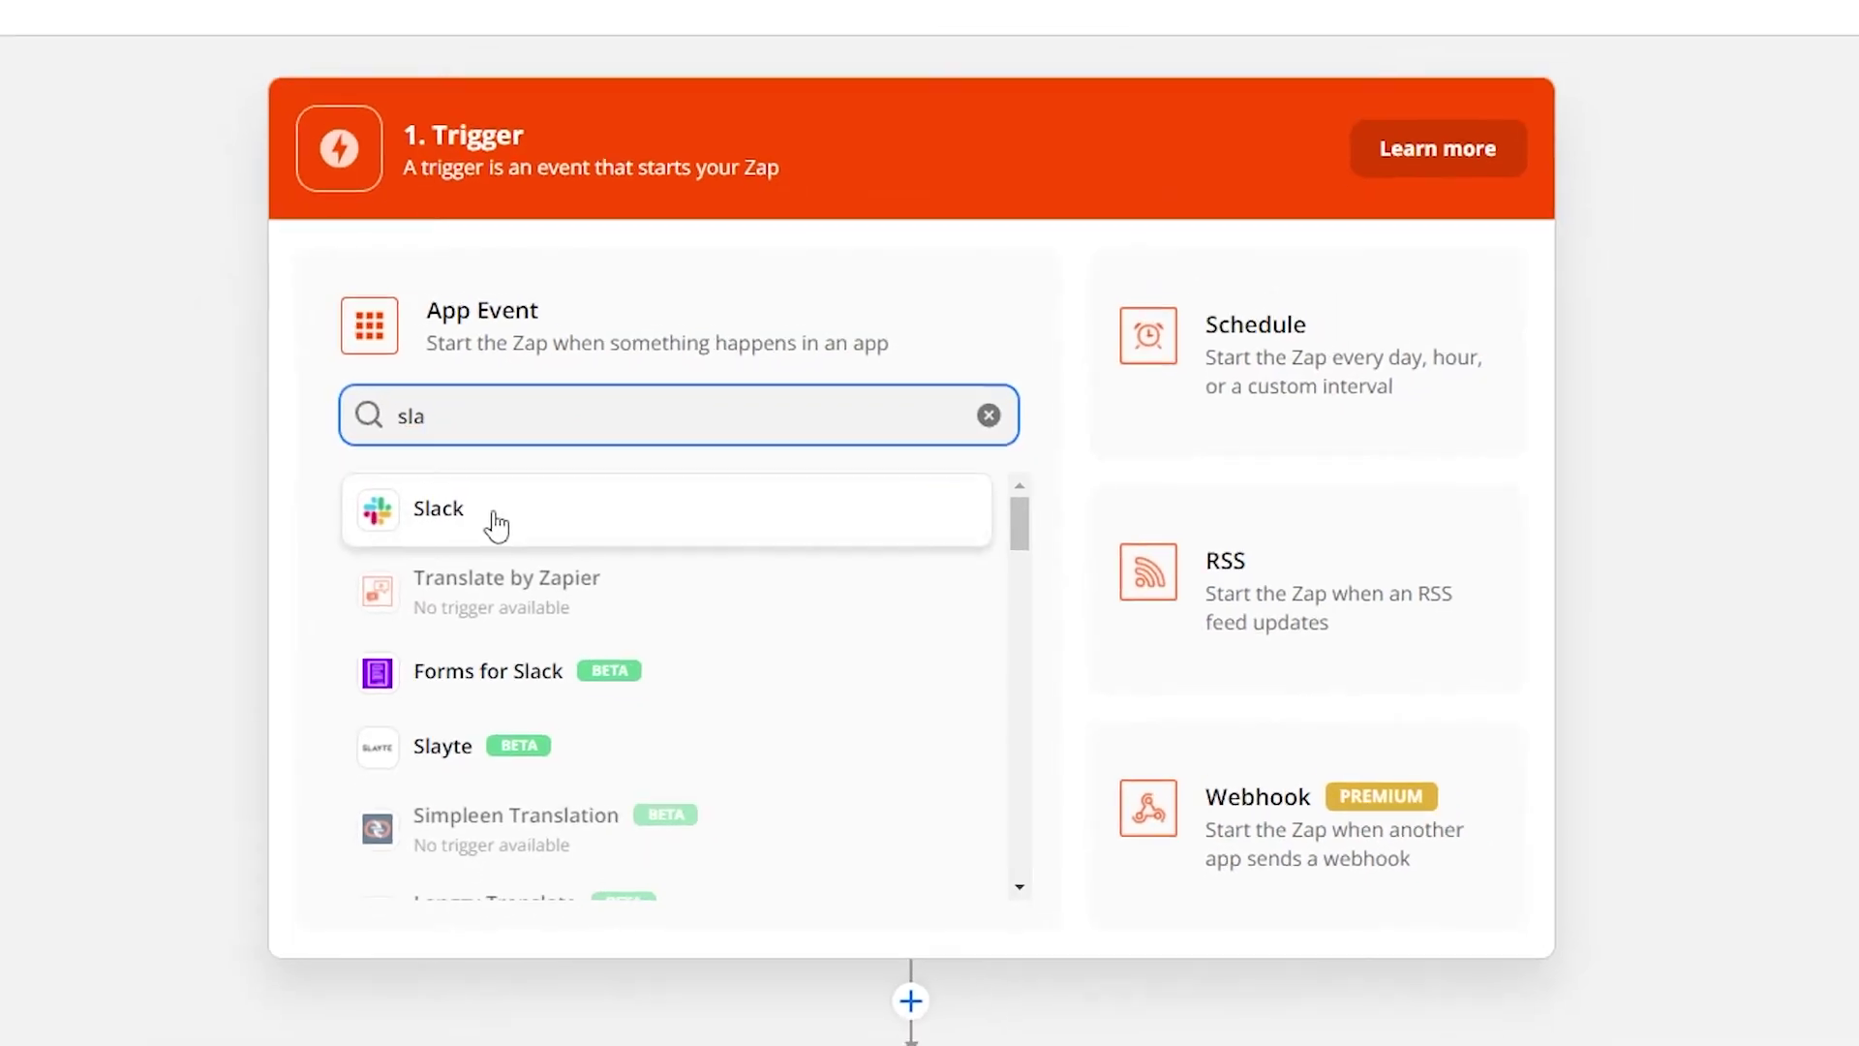
{"action": "left_click", "coordinate": [439, 513]}
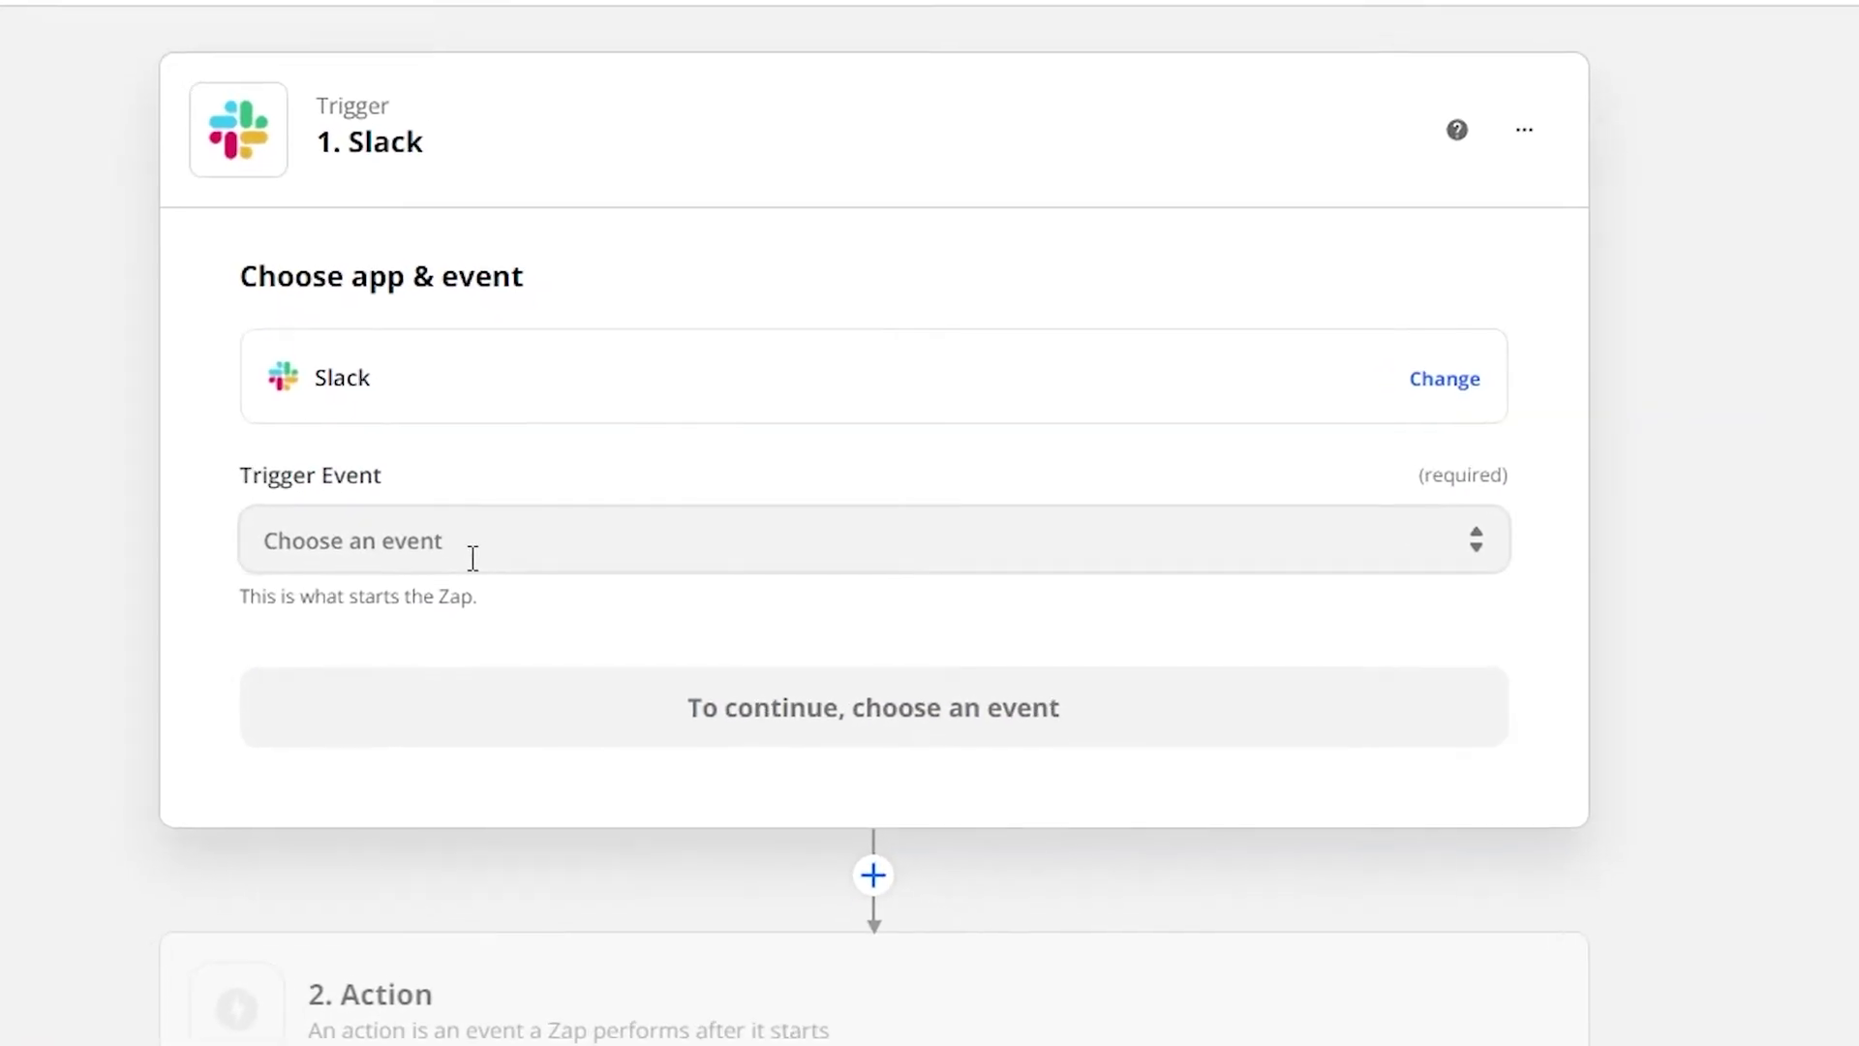
{"action": "left_click", "coordinate": [471, 554]}
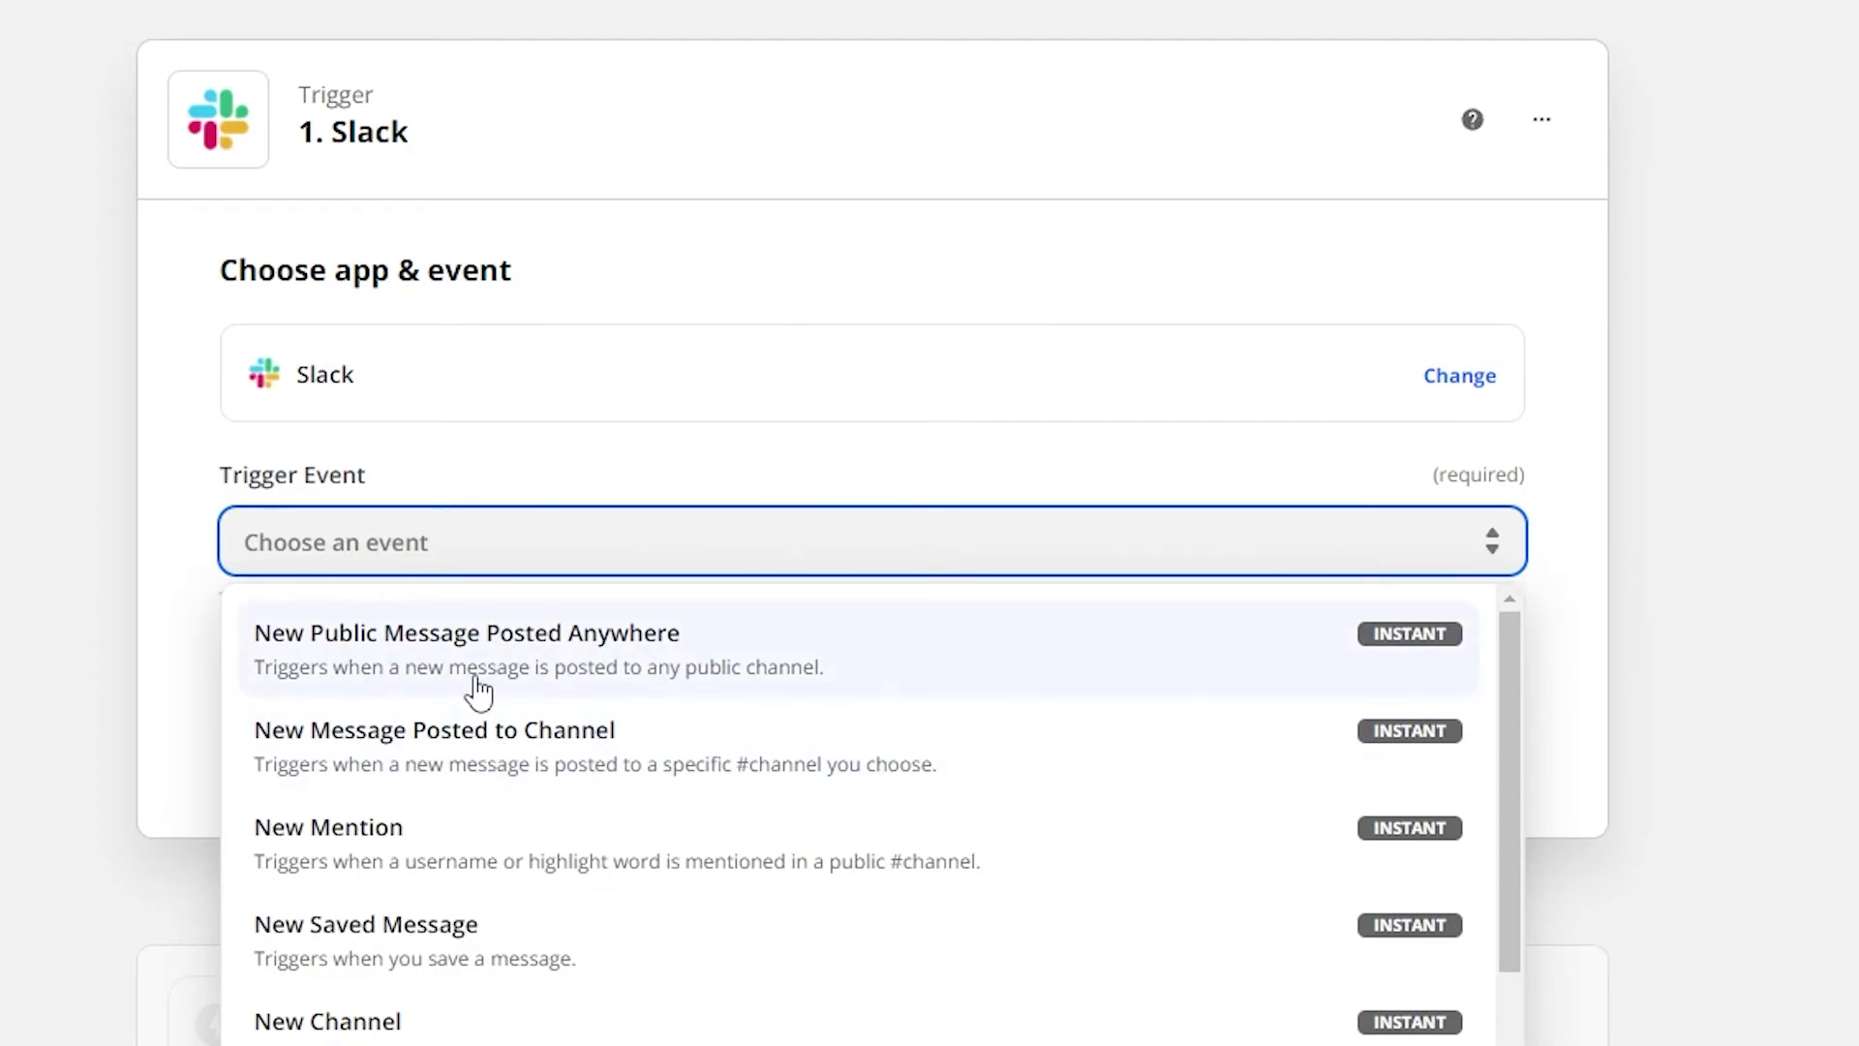
{"action": "left_click", "coordinate": [519, 664]}
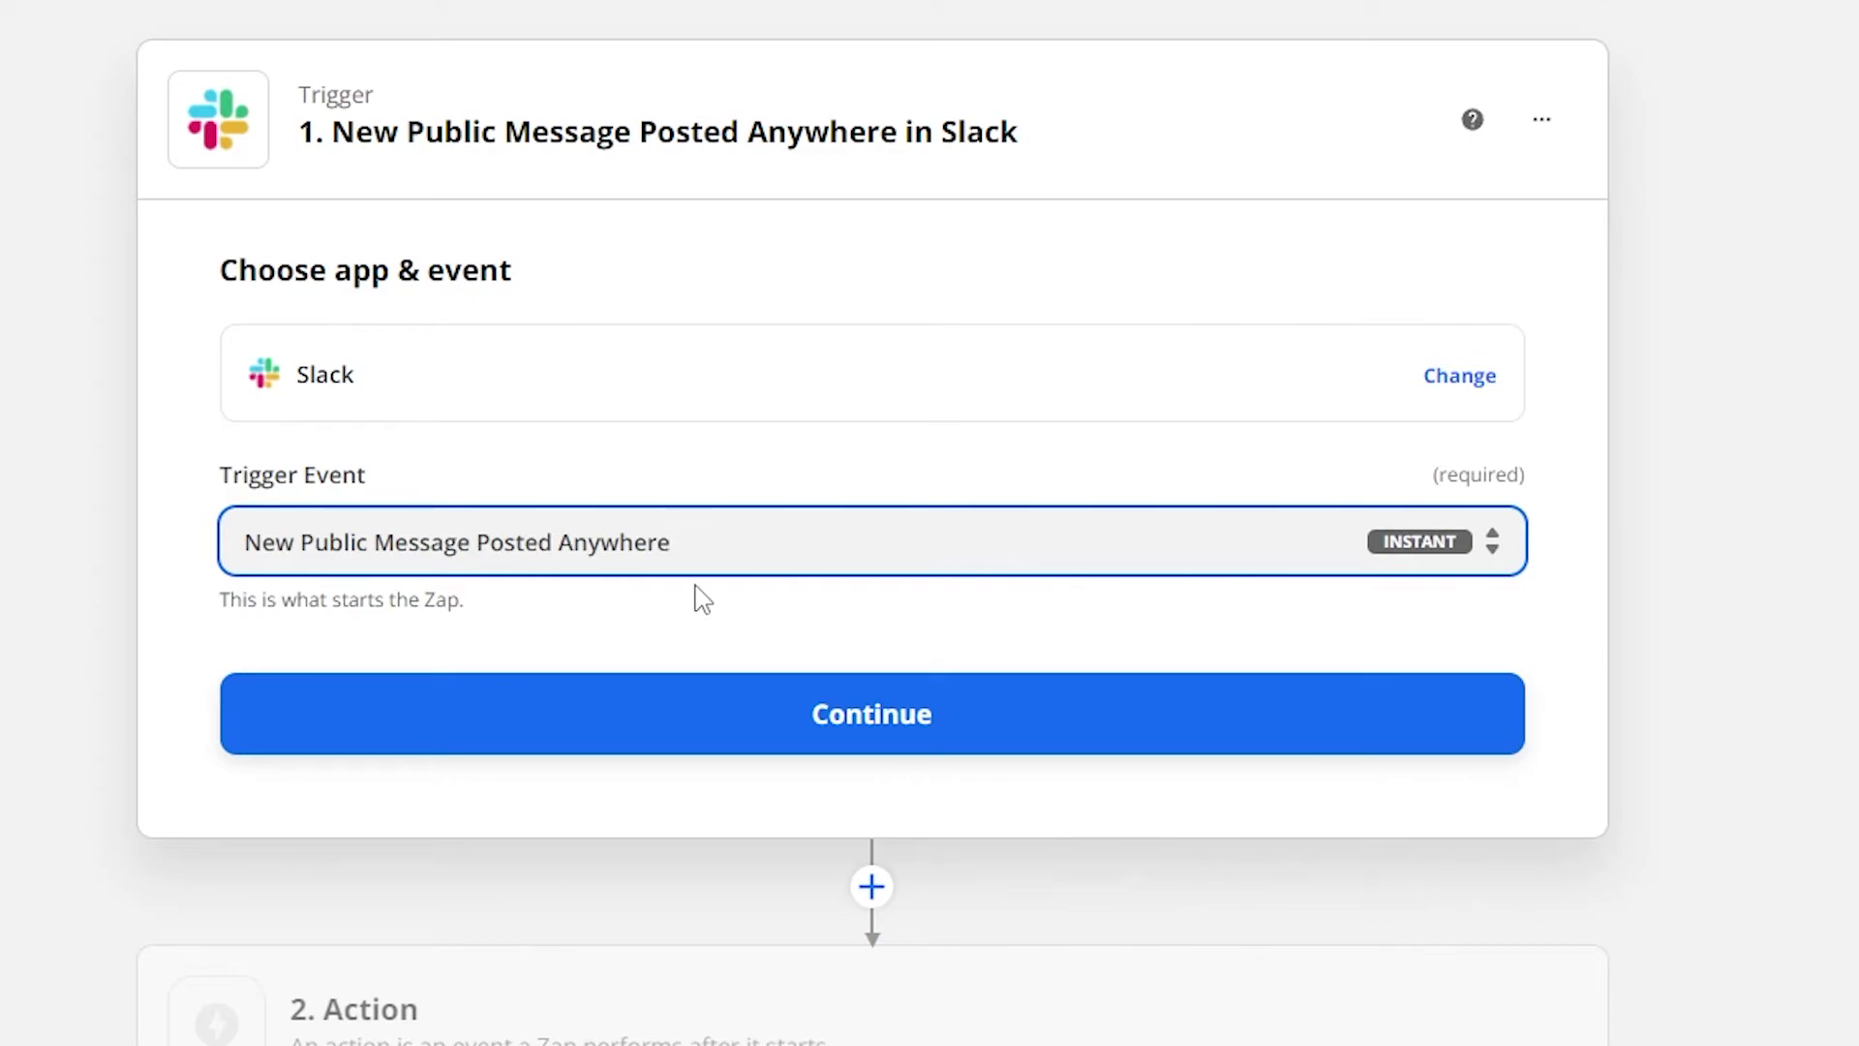
{"action": "left_click", "coordinate": [897, 707]}
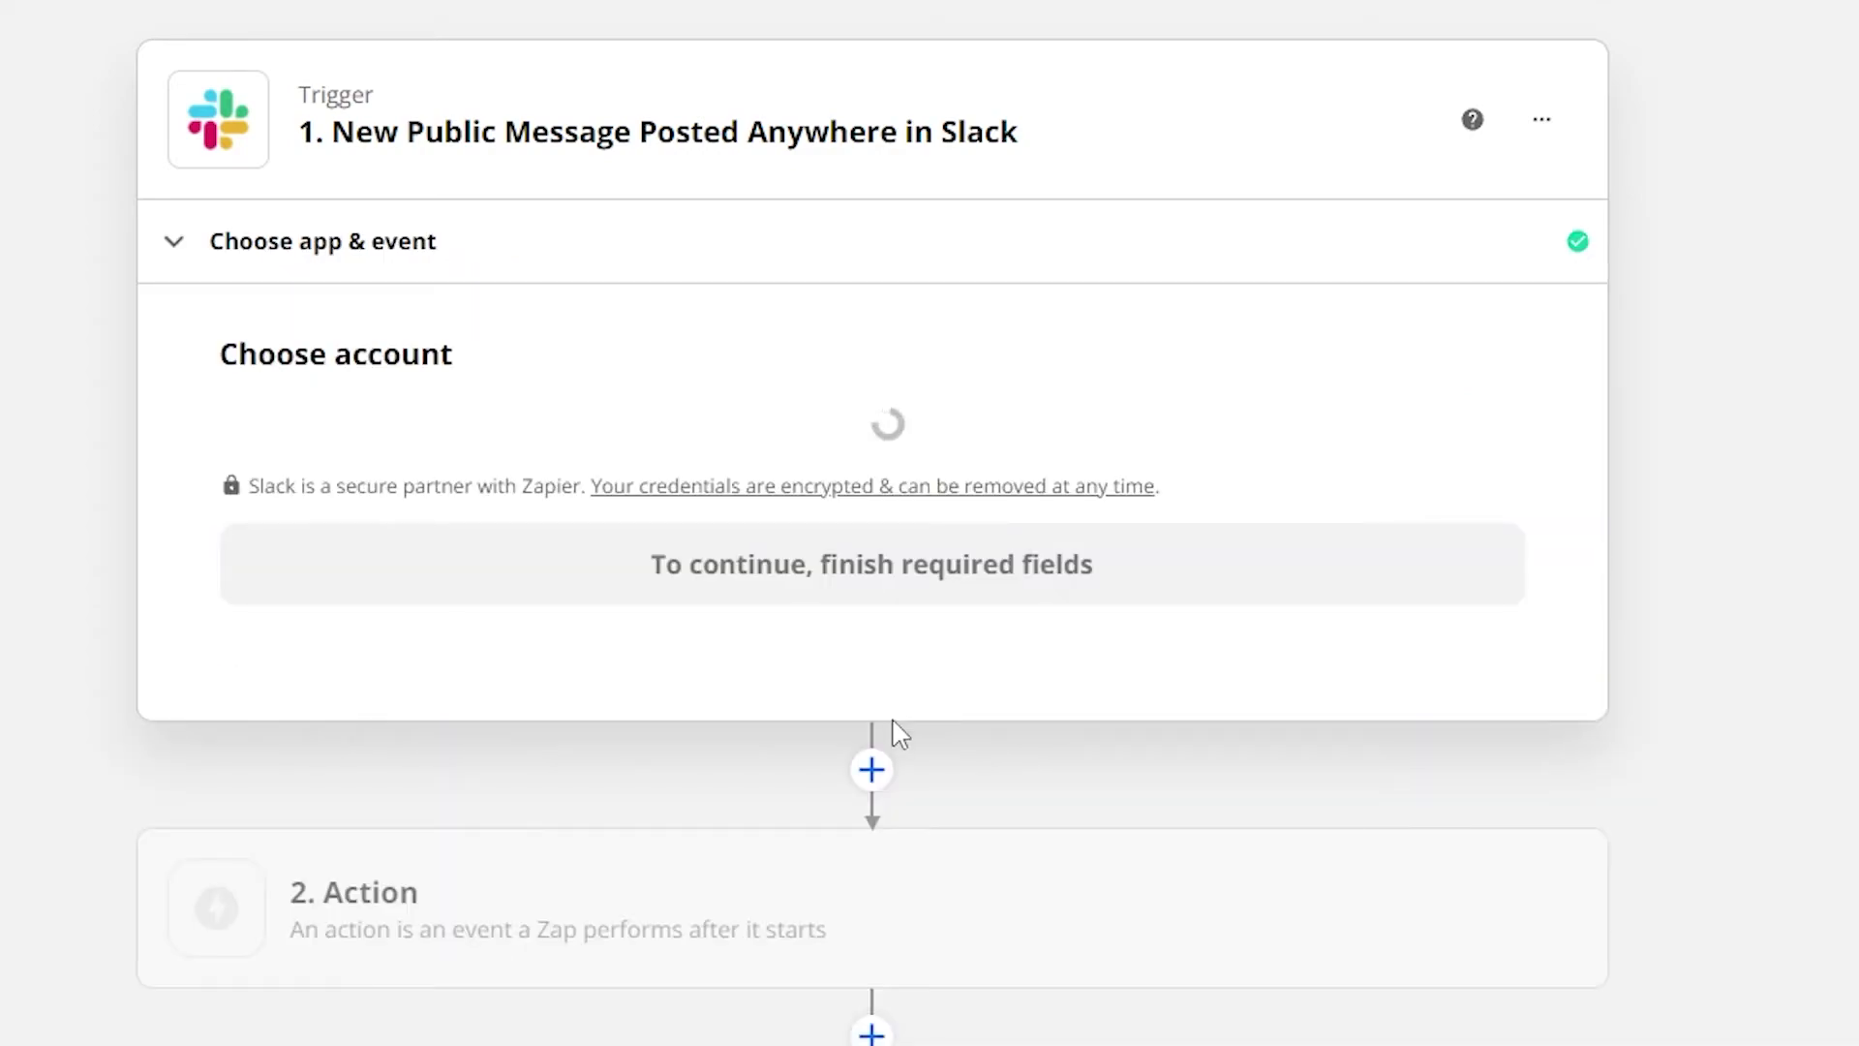
Use the connected TEAM NAME Slack account for the trigger and accept No for triggering on bot messages.
{"action": "left_click", "coordinate": [643, 455]}
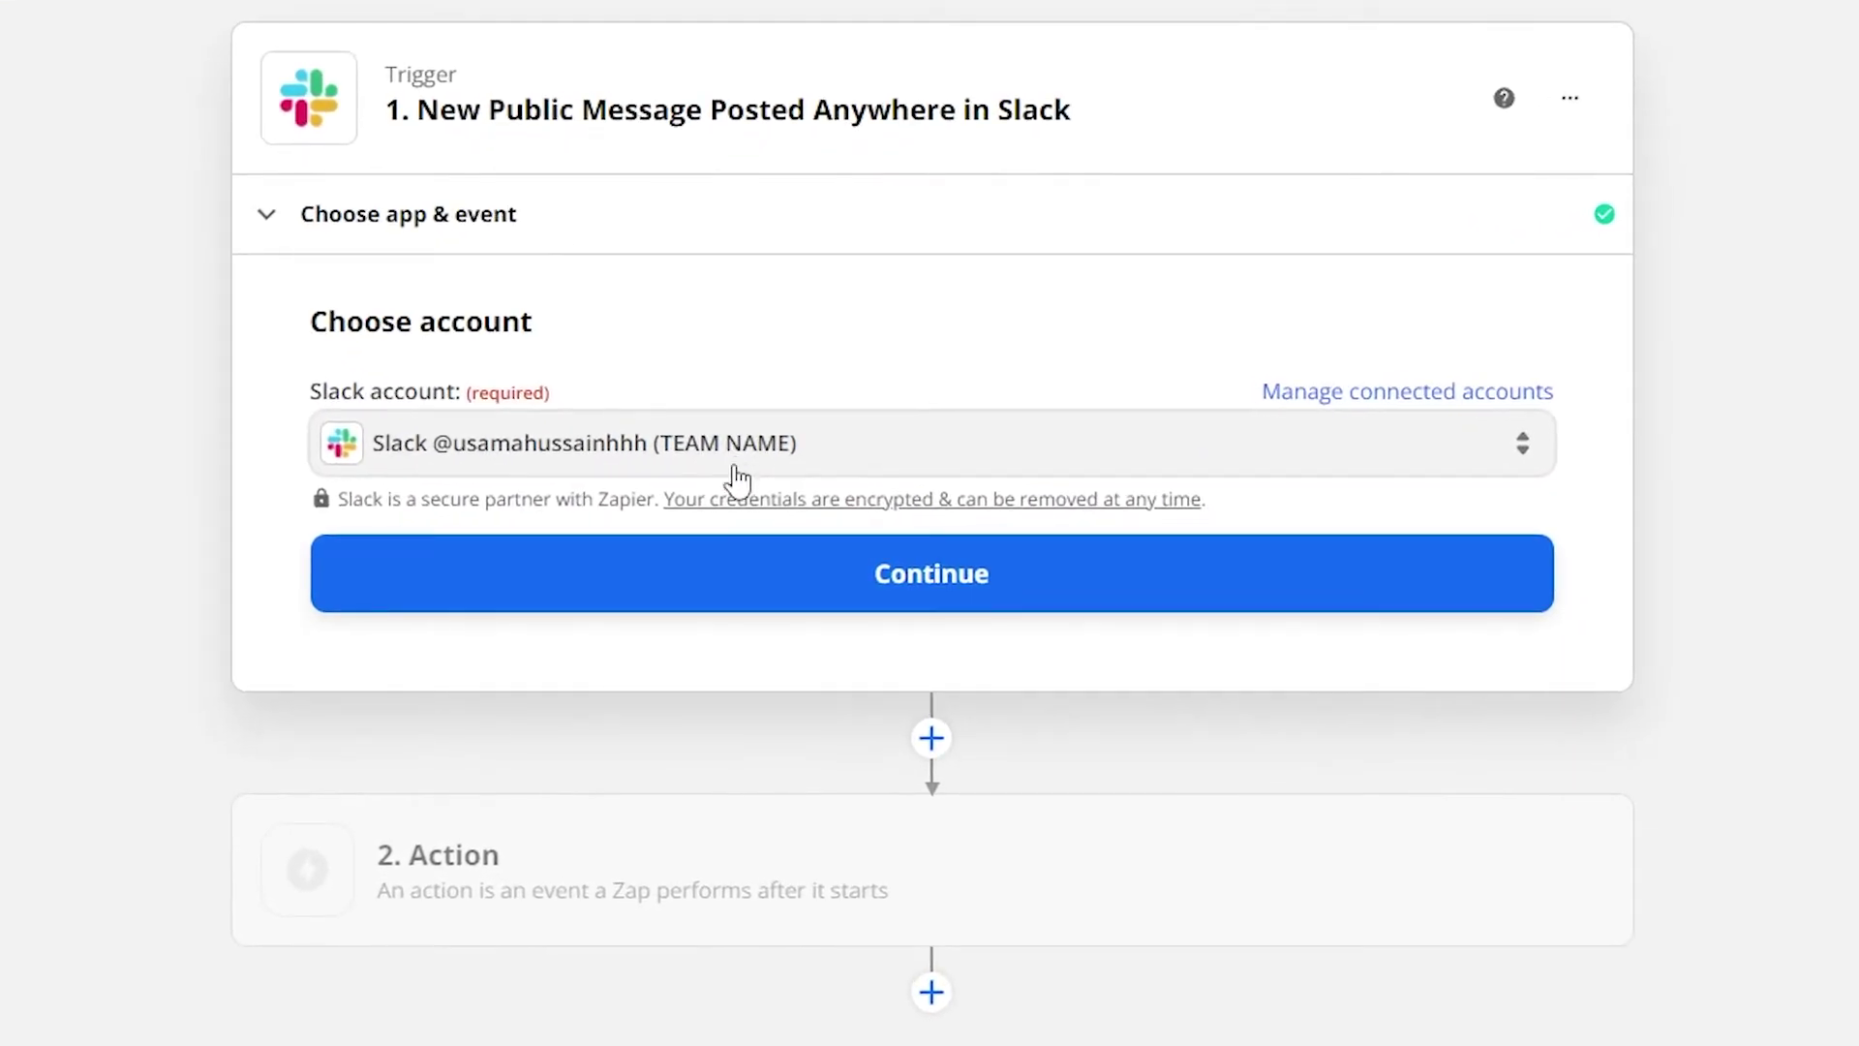
{"action": "left_click", "coordinate": [982, 579]}
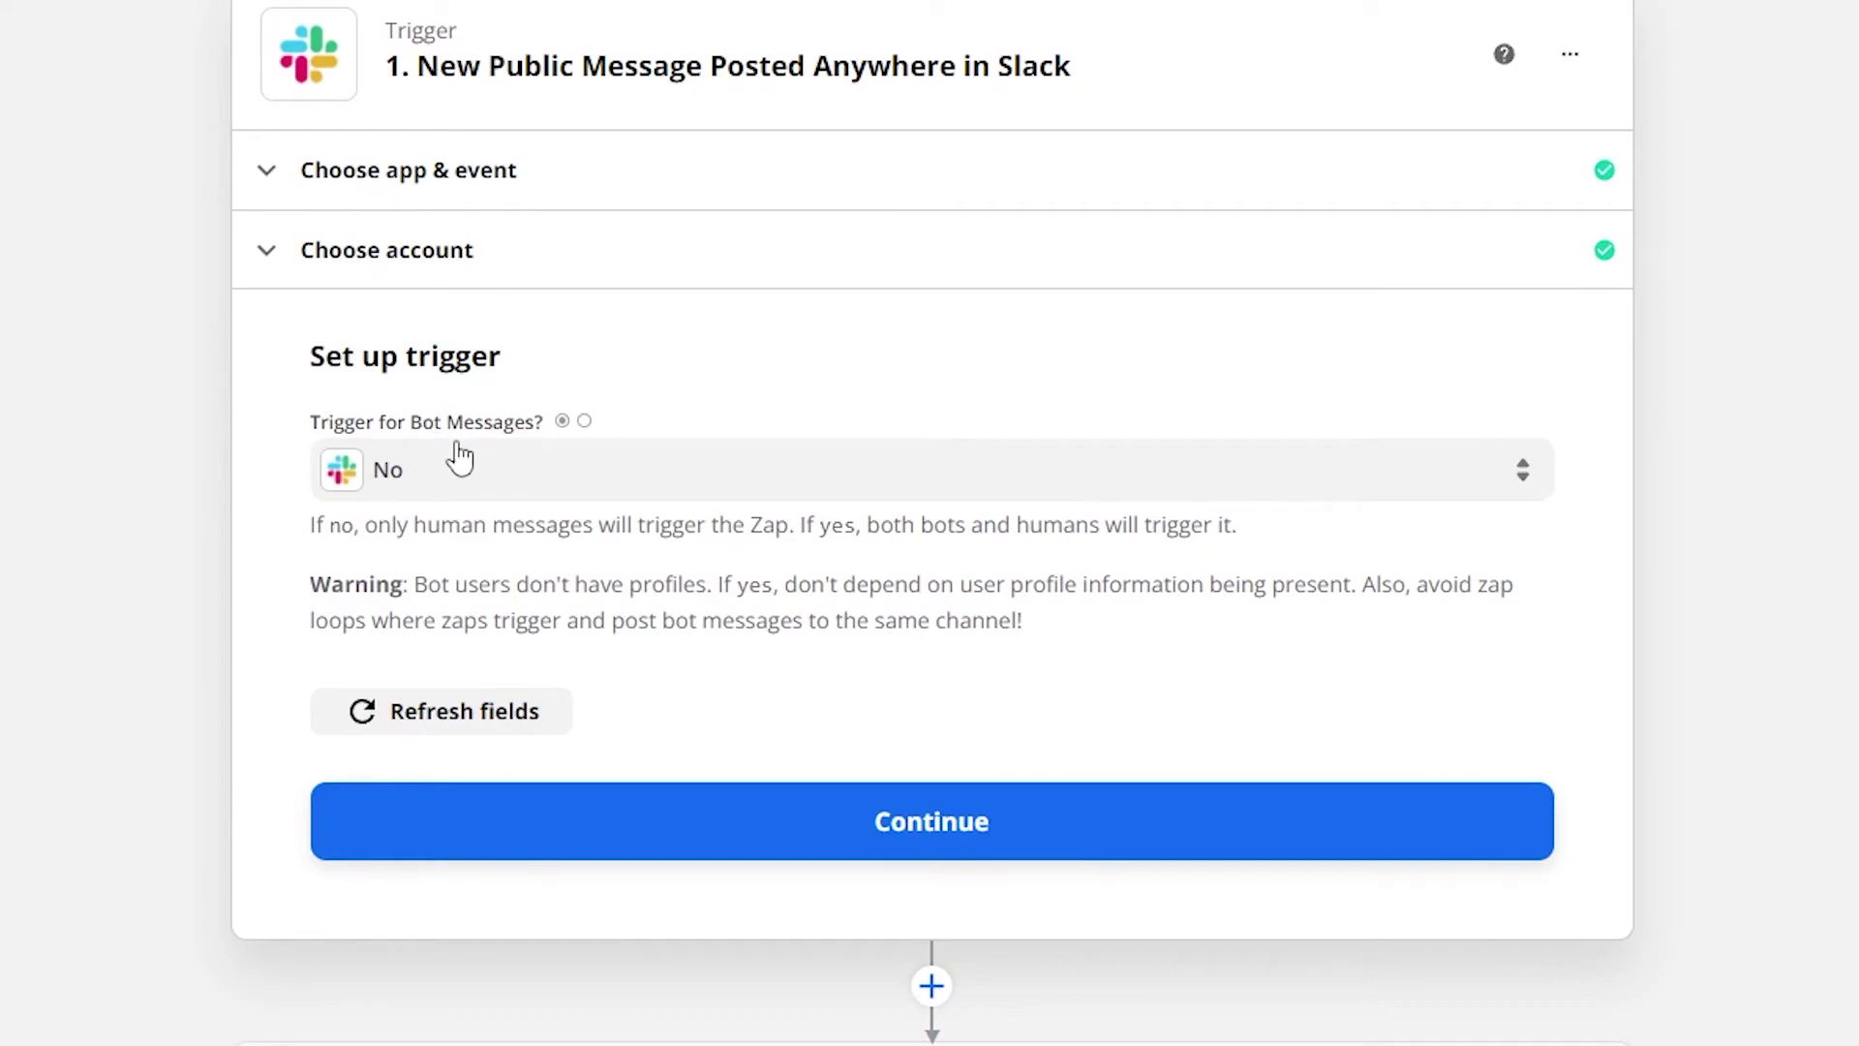
{"action": "left_click", "coordinate": [1020, 852]}
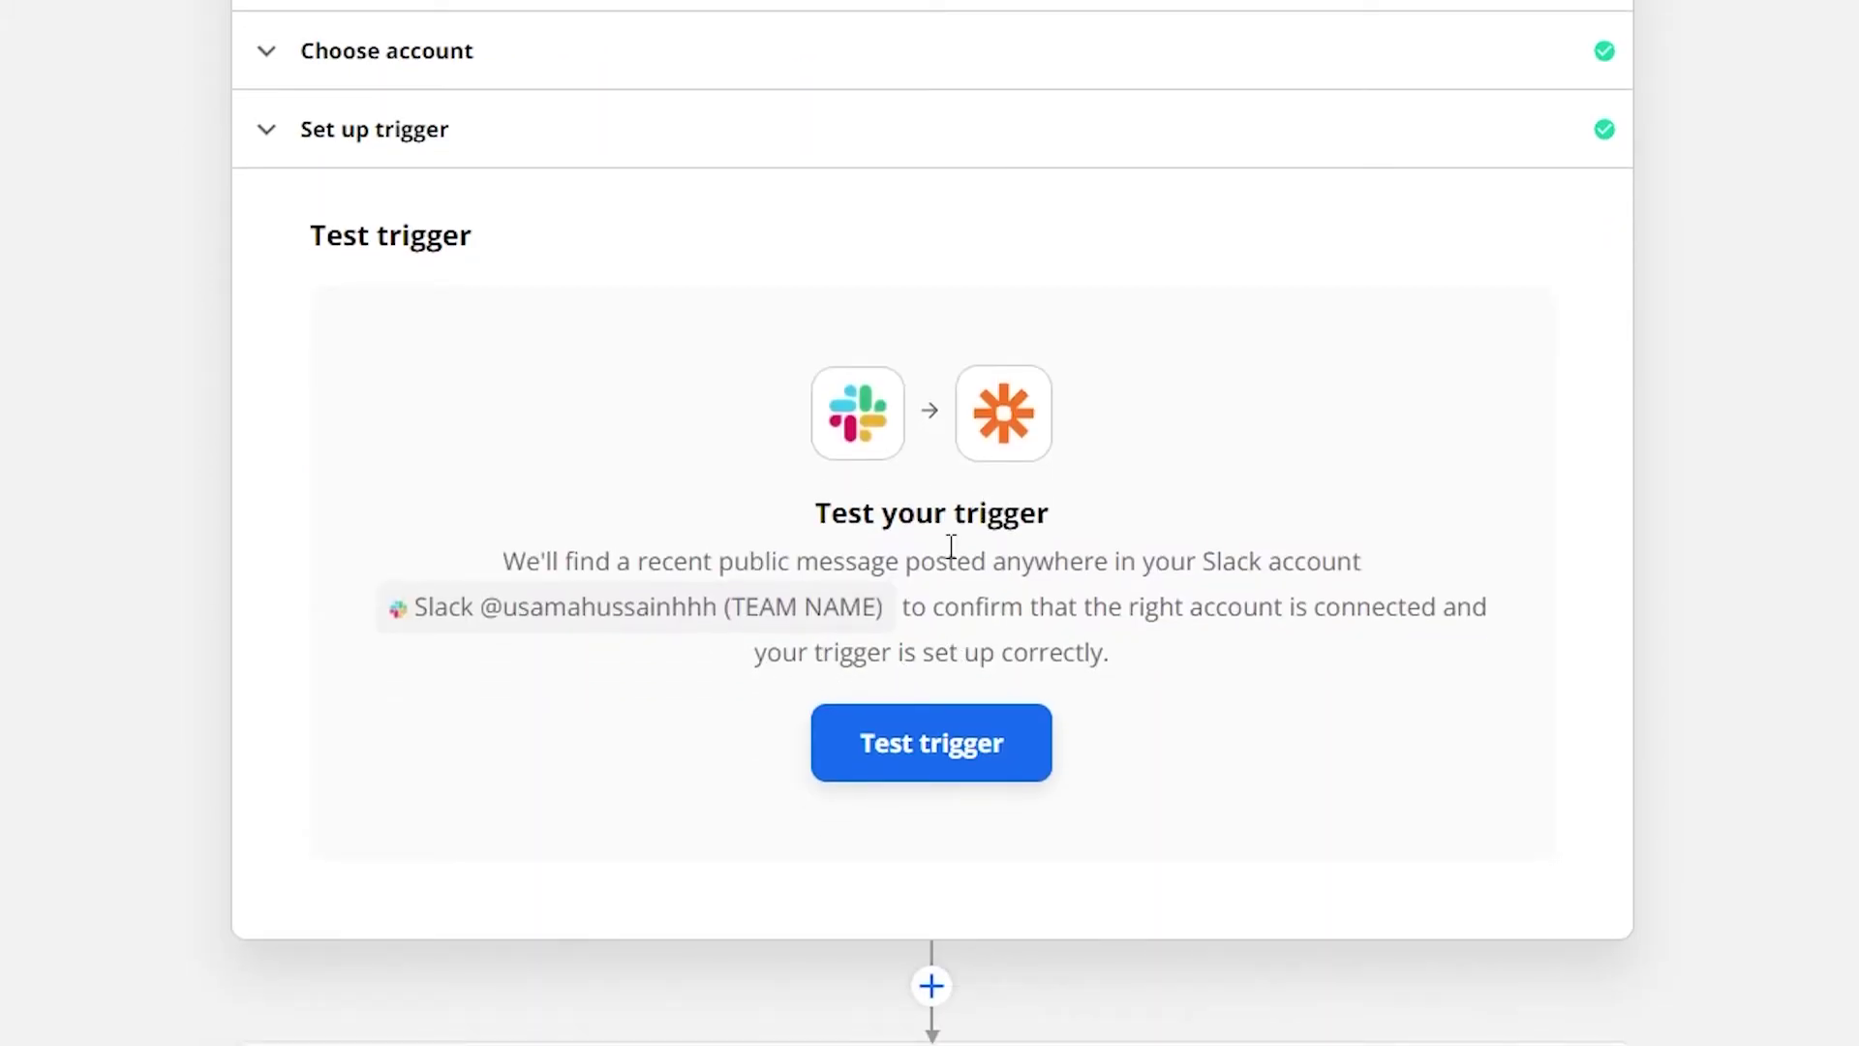
Set the Zap's action to monday.com with the Create Update event.
{"action": "scroll", "coordinate": [943, 747], "scroll_direction": "up", "scroll_amount": 3}
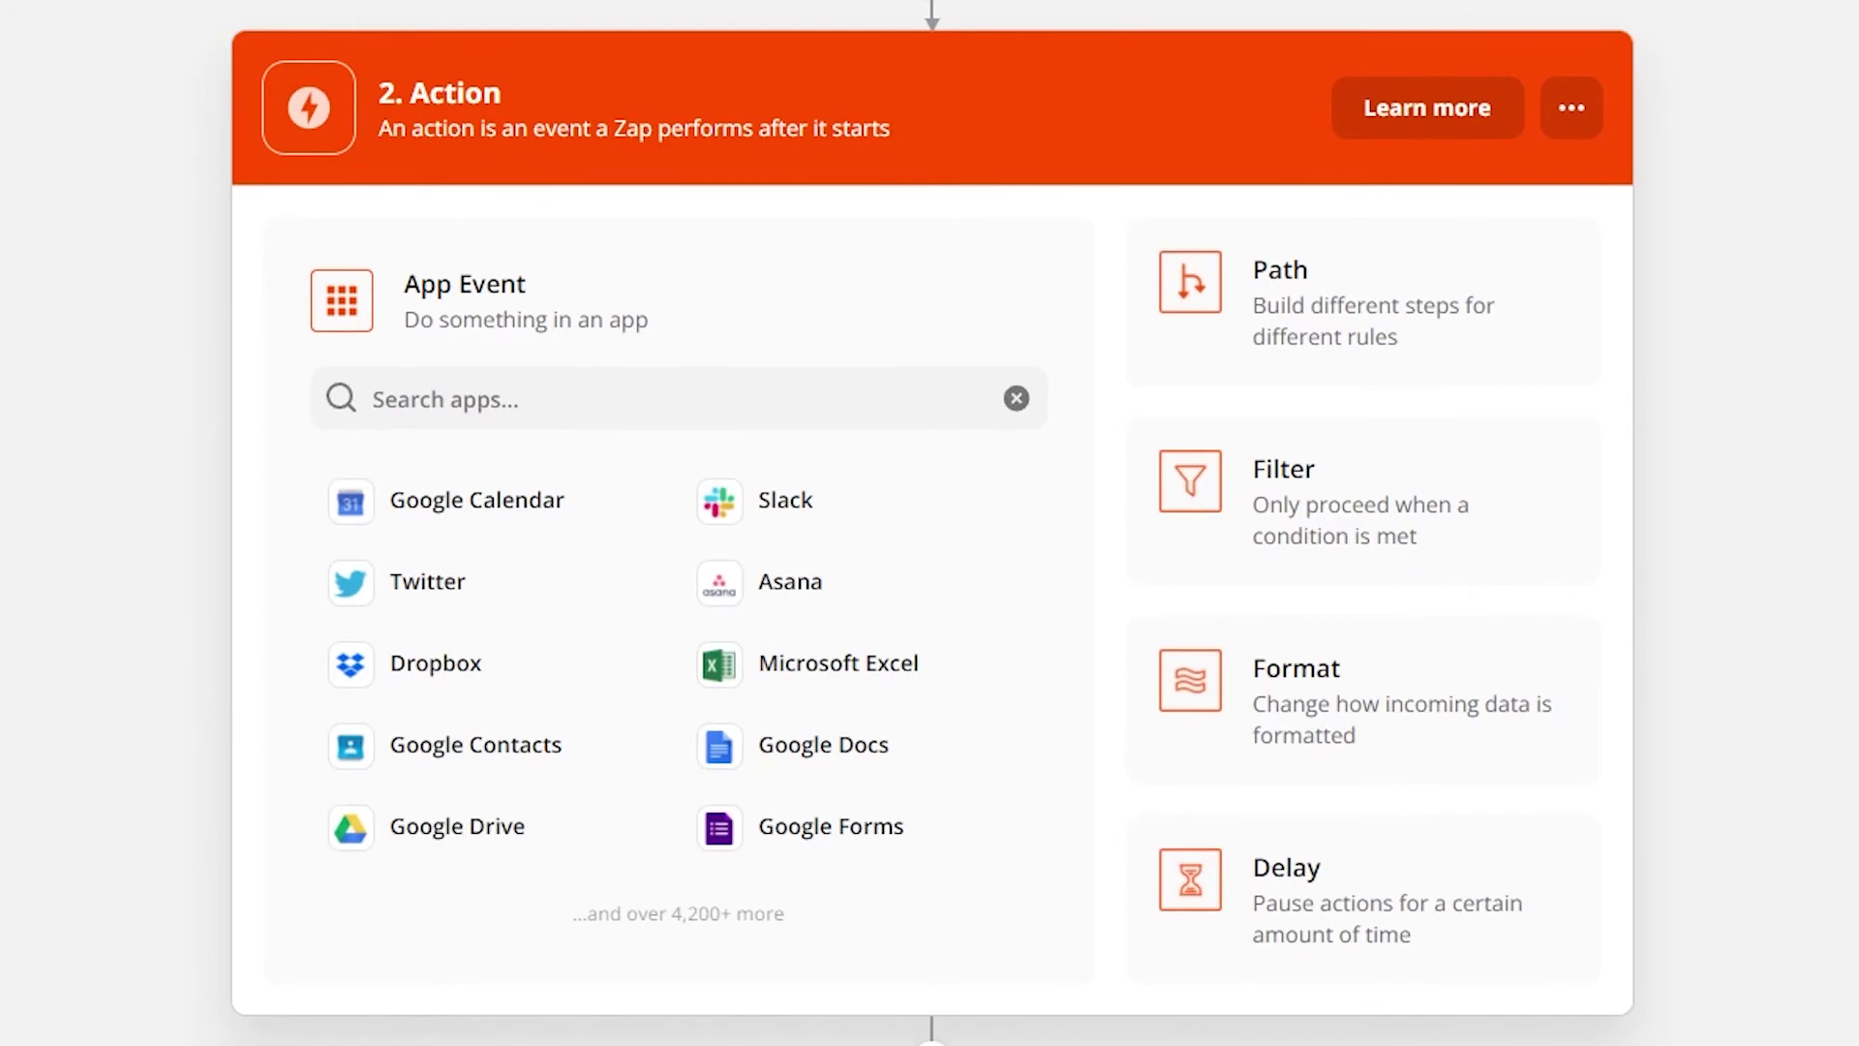
{"action": "left_click", "coordinate": [463, 393]}
{"action": "type", "text": "mo"}
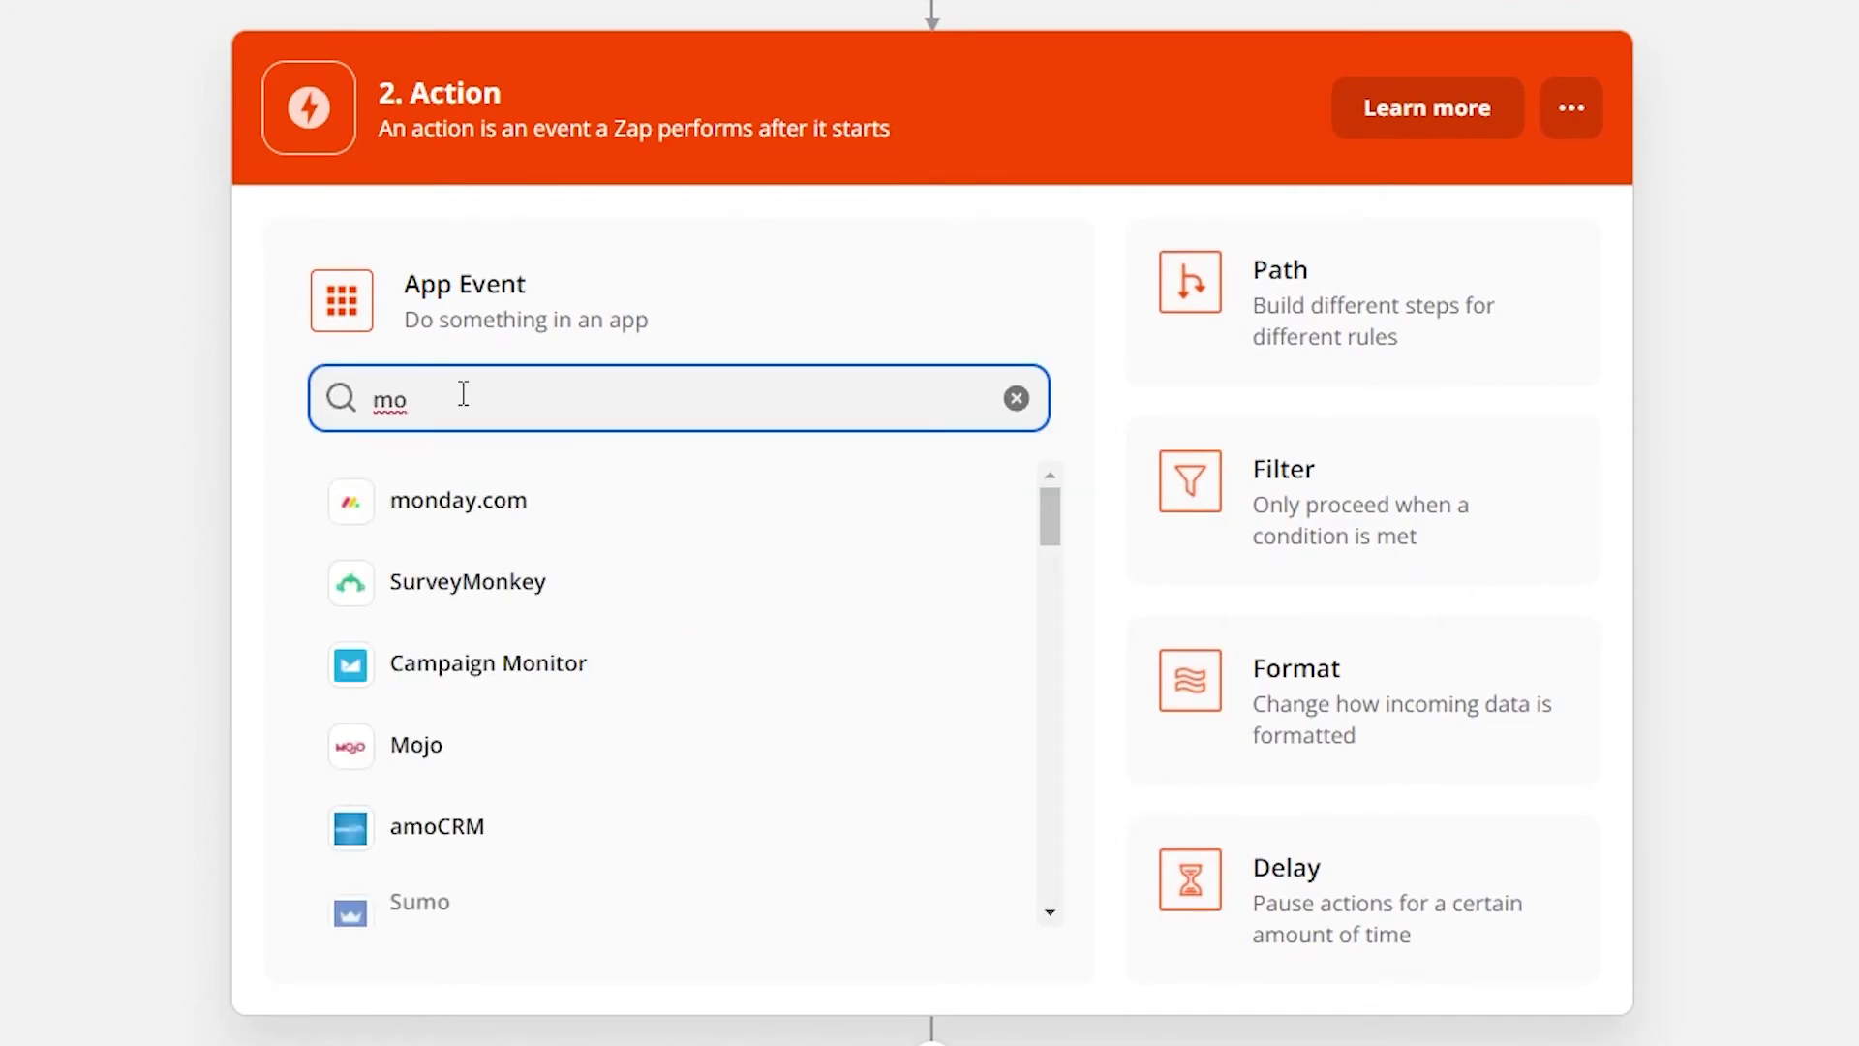
{"action": "left_click", "coordinate": [514, 518]}
{"action": "left_click", "coordinate": [667, 556]}
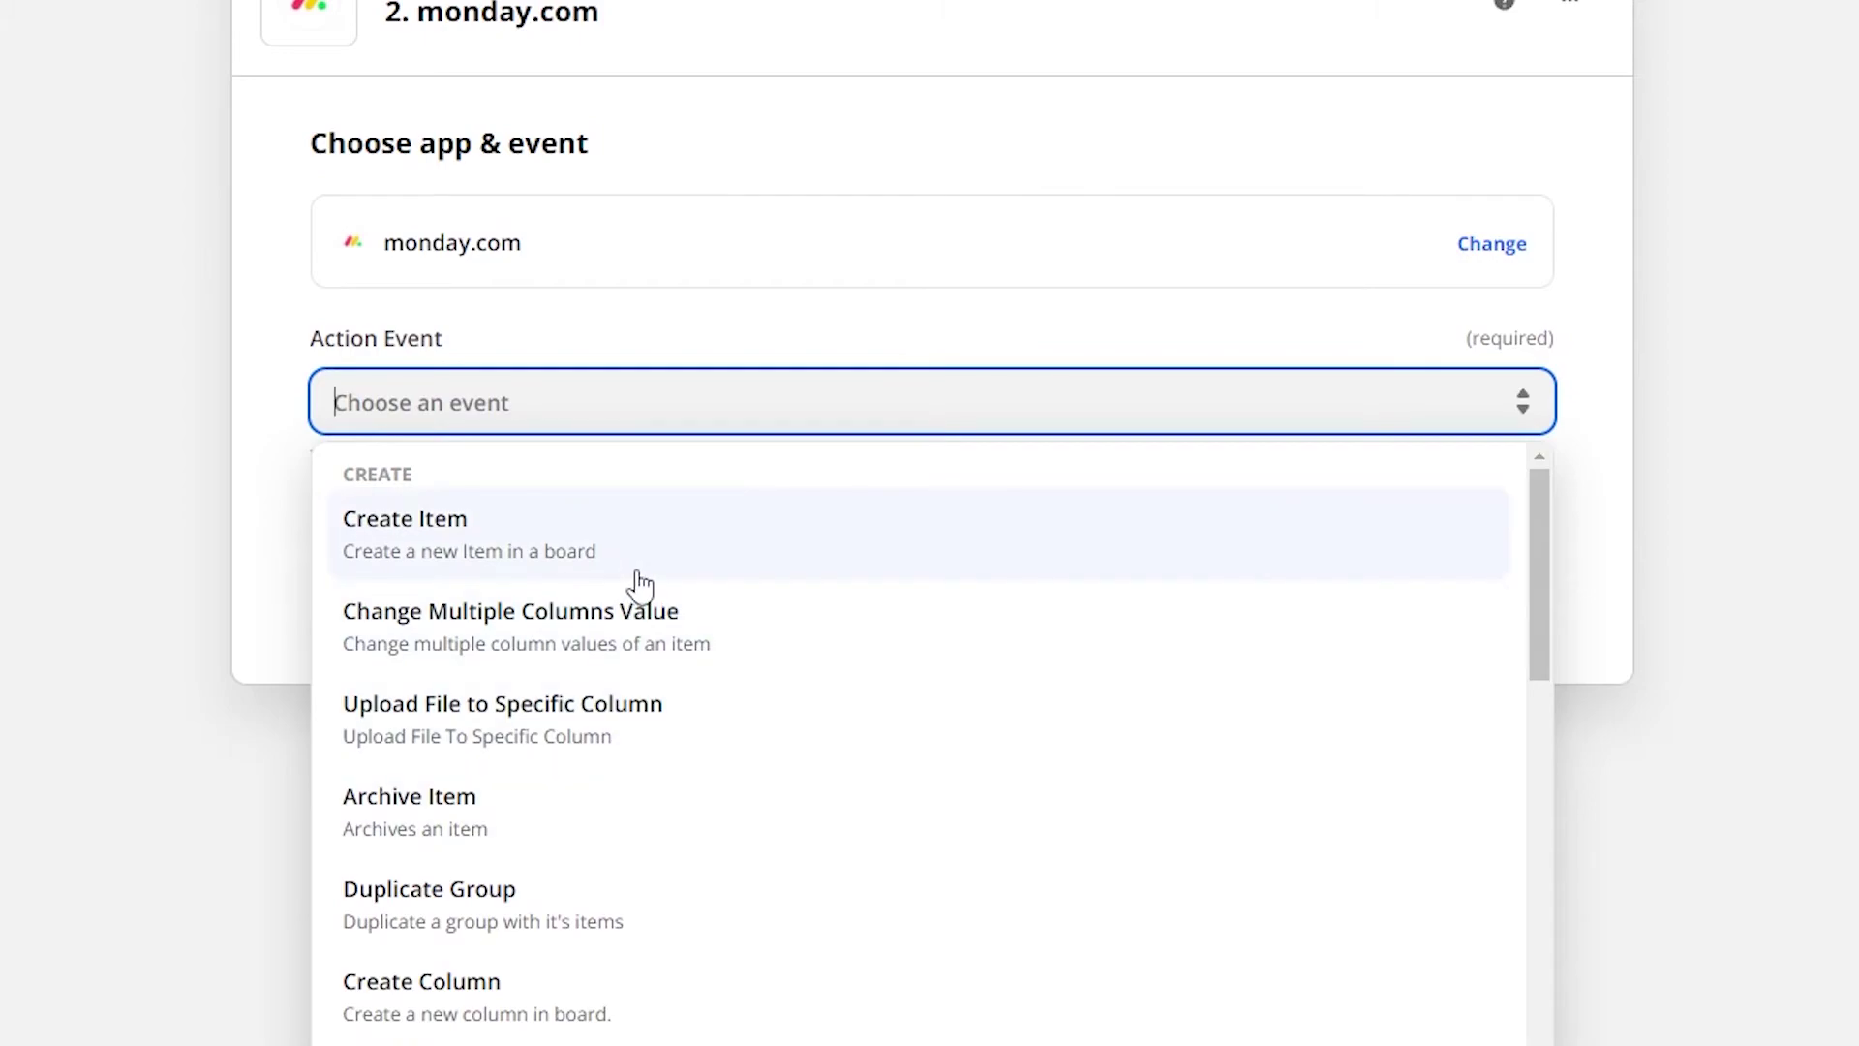
{"action": "scroll", "coordinate": [634, 585], "scroll_direction": "down", "scroll_amount": 10}
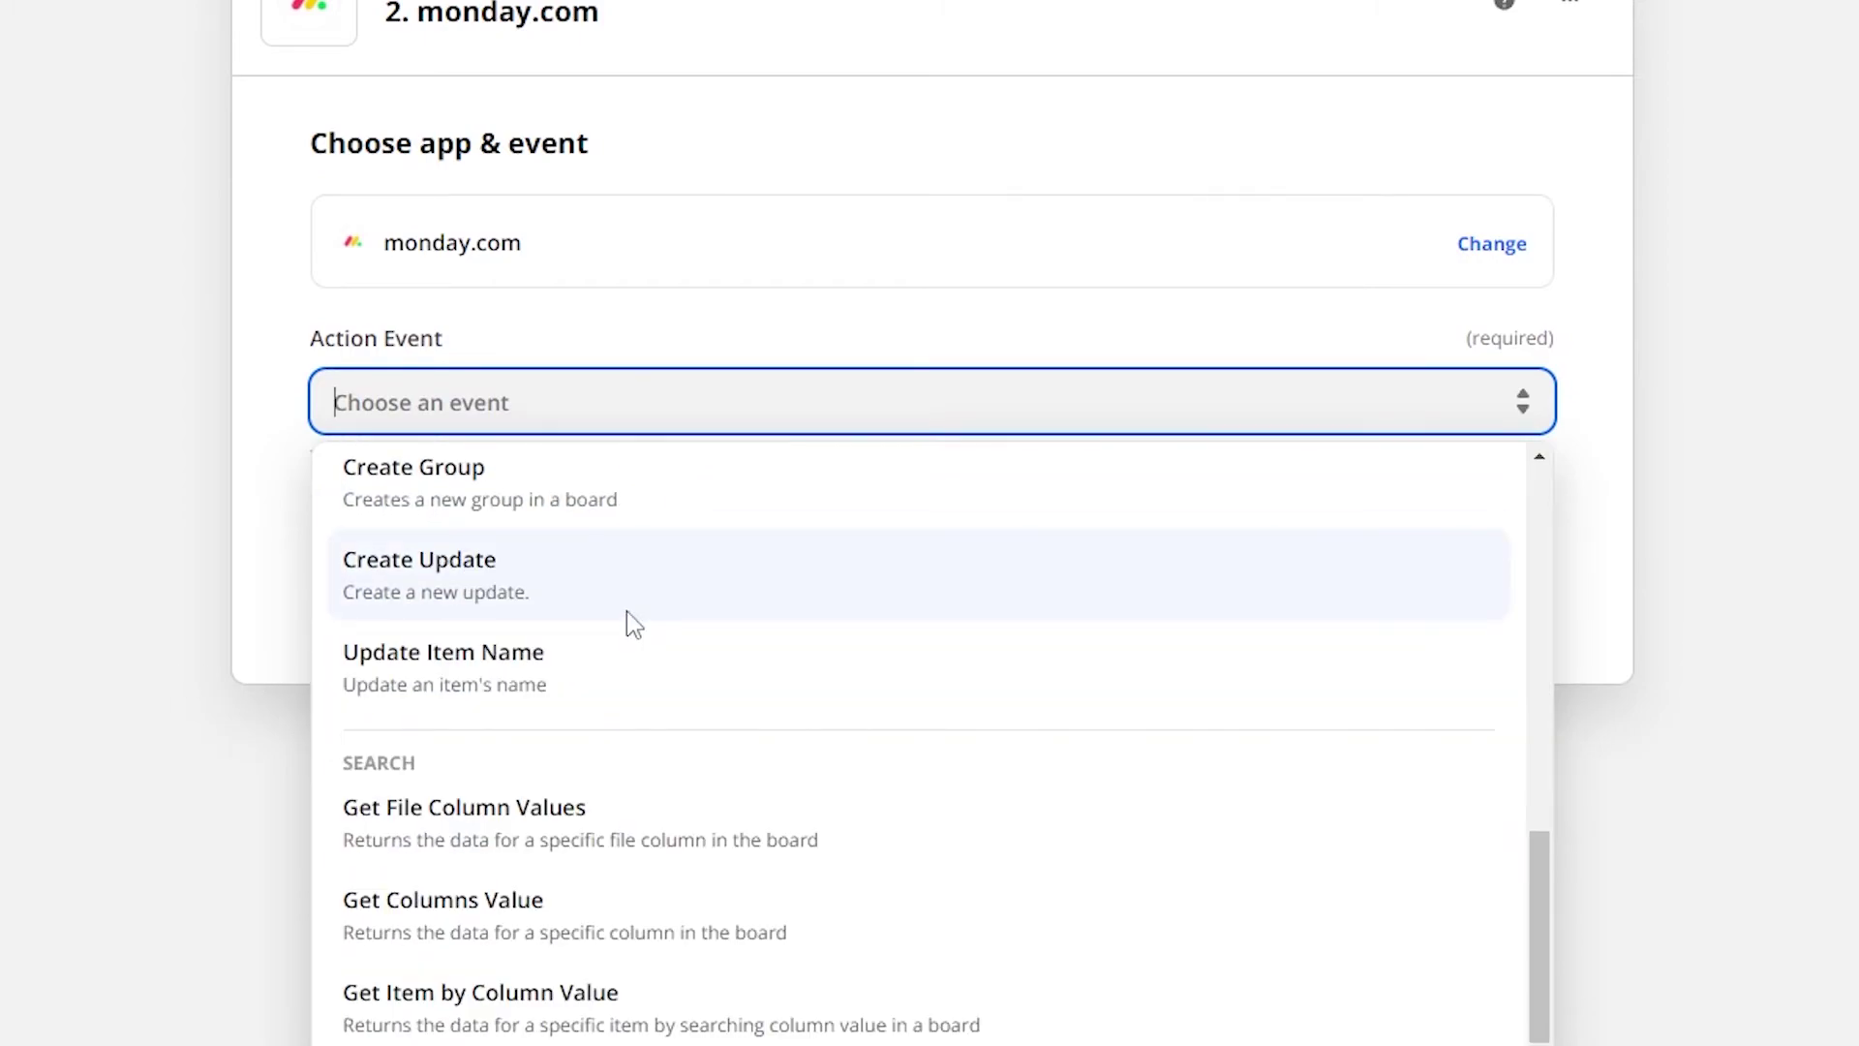
{"action": "left_click", "coordinate": [631, 623]}
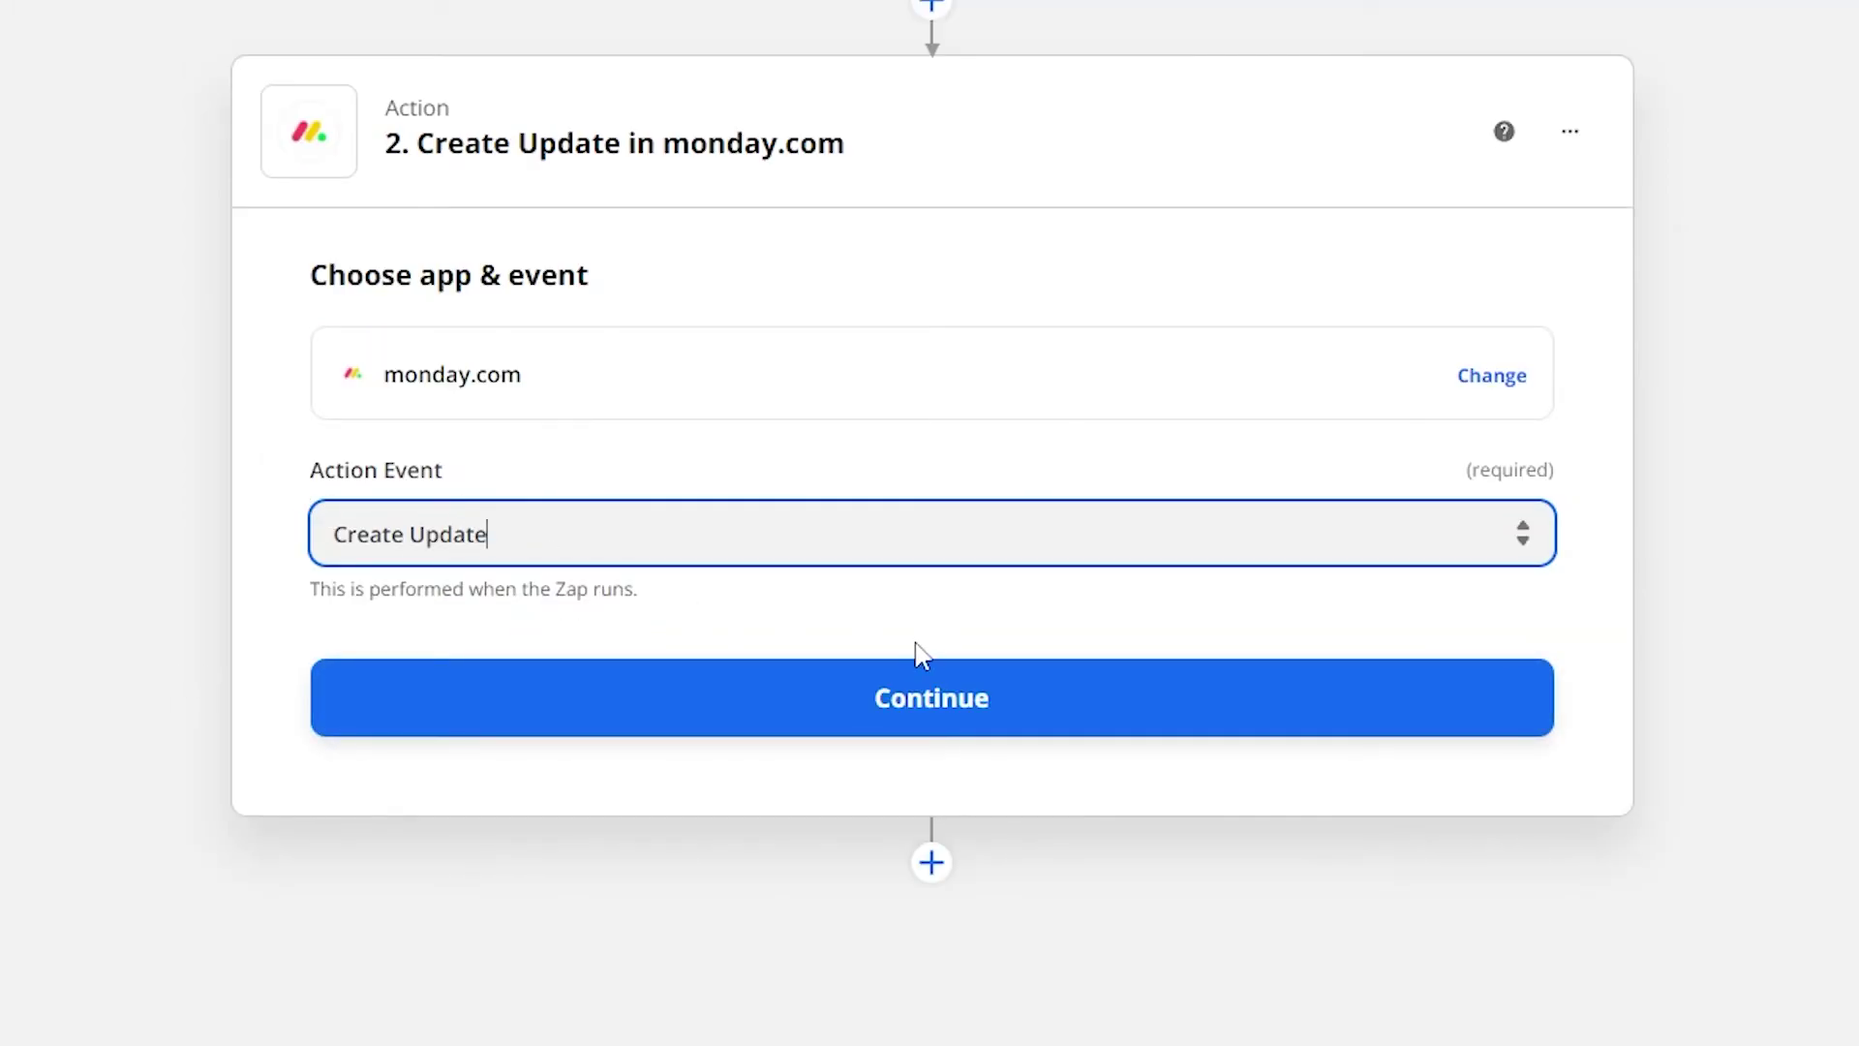
{"action": "left_click", "coordinate": [927, 712]}
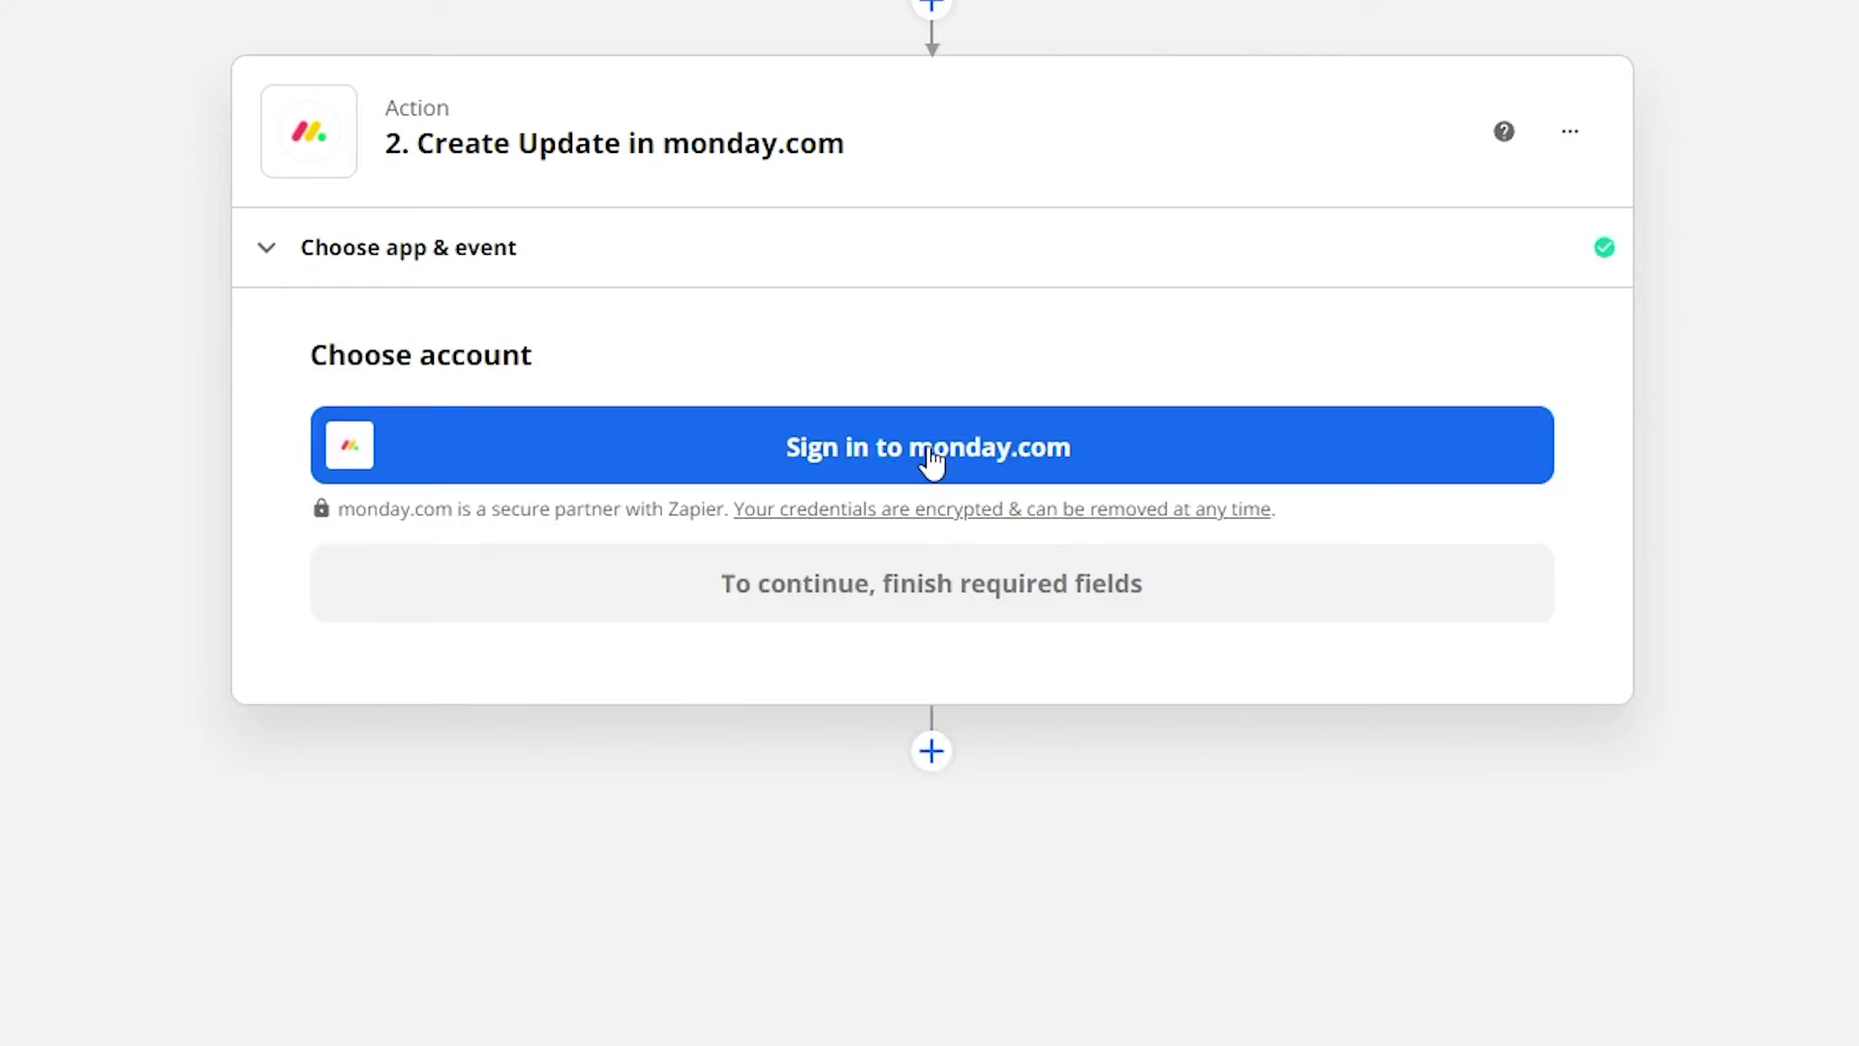
Start connecting the monday.com account in Zapier and copy the personal API token from monday.com's API admin page.
{"action": "left_click", "coordinate": [931, 461]}
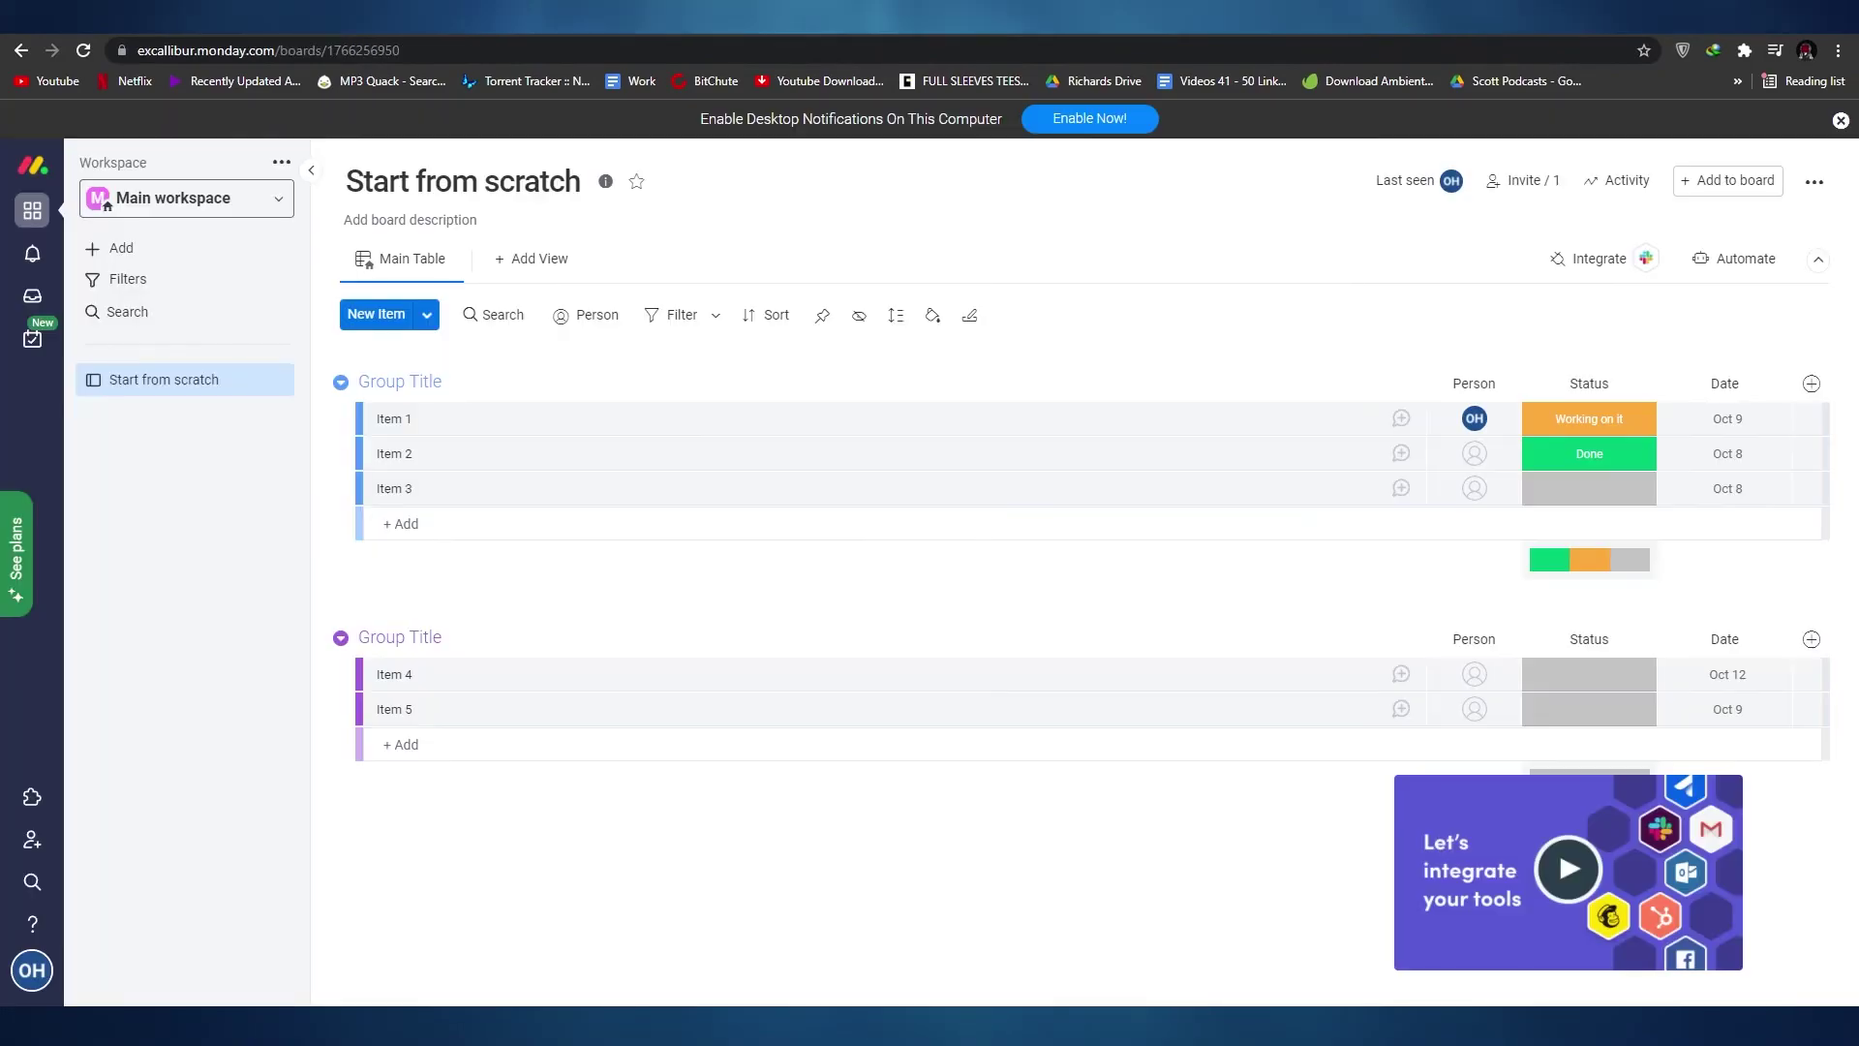
{"action": "left_click", "coordinate": [32, 970]}
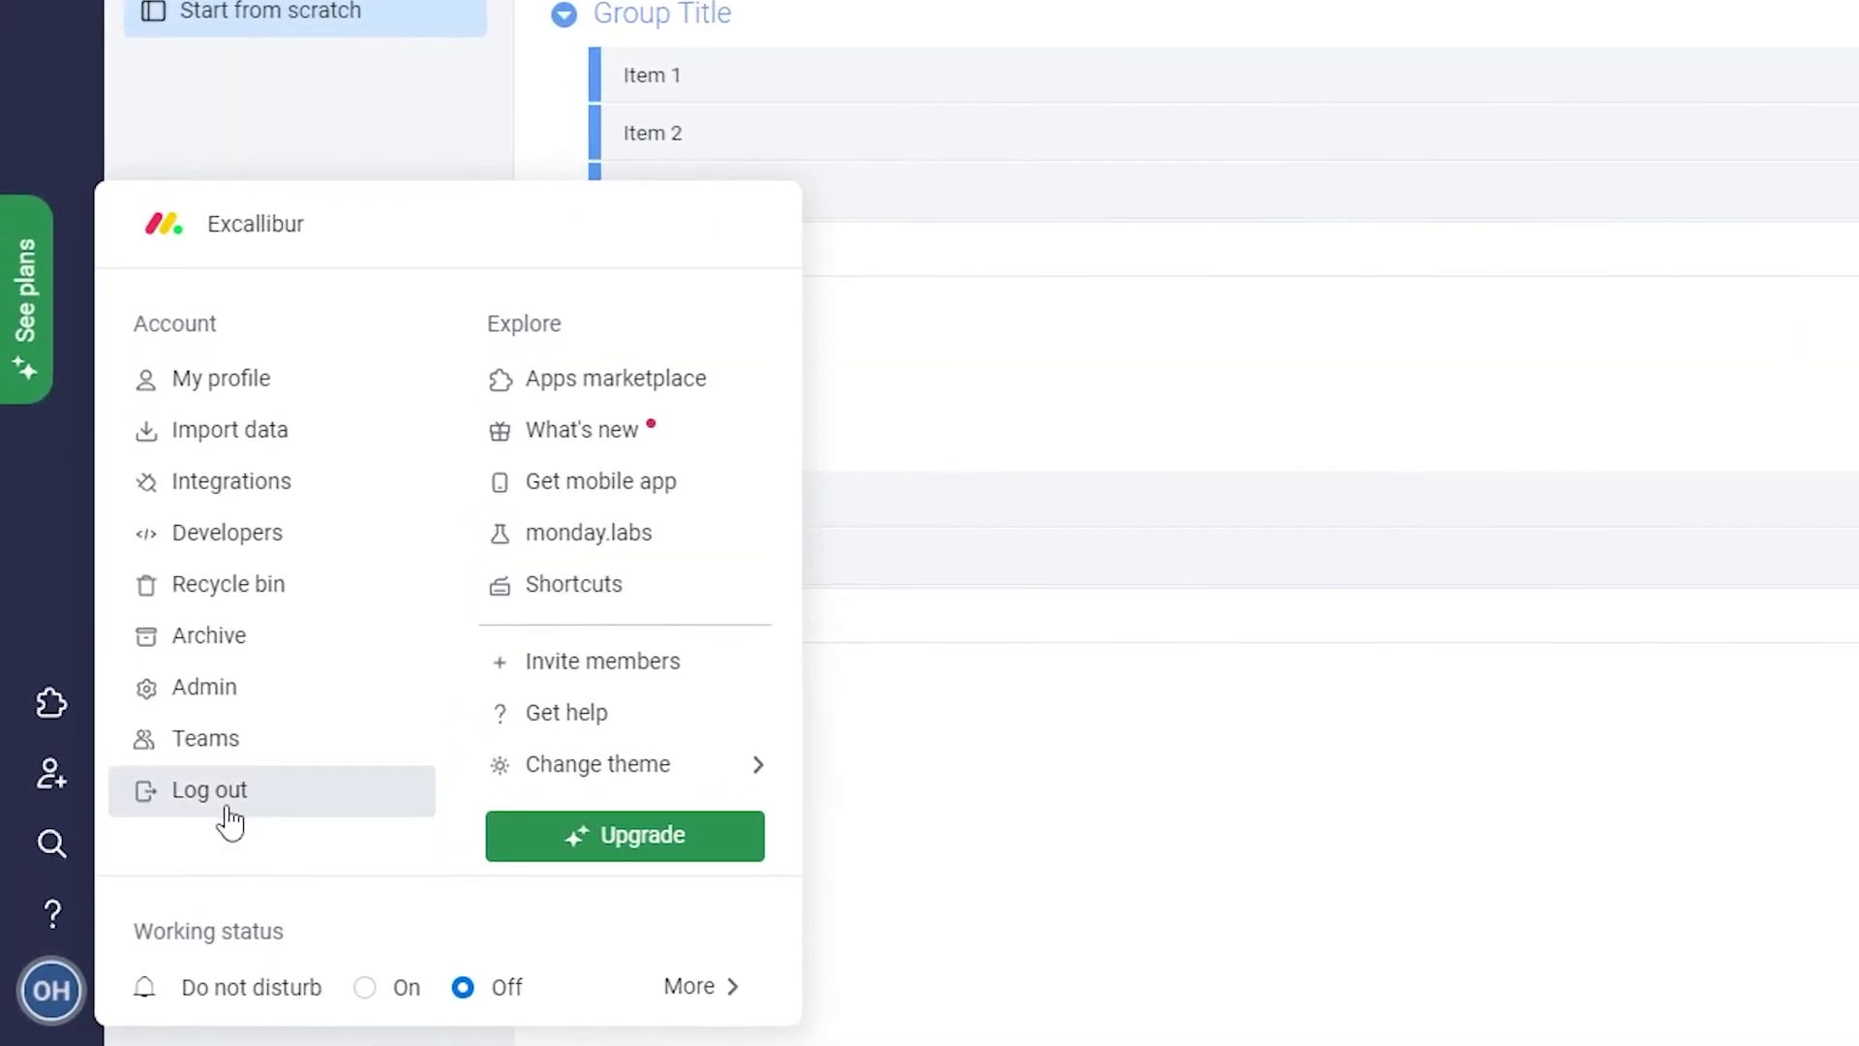
{"action": "left_click", "coordinate": [242, 695]}
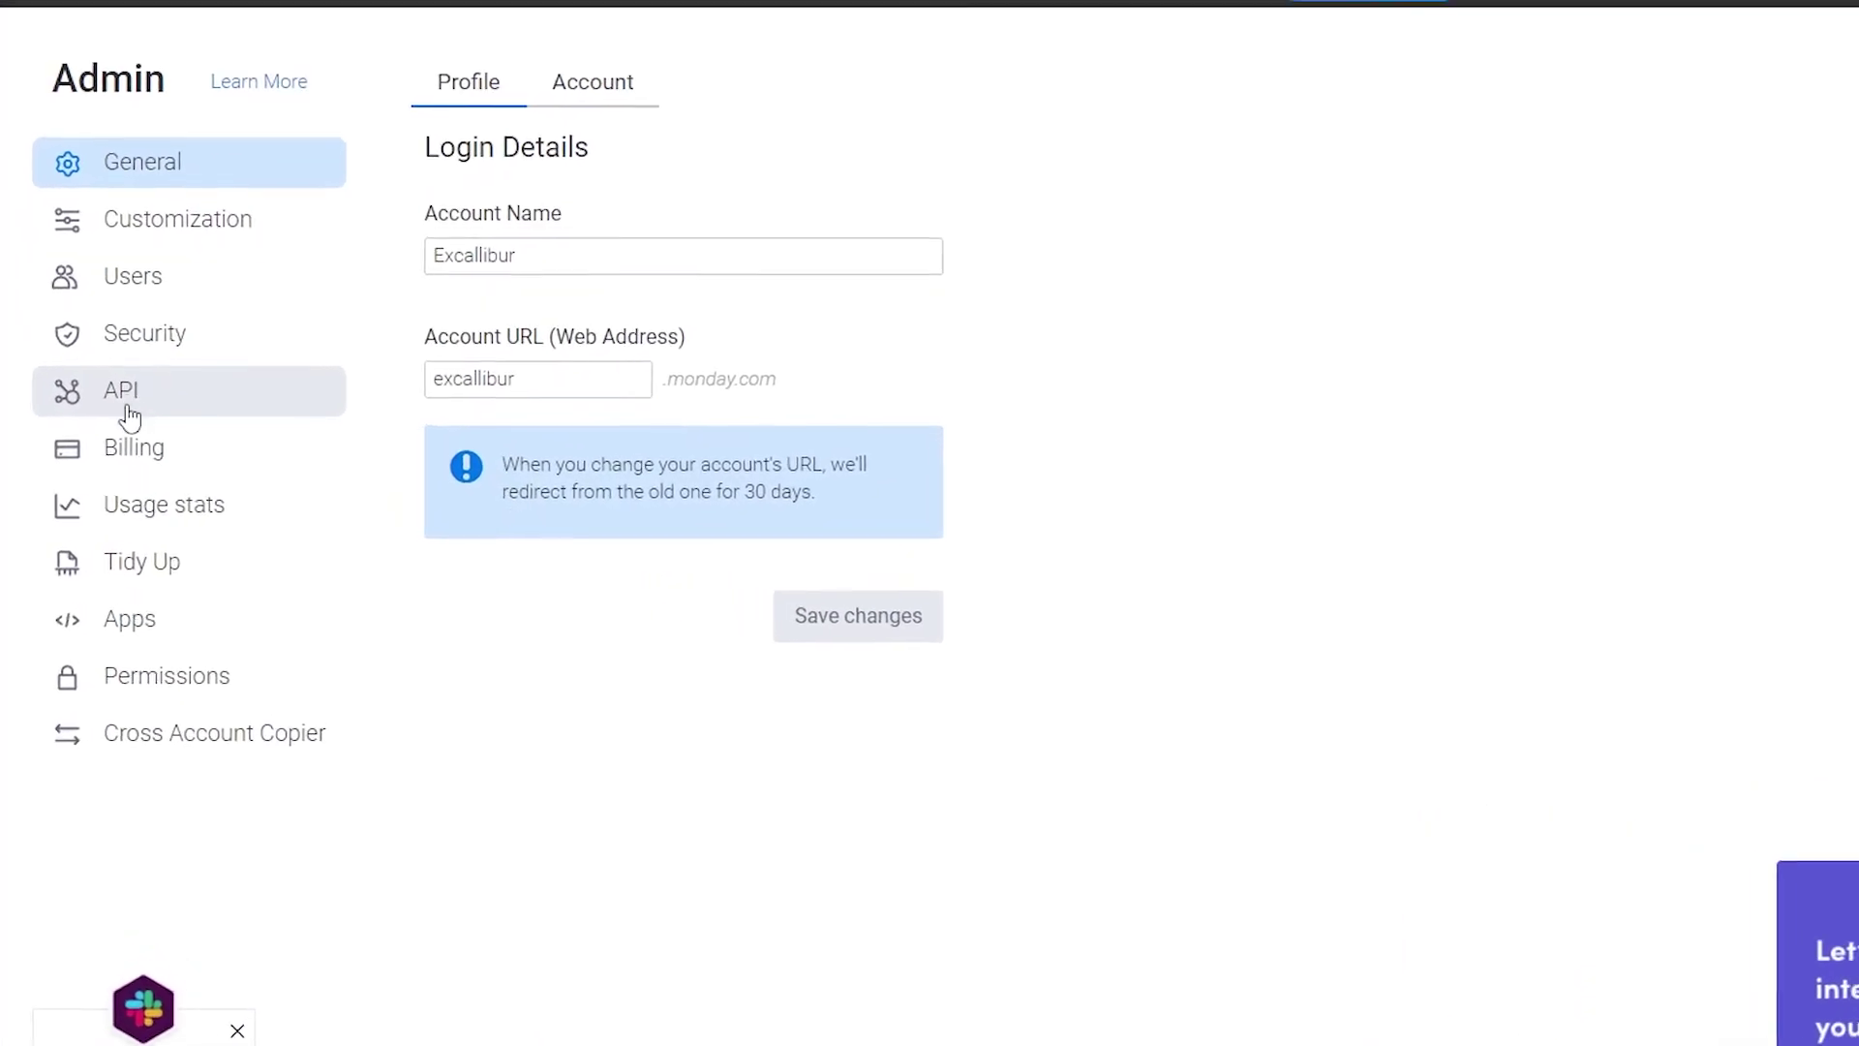
{"action": "left_click", "coordinate": [127, 403]}
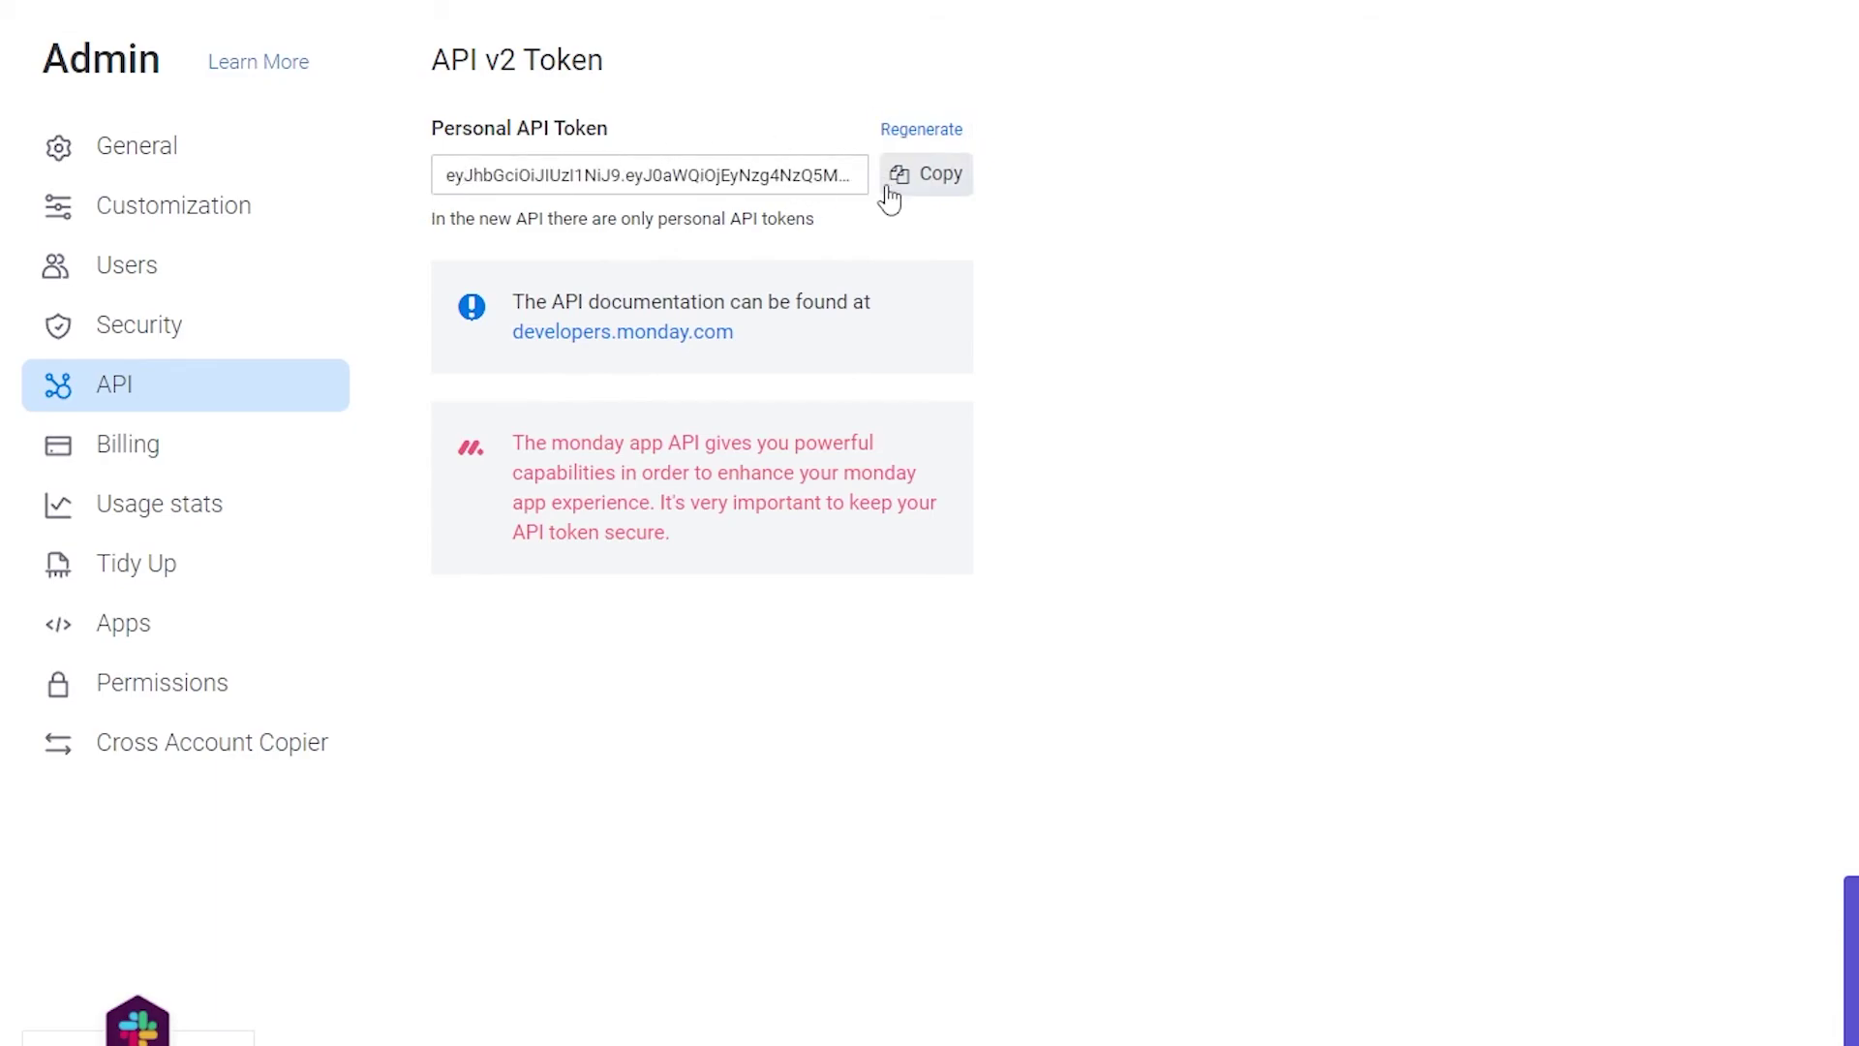
{"action": "left_click", "coordinate": [890, 189]}
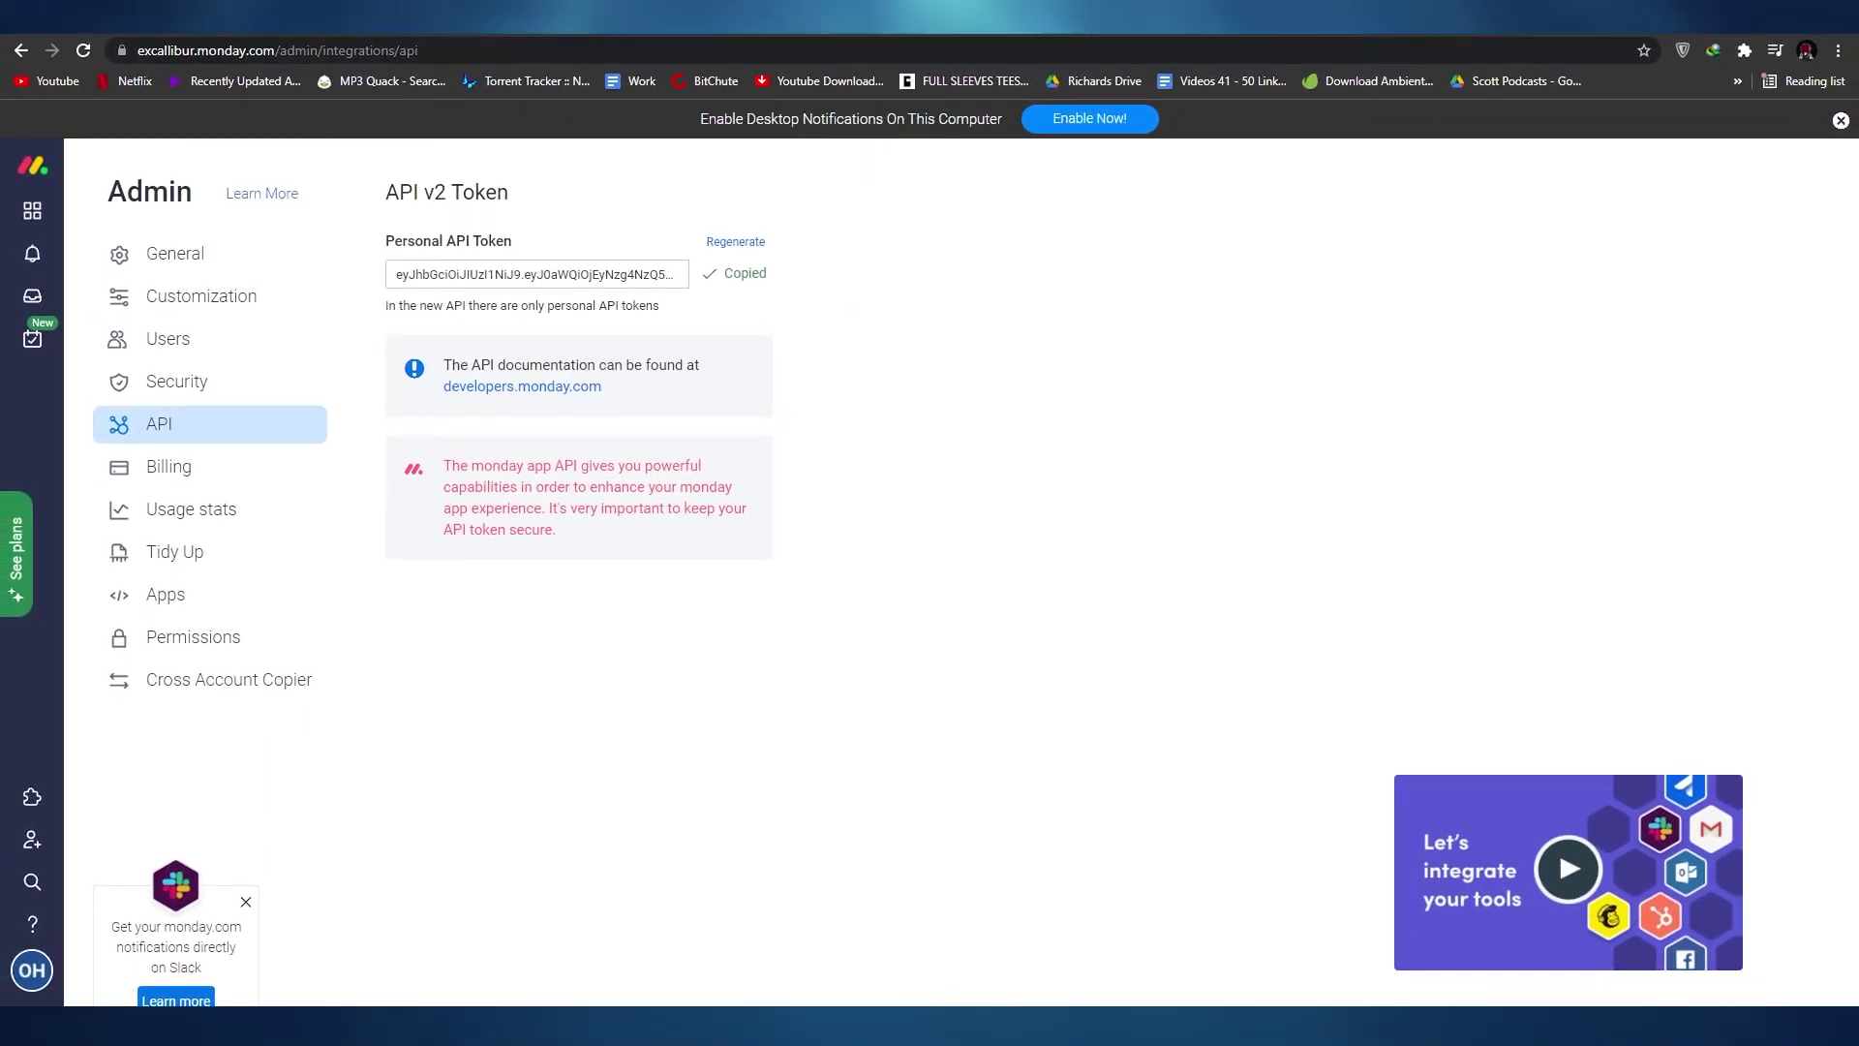
Return to Zapier, paste the API v2 token to authorize access, and continue with the connected monday.com account.
{"action": "key", "text": "ctrl+Tab"}
{"action": "left_click", "coordinate": [668, 629]}
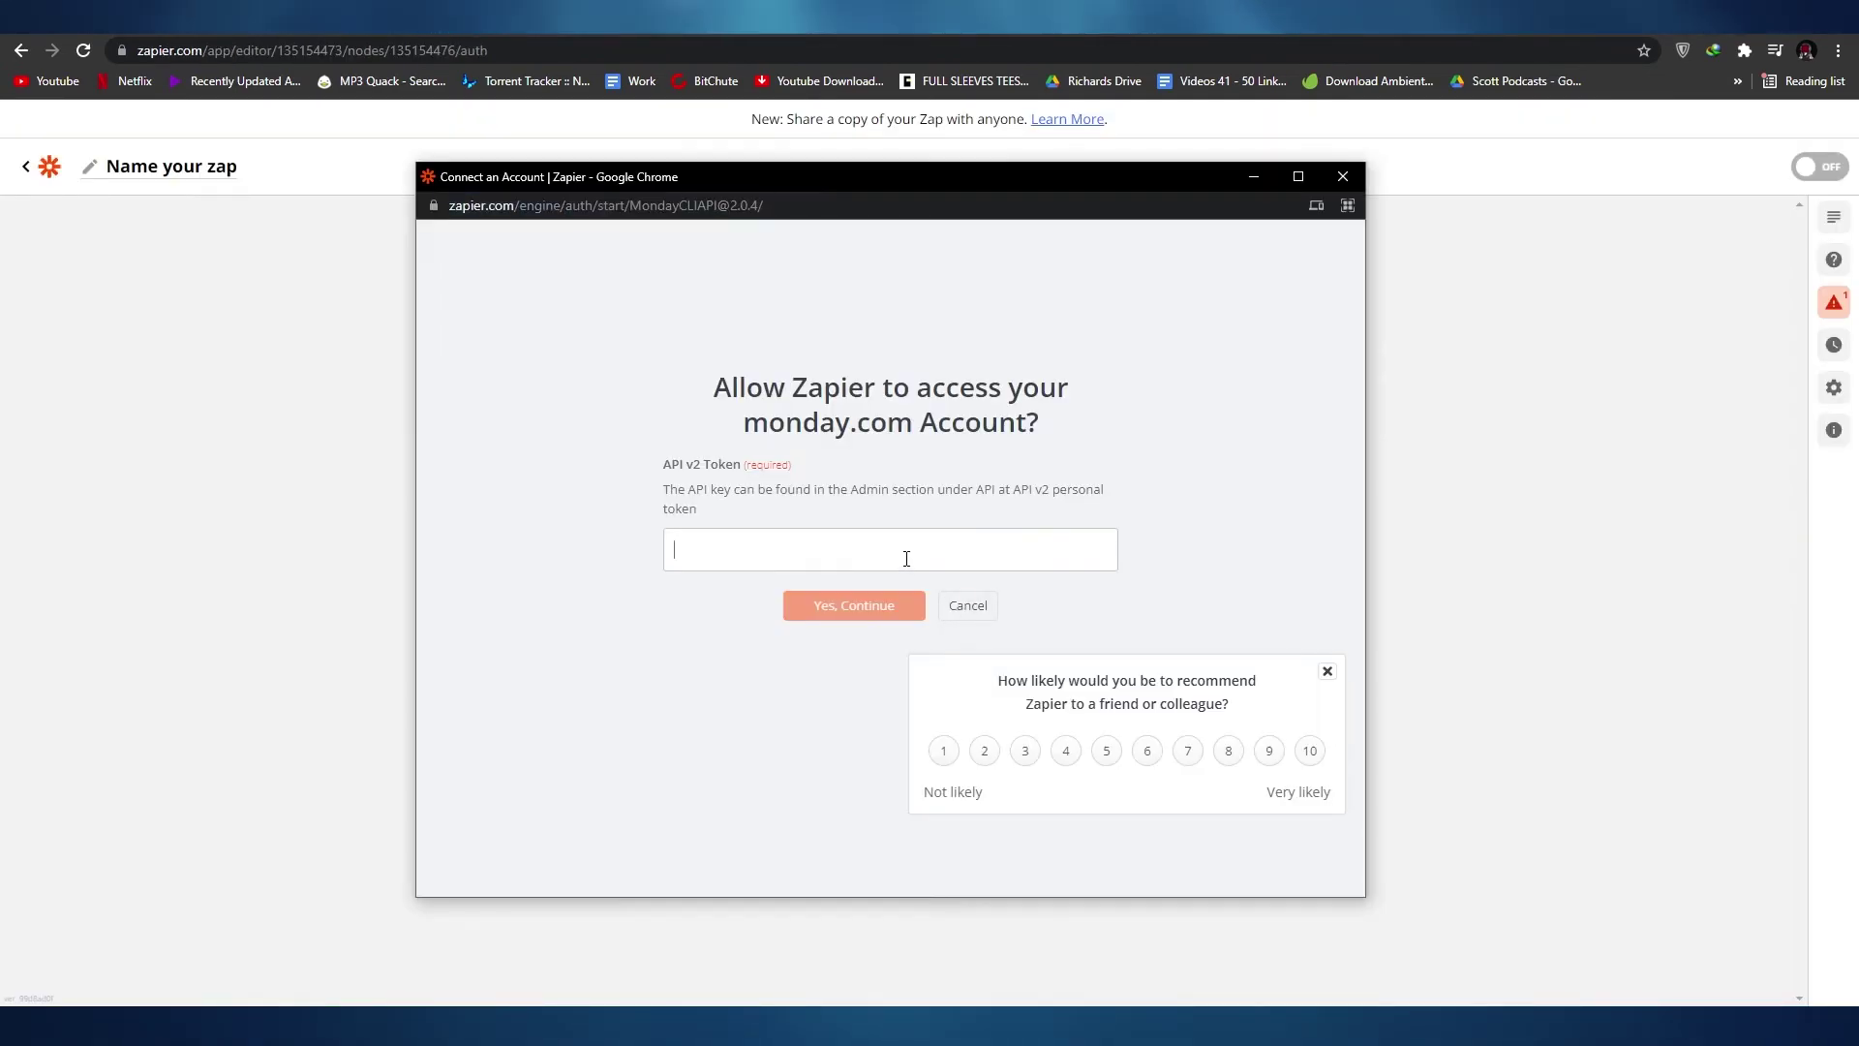
{"action": "right_click", "coordinate": [905, 554]}
{"action": "left_click", "coordinate": [954, 742]}
{"action": "left_click", "coordinate": [884, 606]}
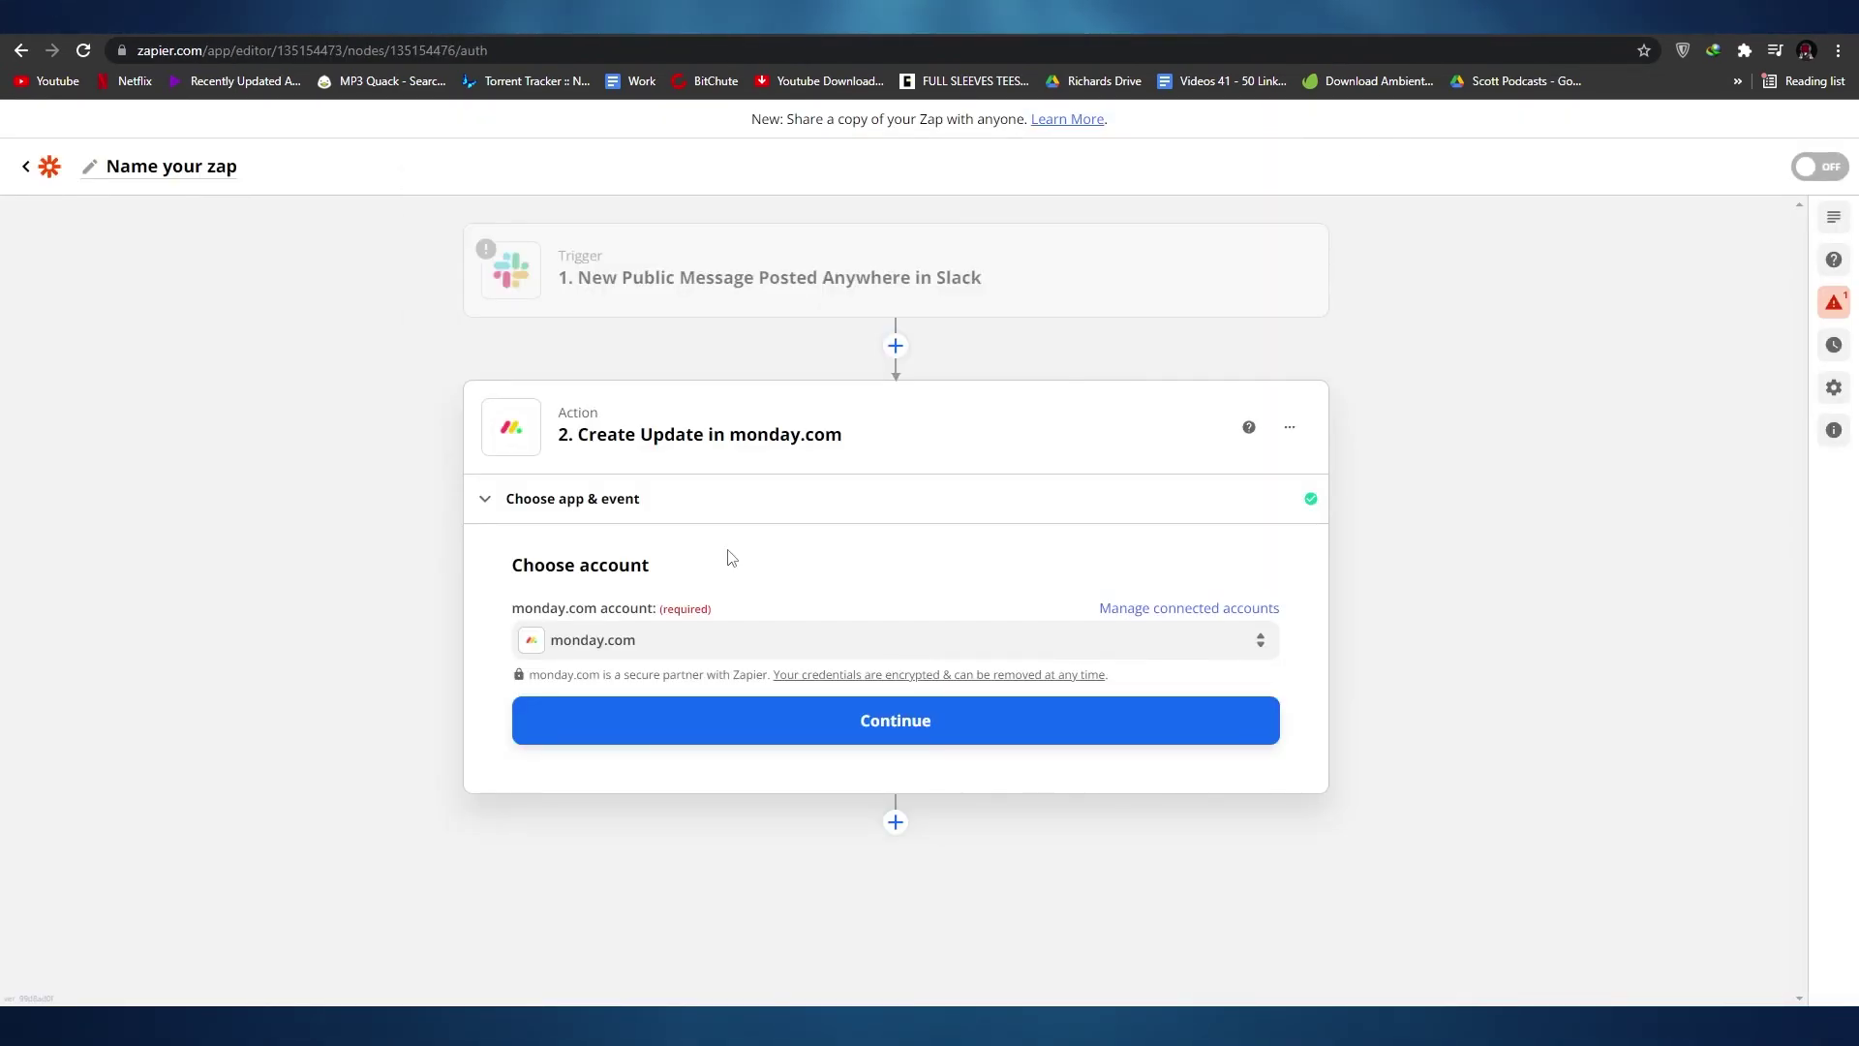
{"action": "left_click", "coordinate": [772, 738]}
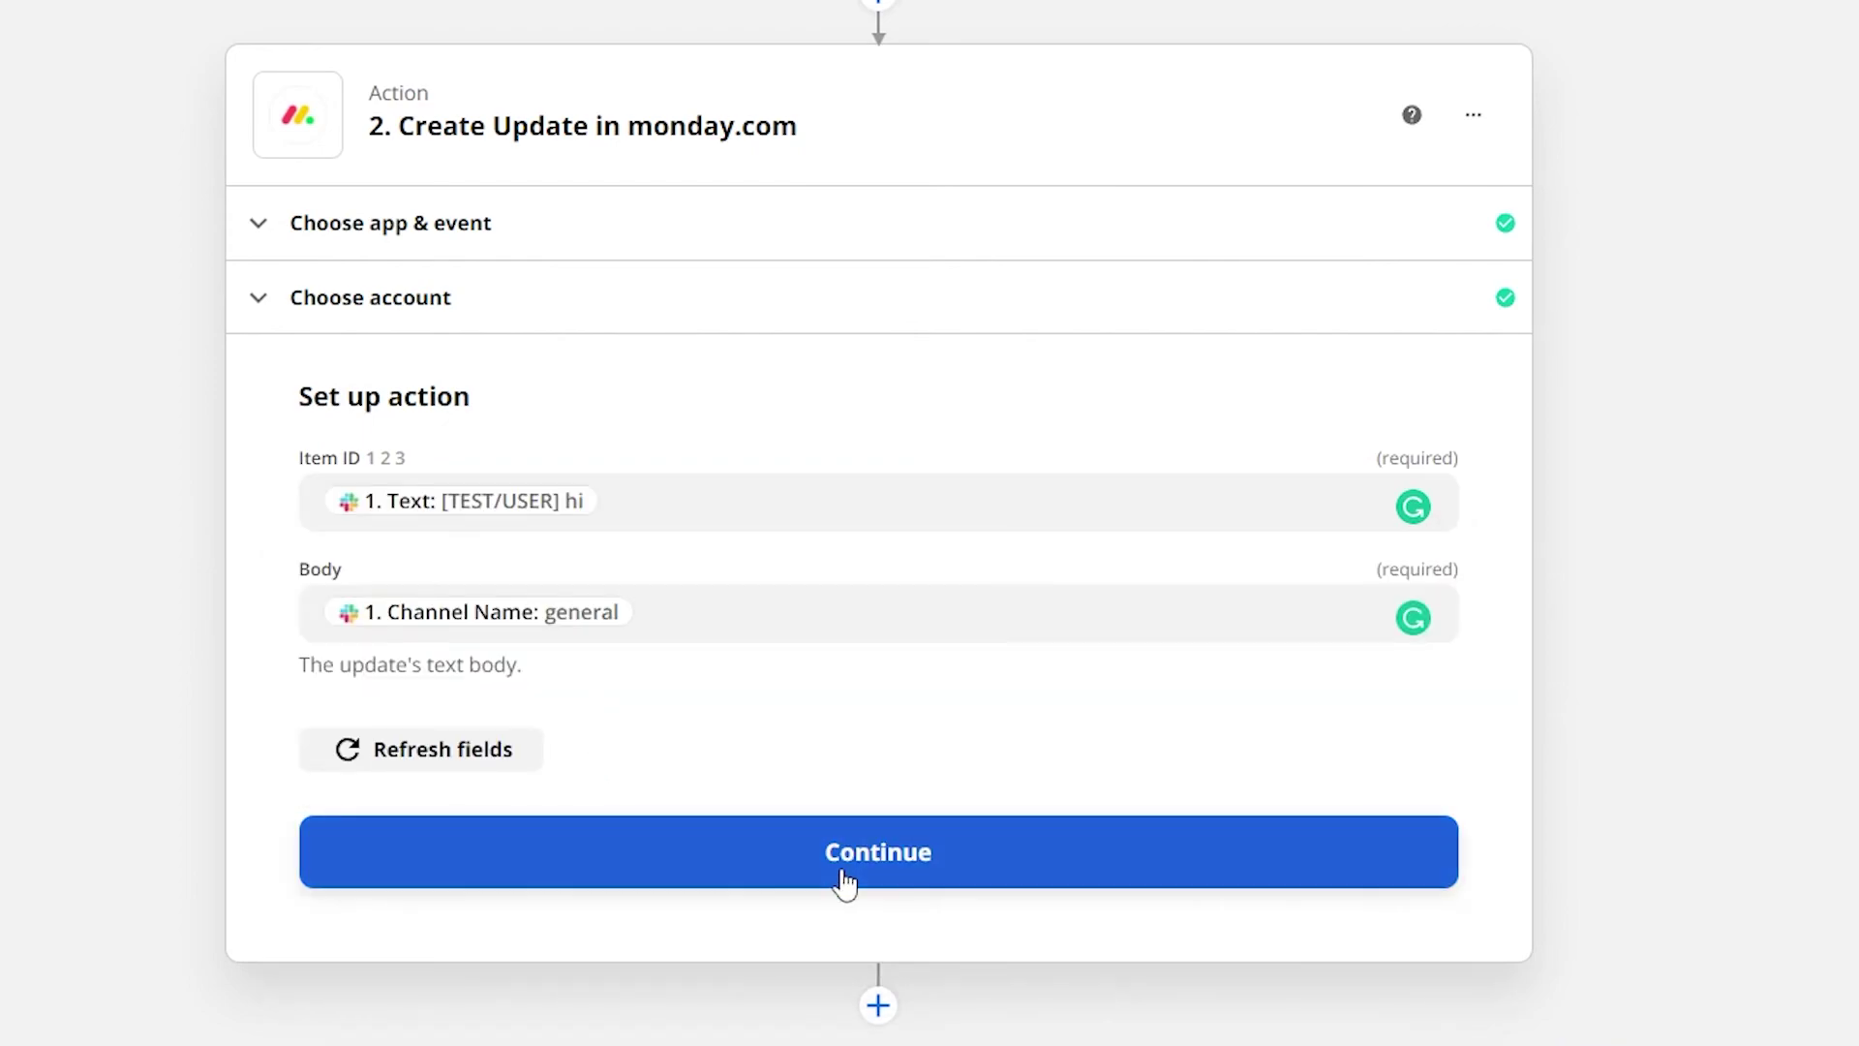
Accept the Create Update action's field setup, skip its test and close the action's settings.
{"action": "left_click", "coordinate": [839, 859]}
{"action": "scroll", "coordinate": [726, 629], "scroll_direction": "up", "scroll_amount": 3}
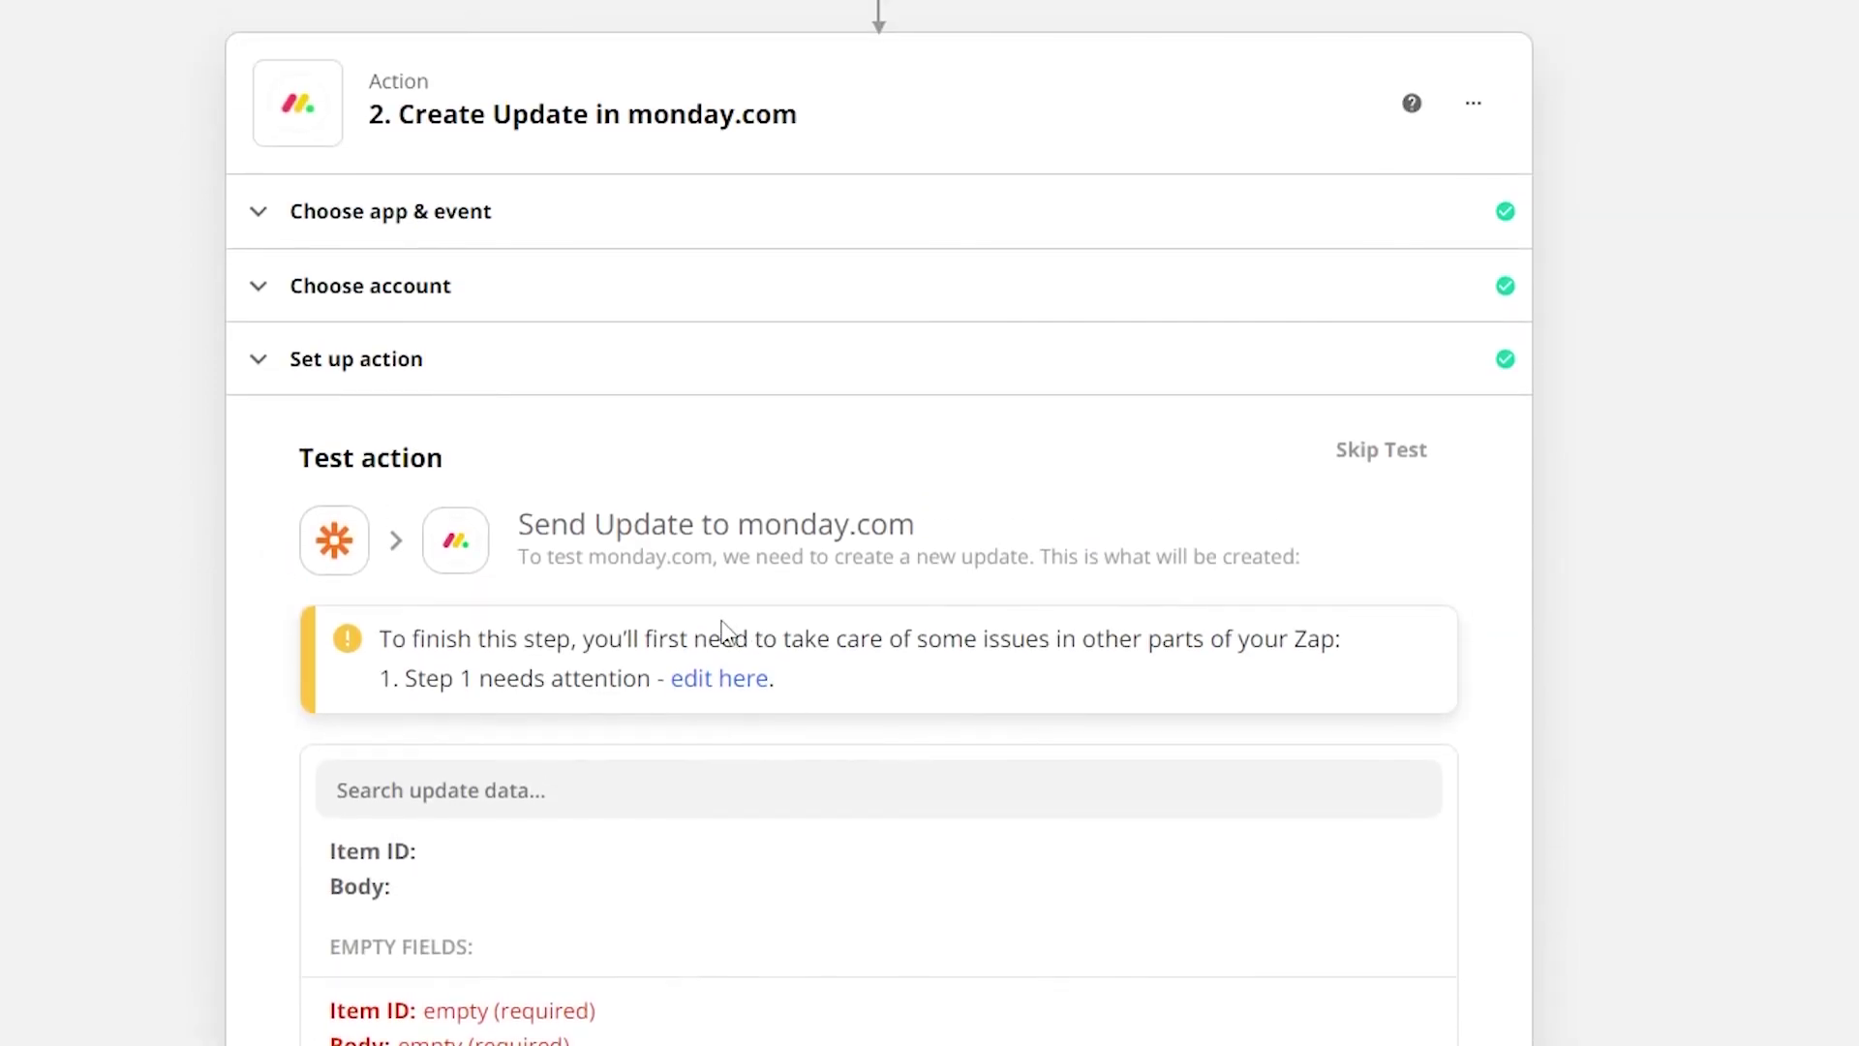
{"action": "scroll", "coordinate": [968, 784], "scroll_direction": "down", "scroll_amount": 3}
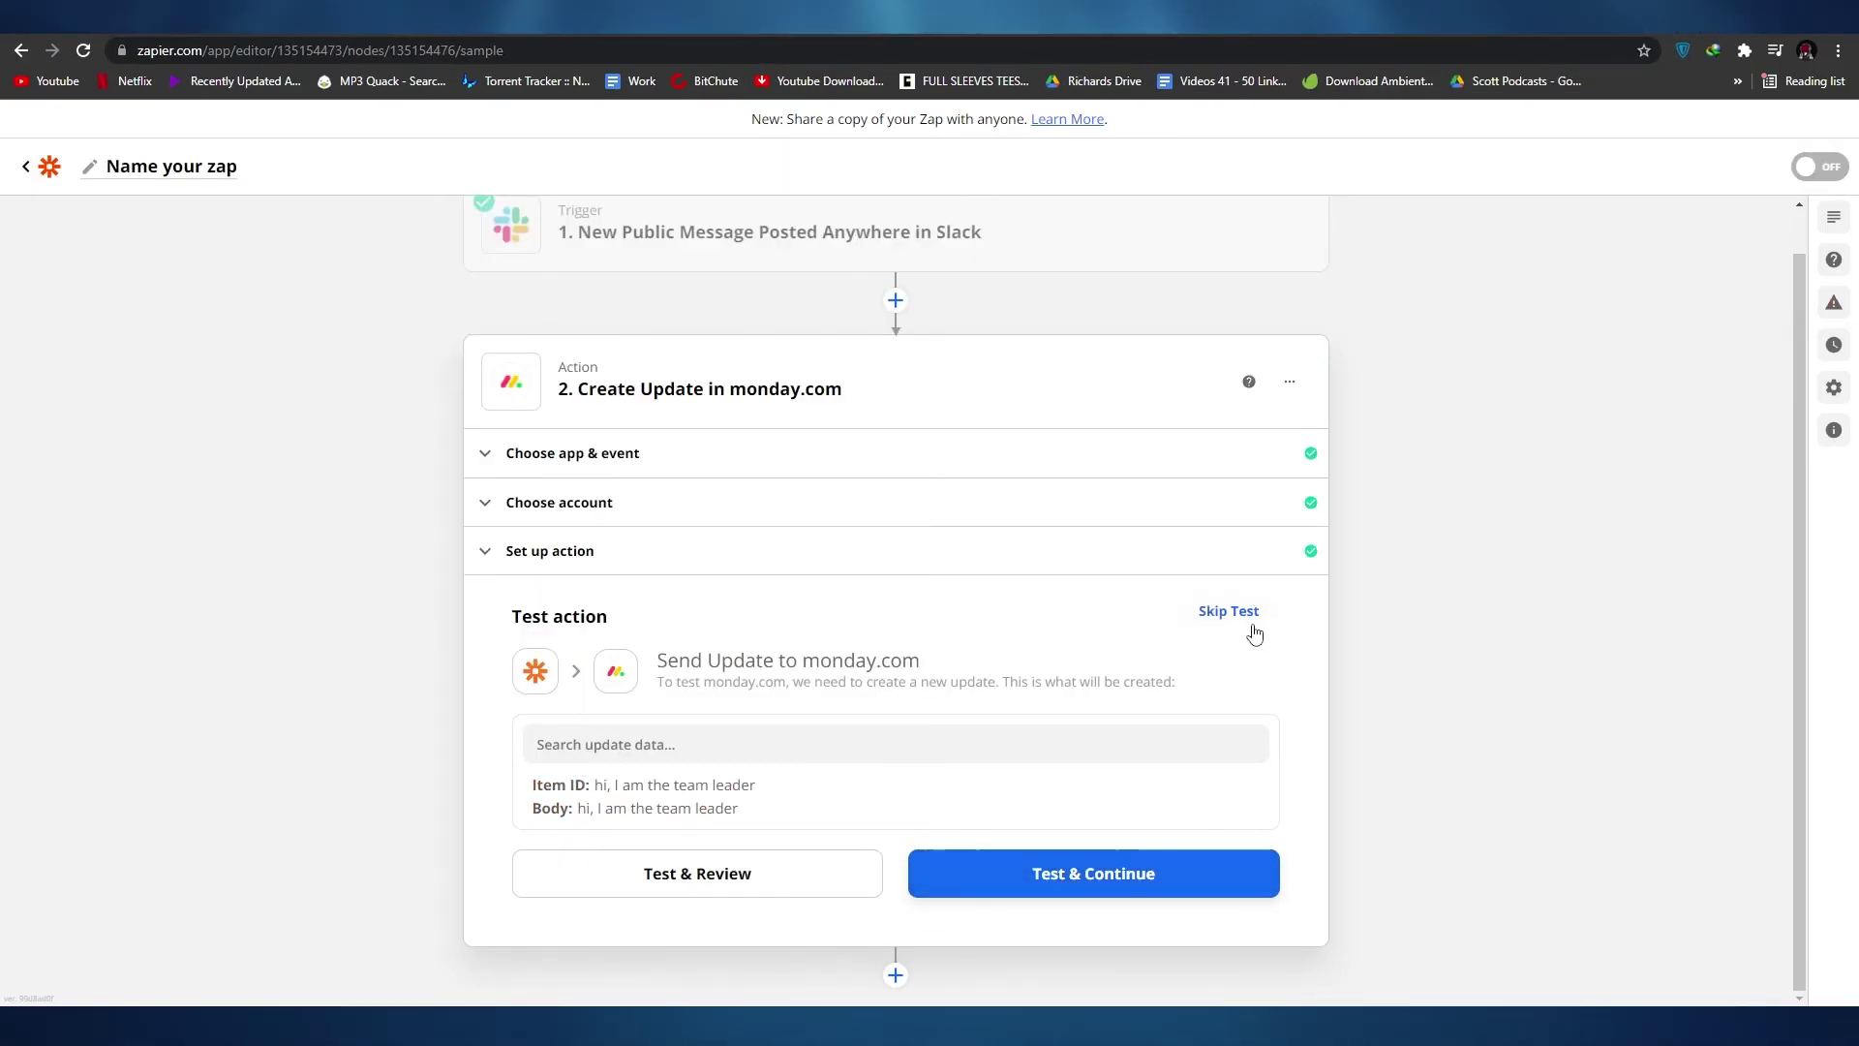
{"action": "left_click", "coordinate": [1188, 613]}
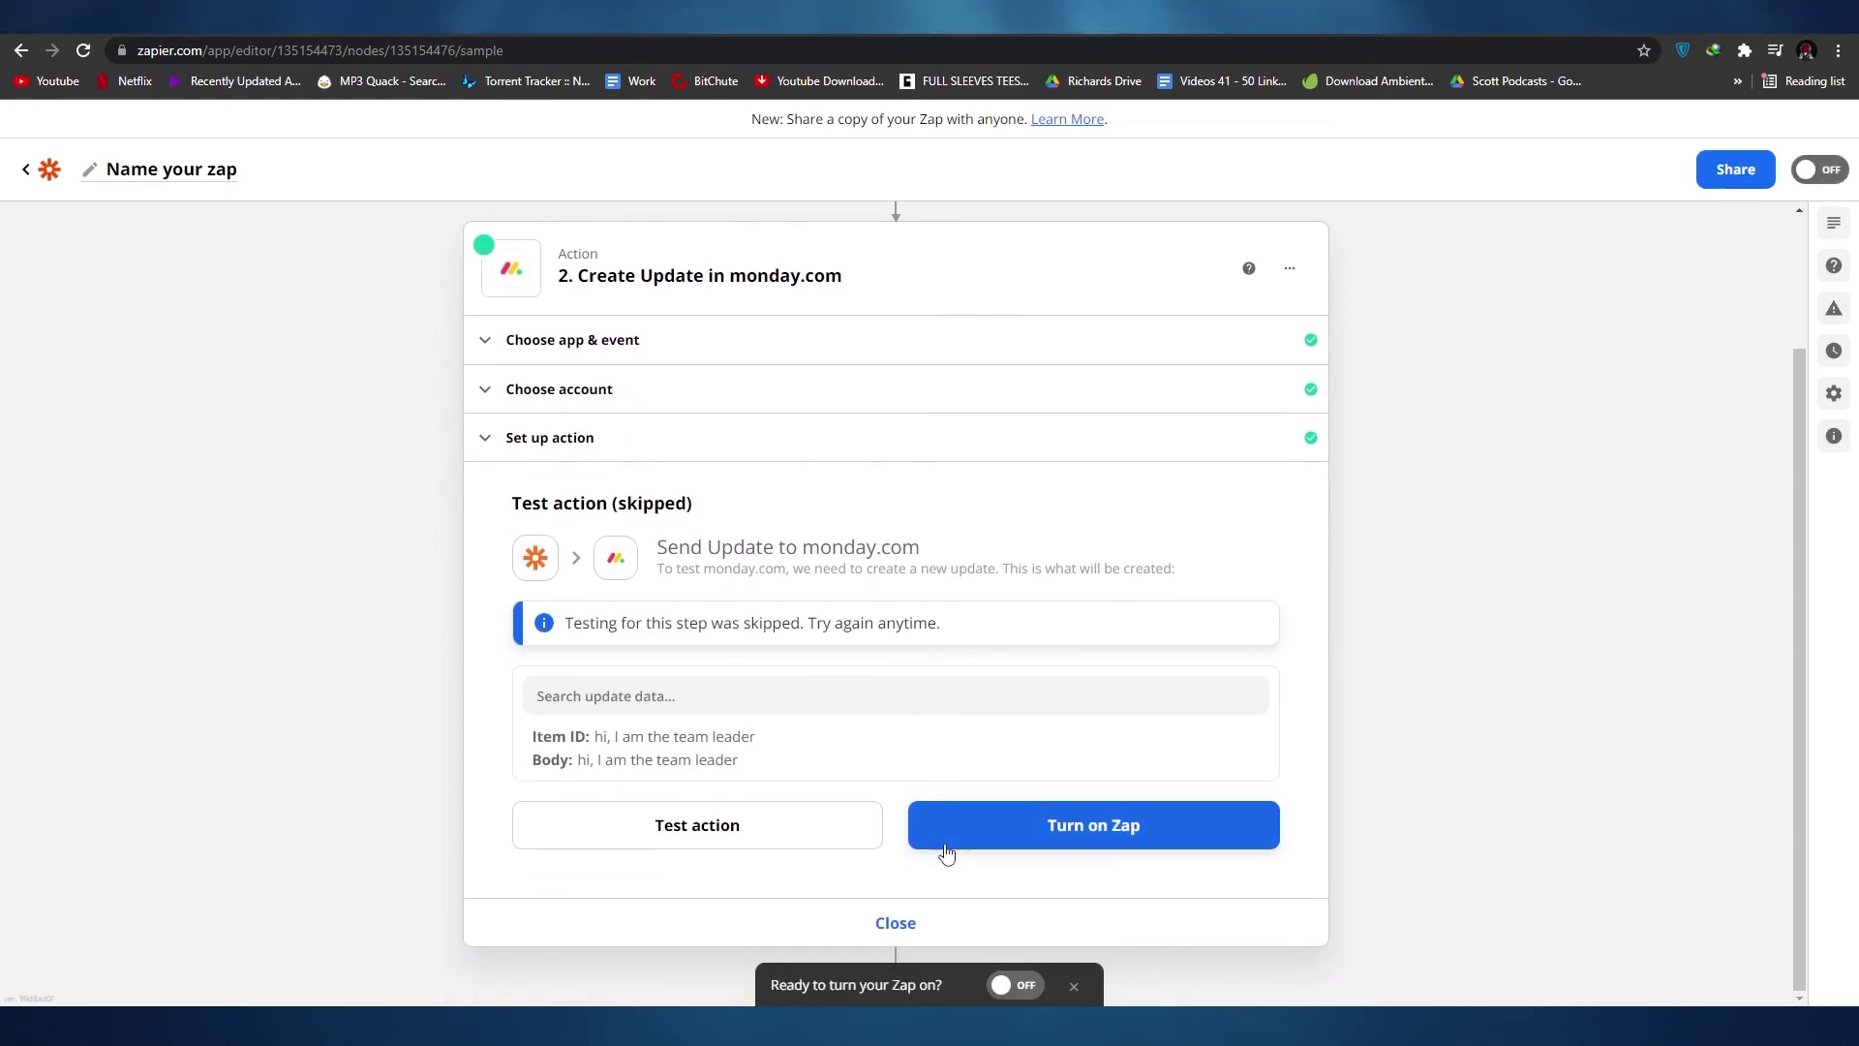
{"action": "left_click", "coordinate": [896, 924]}
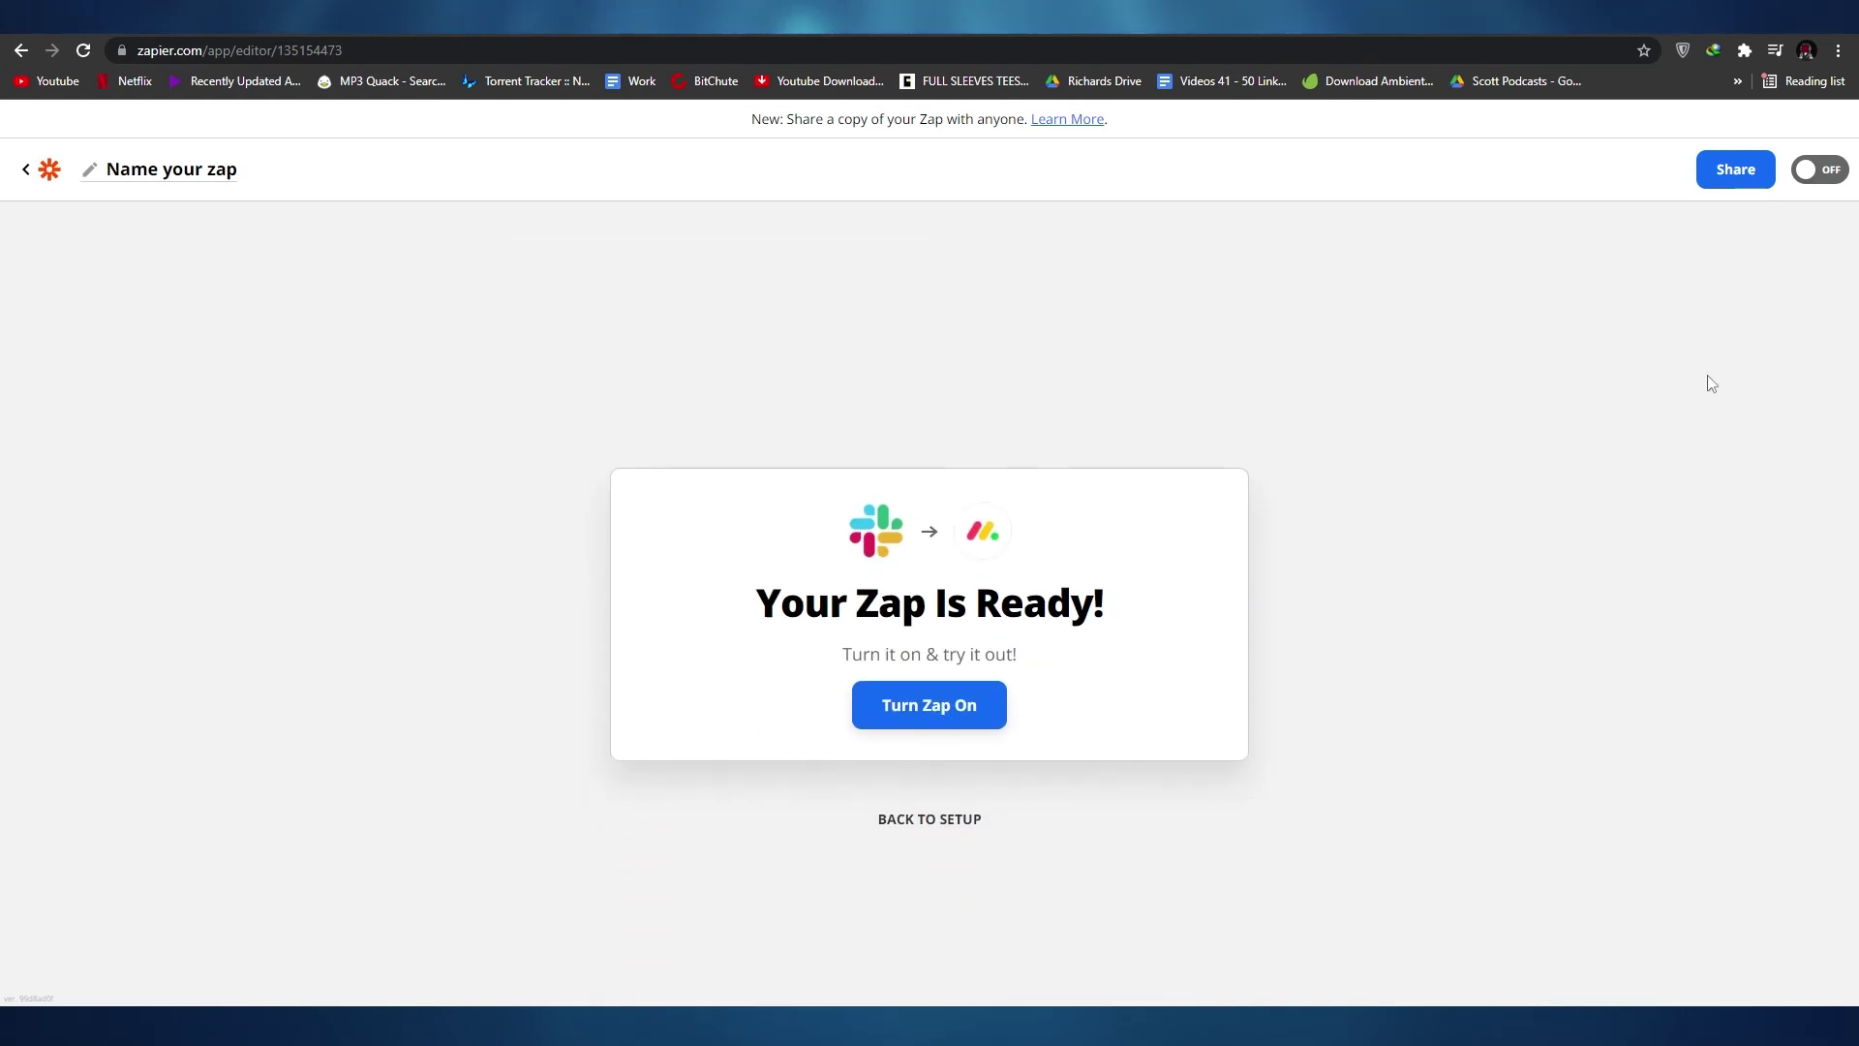